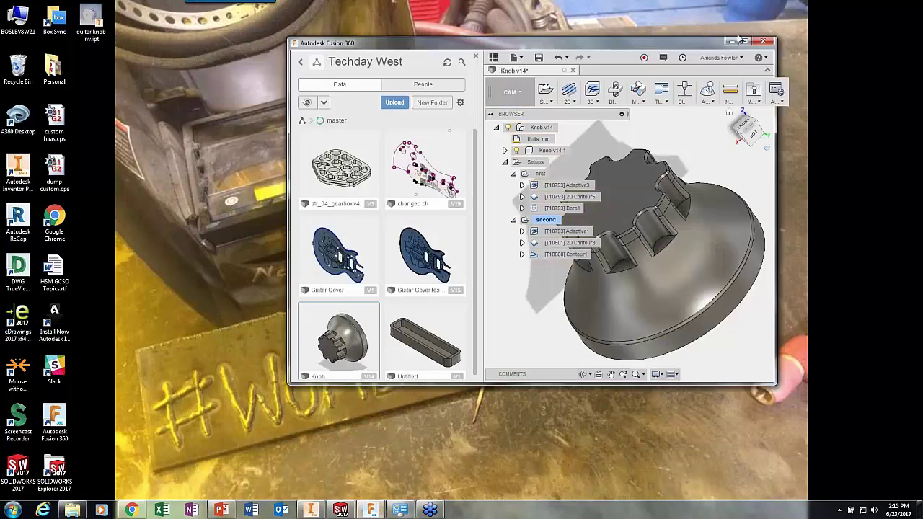
- Maximize Fusion 360, orbit to view the knob's base, then close Knob v14 choosing Don't Save
left_click(743, 41)
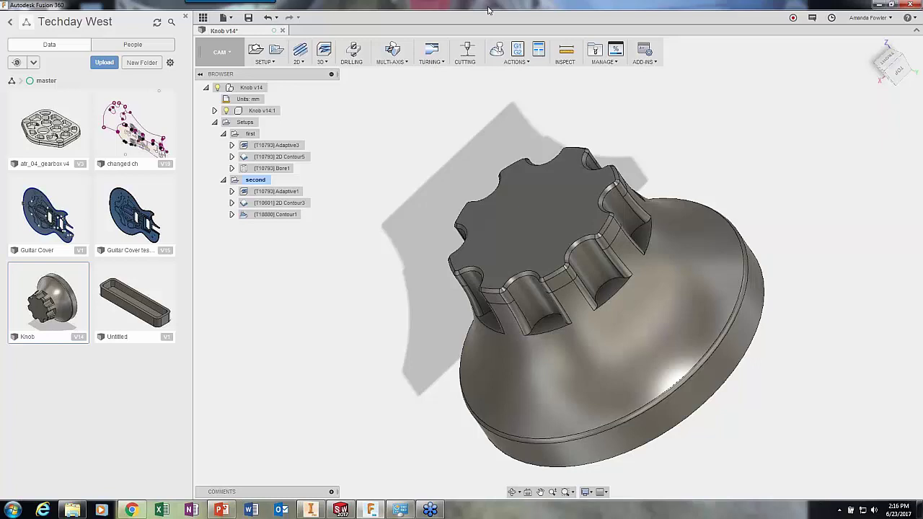
middle_click_drag(610, 134, 440, 145, "shift")
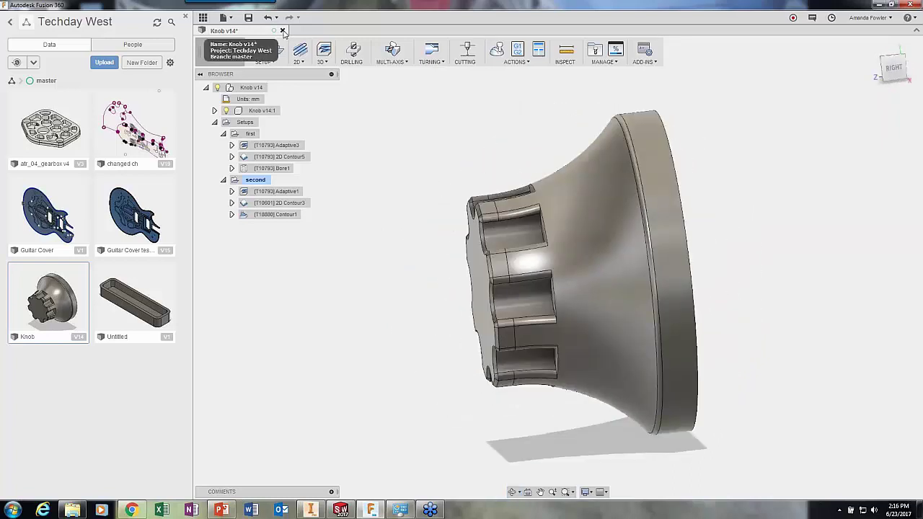
left_click(282, 31)
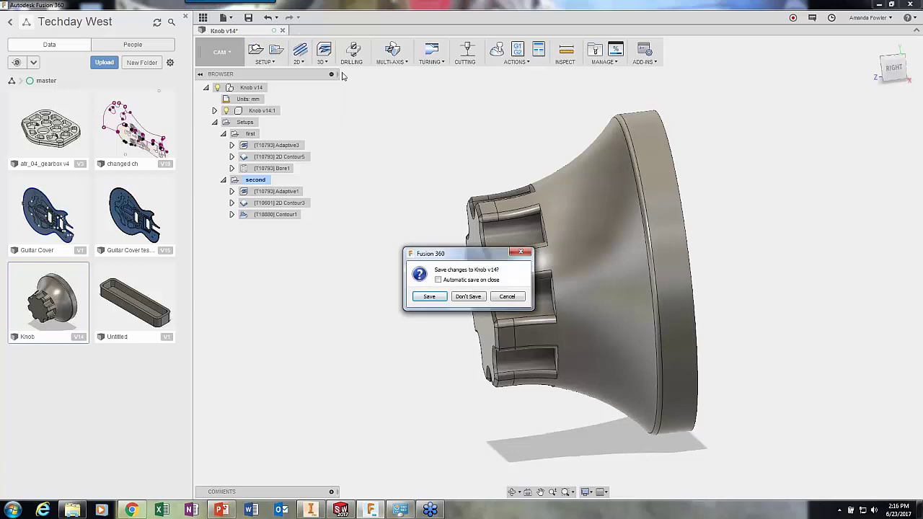
left_click(473, 297)
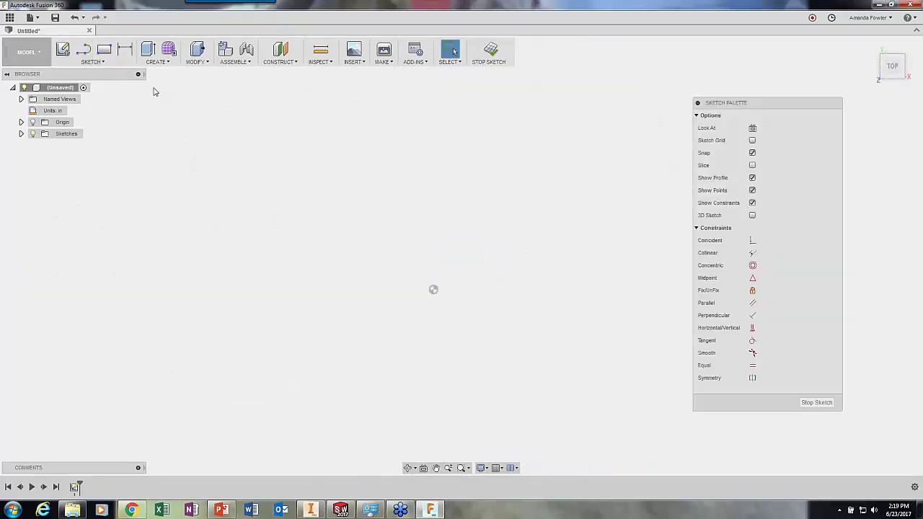
- Draw three concentric center-diameter circles at the sketch origin
left_click(92, 61)
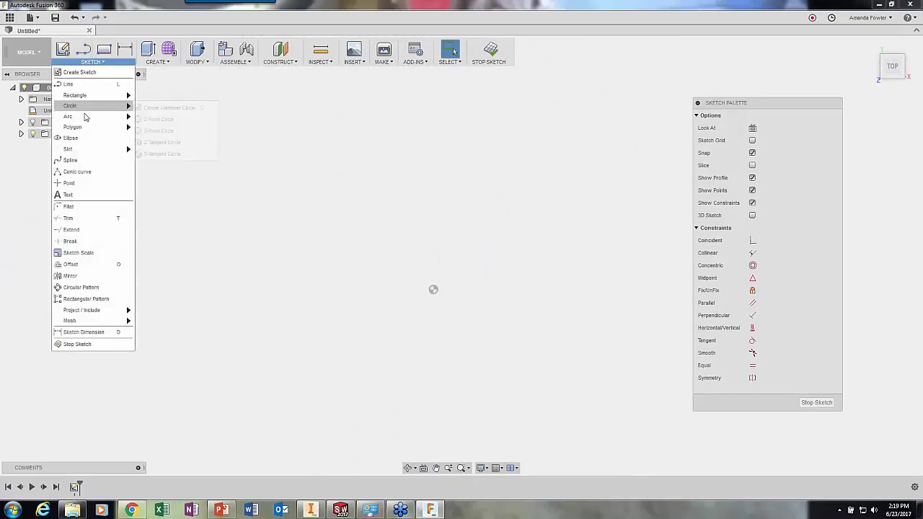
left_click(433, 291)
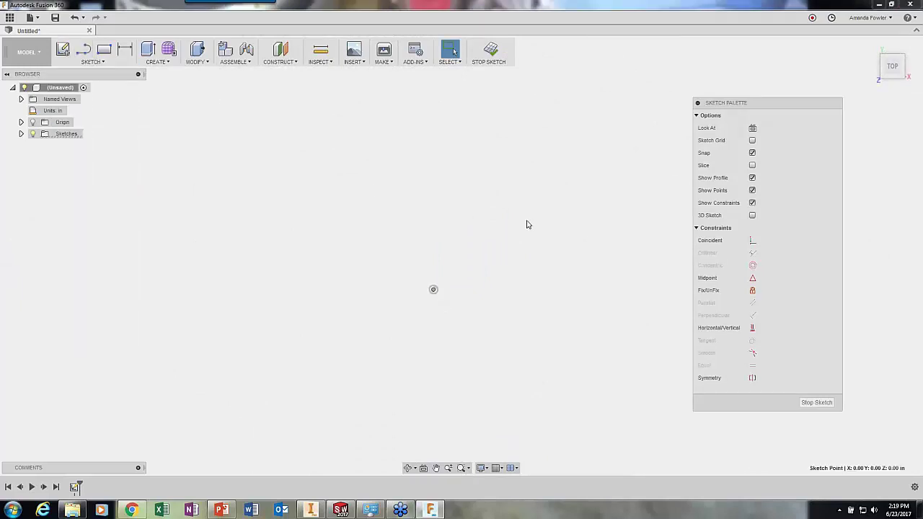
left_click(97, 62)
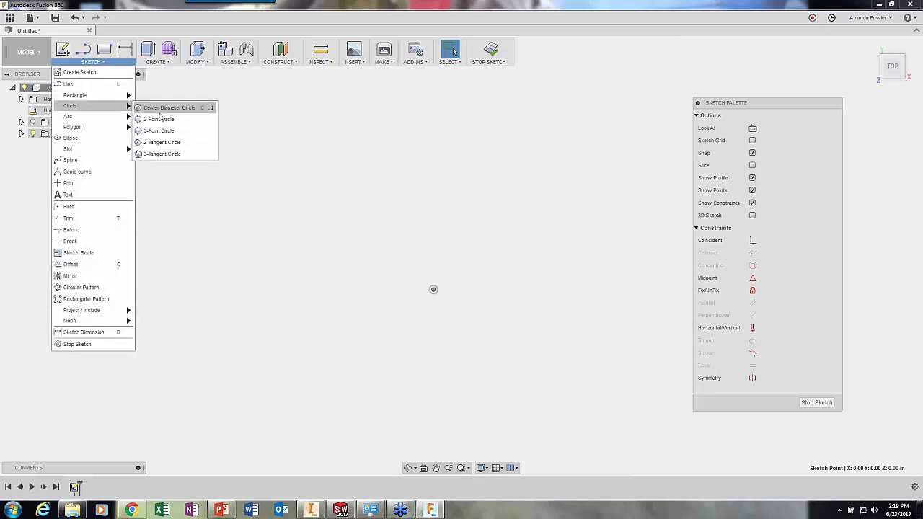
left_click(205, 107)
left_click(433, 289)
left_click(547, 198)
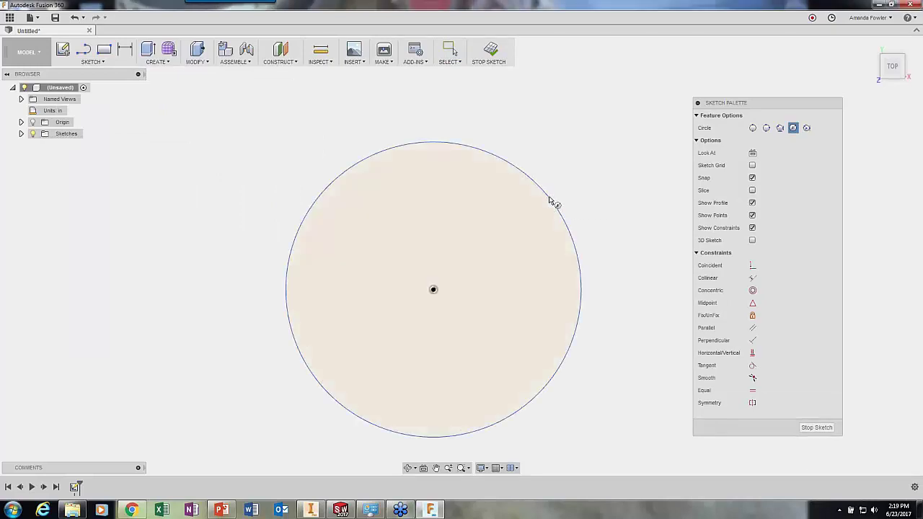
left_click(486, 248)
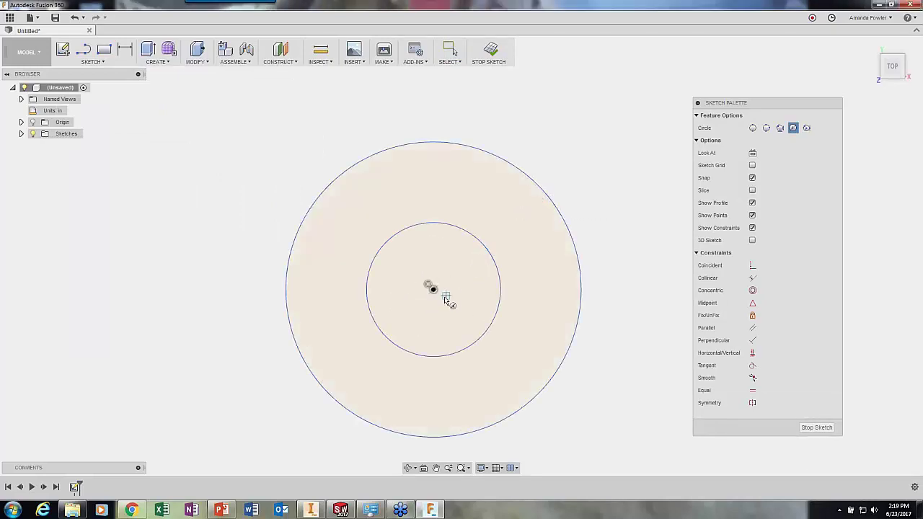
left_click(455, 282)
- Dimension the circles' diameters to .25 in, 15 mm and 25 mm
key("d")
left_click(425, 284)
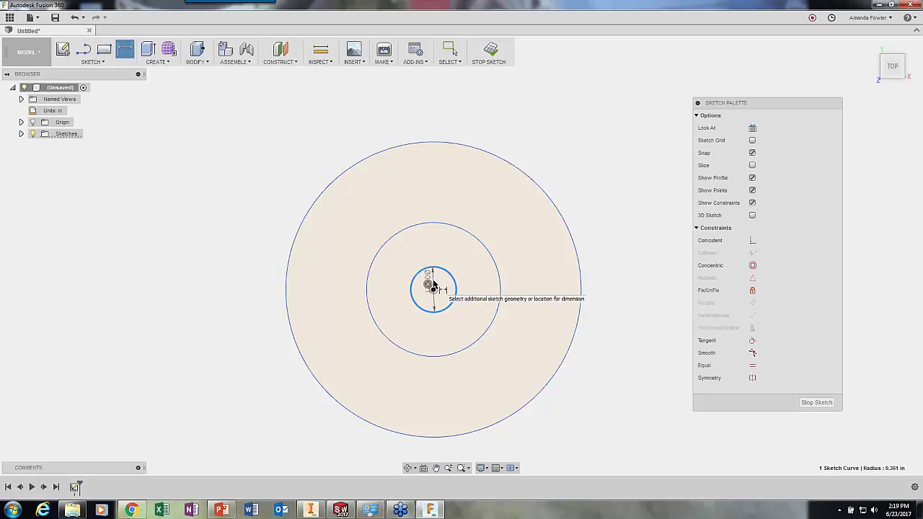
left_click(431, 285)
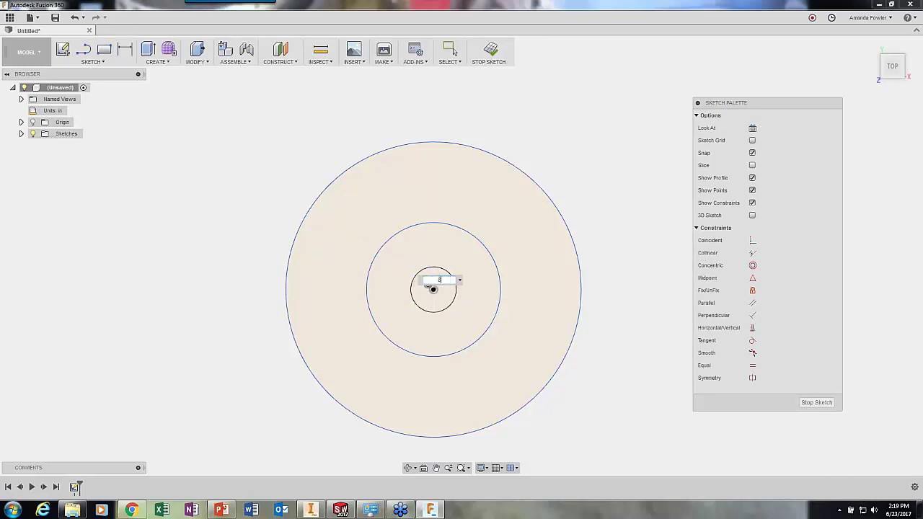
type(".25")
key("Return")
left_click(424, 224)
left_click(425, 252)
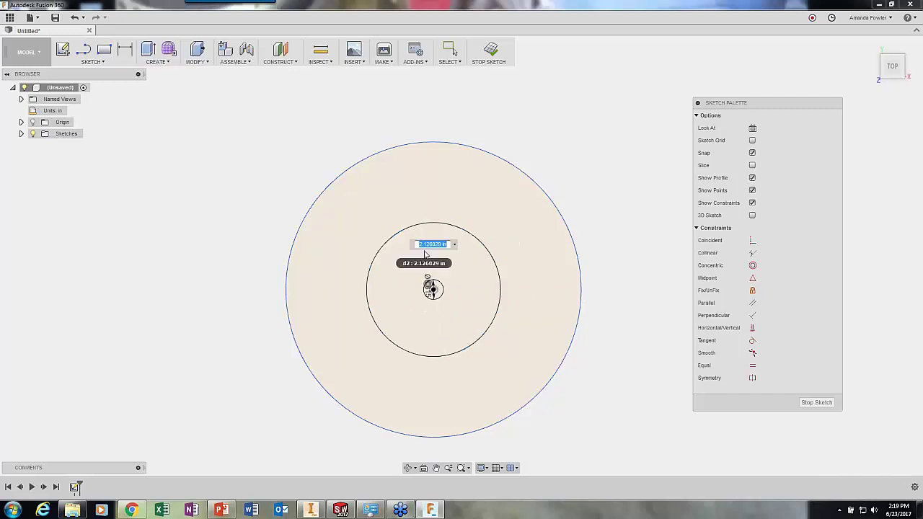
type("15mm")
key("Return")
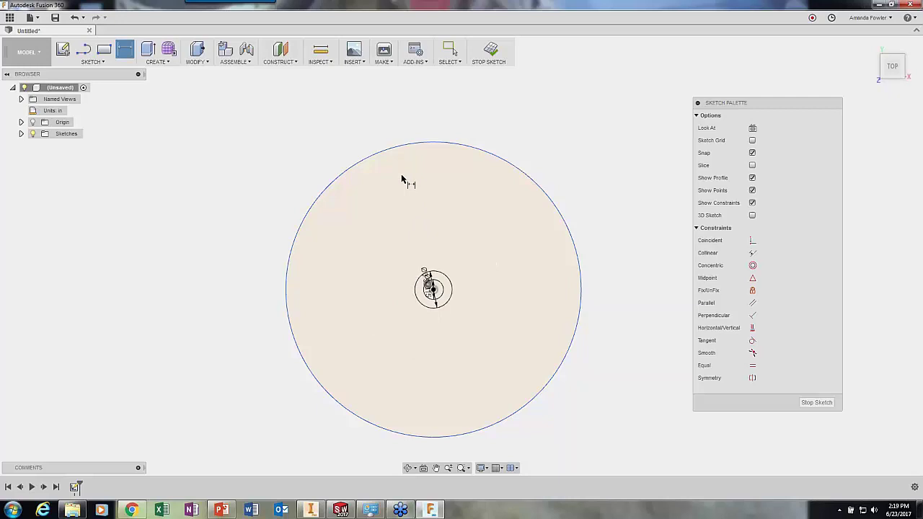
left_click(390, 154)
left_click(408, 190)
type("25mm")
key("Return")
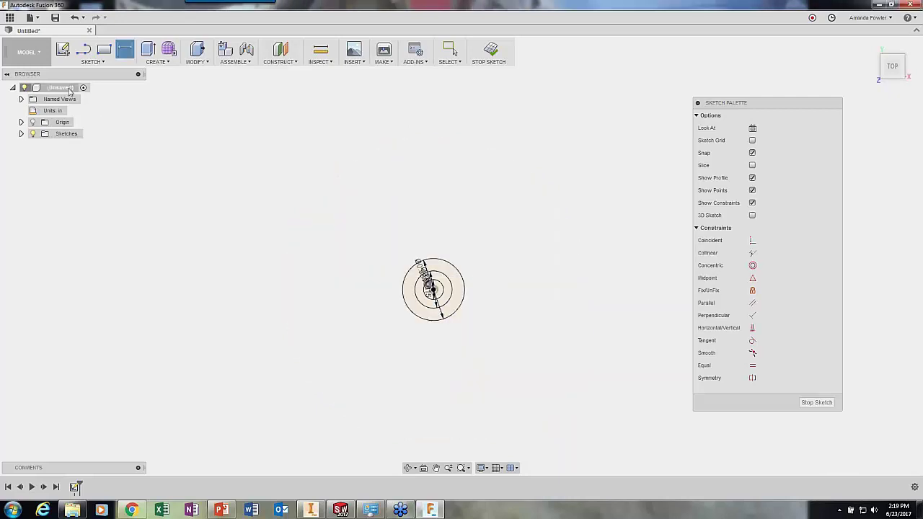
- Finish the sketch and extrude the two ring profiles 3 mm into a disk
left_click(489, 49)
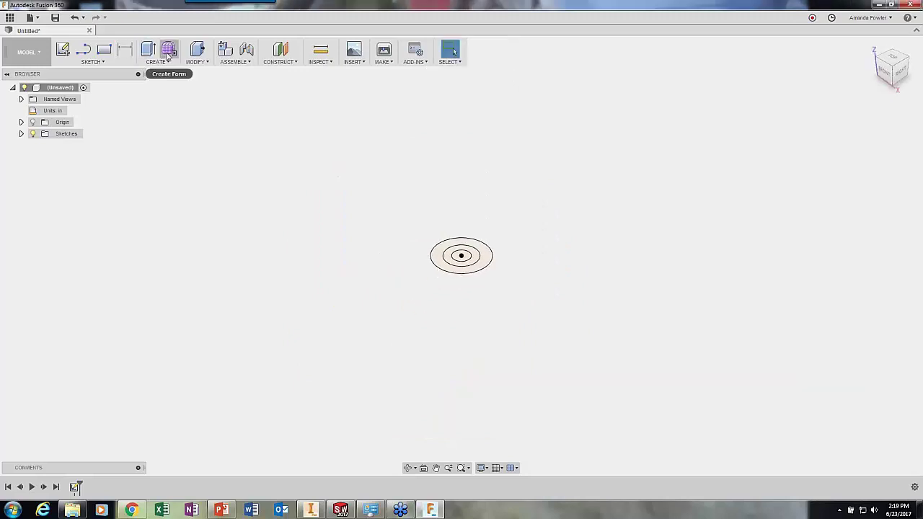
left_click(197, 50)
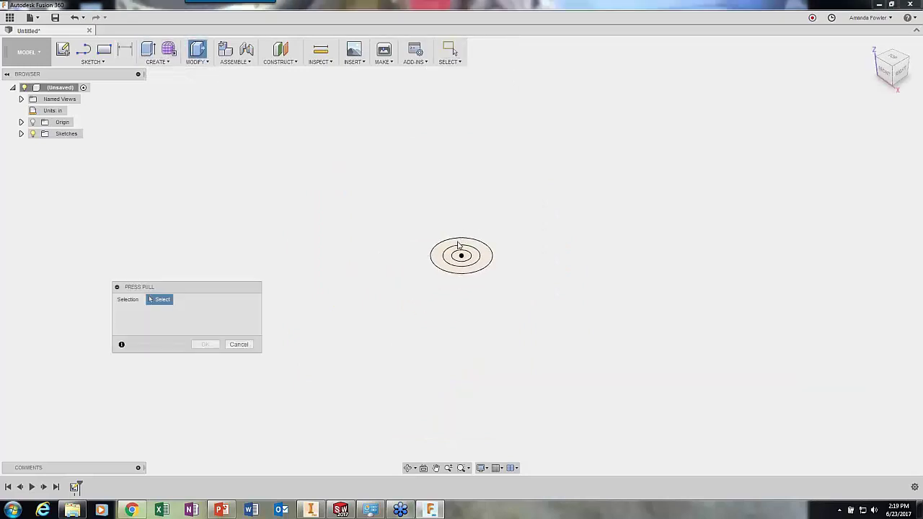
left_click(459, 248)
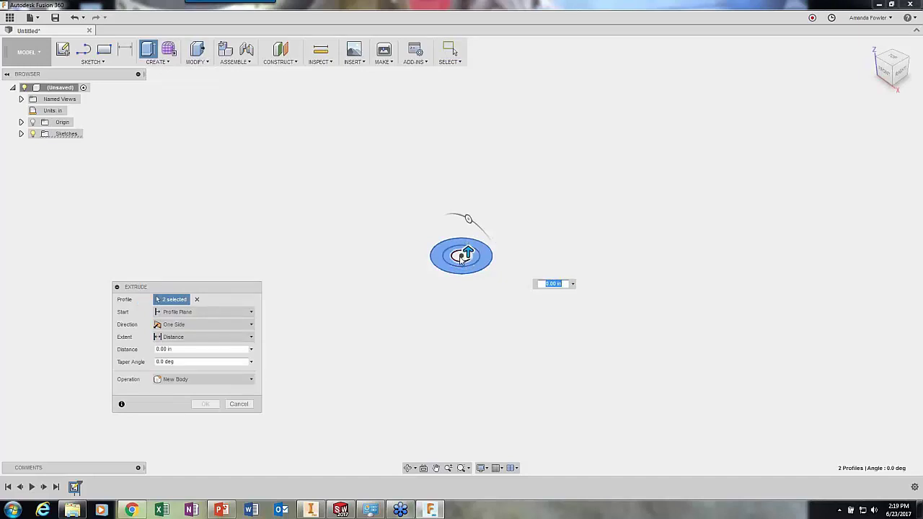
left_click(461, 255)
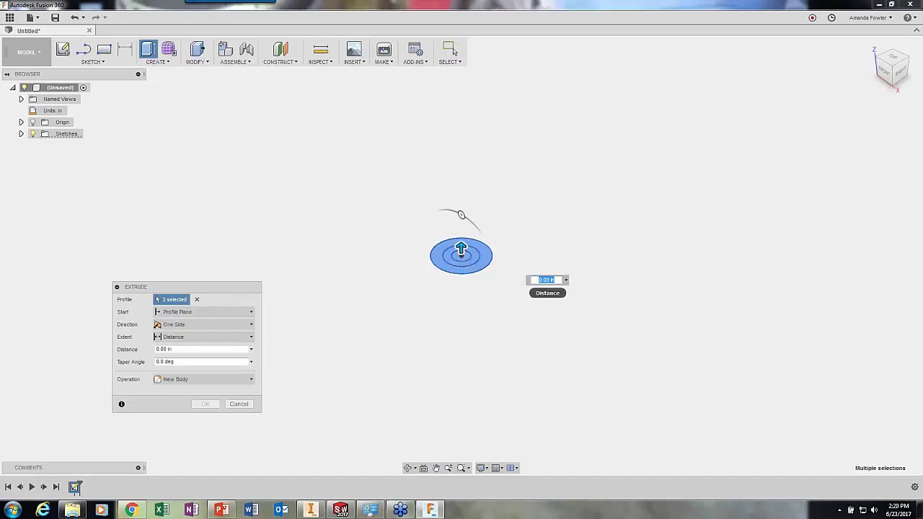
type("3m")
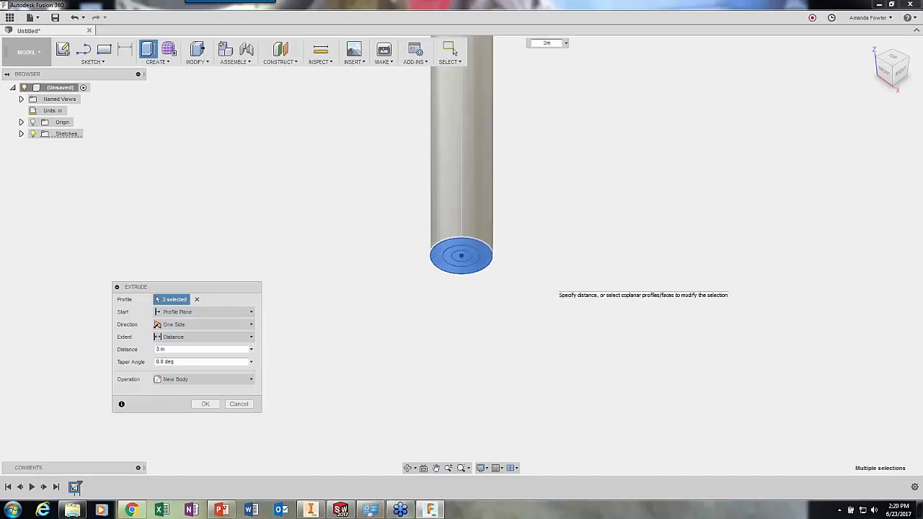
left_click(181, 351)
type("m")
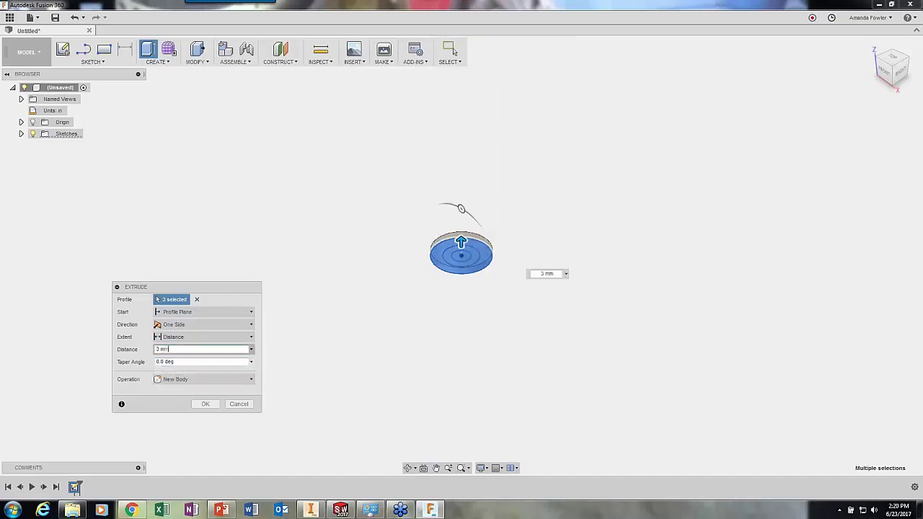
key("Return")
- Make Sketch1's circles visible again on the disk
middle_click_drag(366, 321, 629, 152, "shift")
left_click(52, 145)
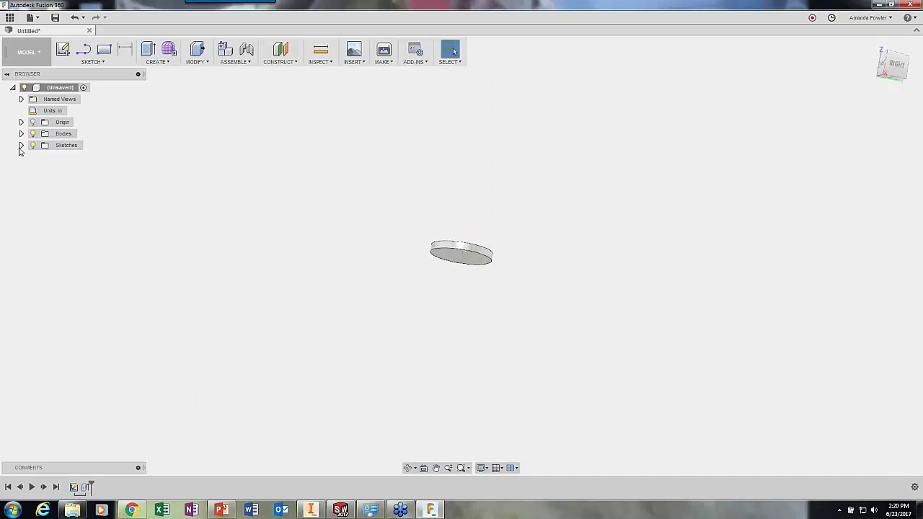
left_click(21, 145)
left_click(41, 157)
middle_click_drag(360, 283, 360, 262, "shift")
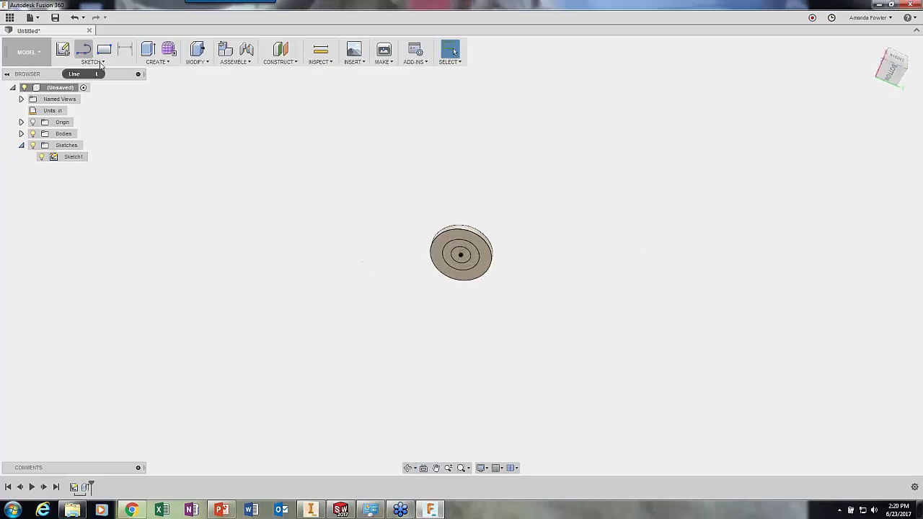
- Extrude two inner profiles -12 mm with the Join operation to form the stem
left_click(147, 49)
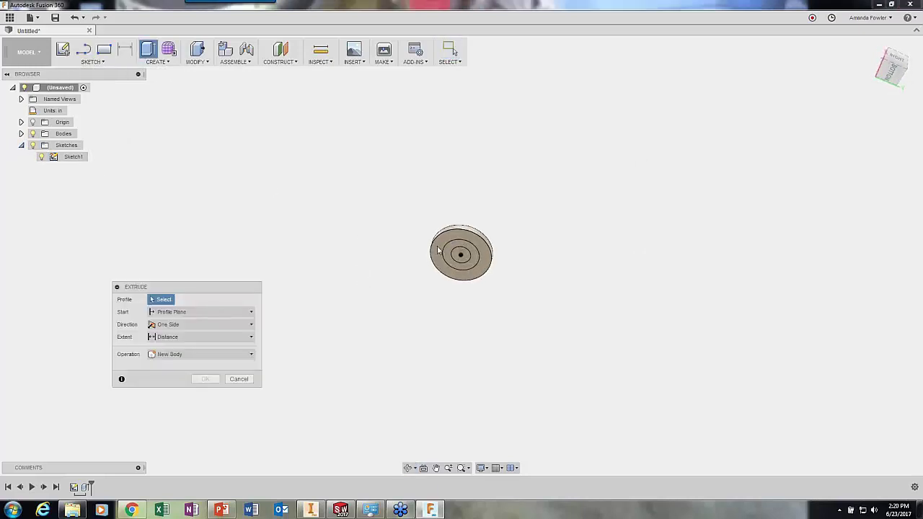
left_click(460, 256)
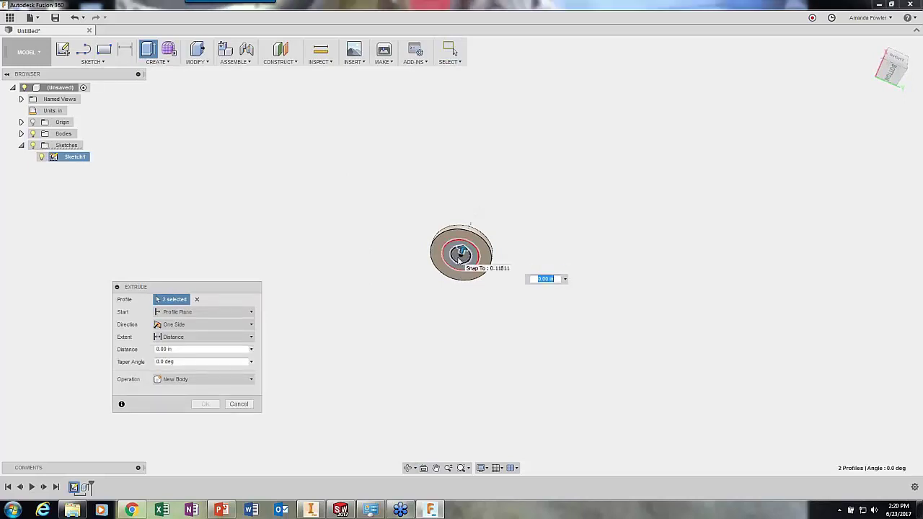
left_click(449, 262)
left_click(201, 349)
type("12mm")
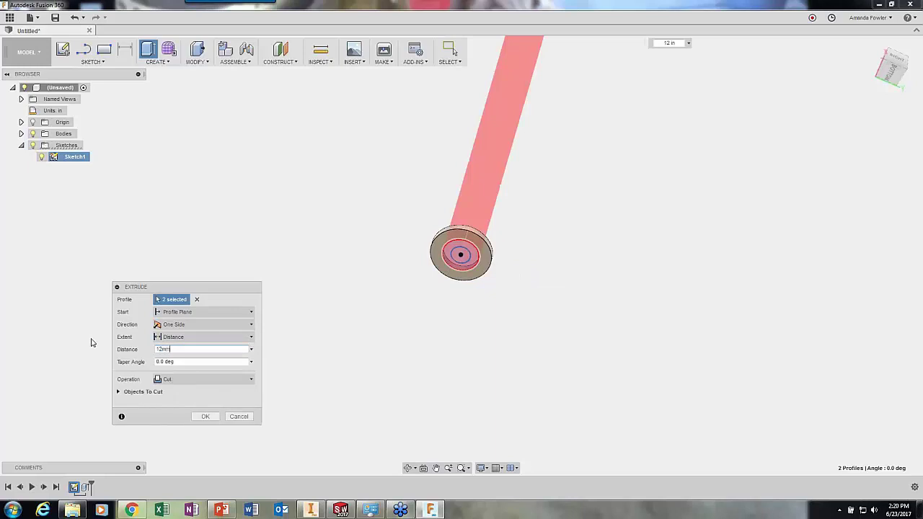
left_click(217, 379)
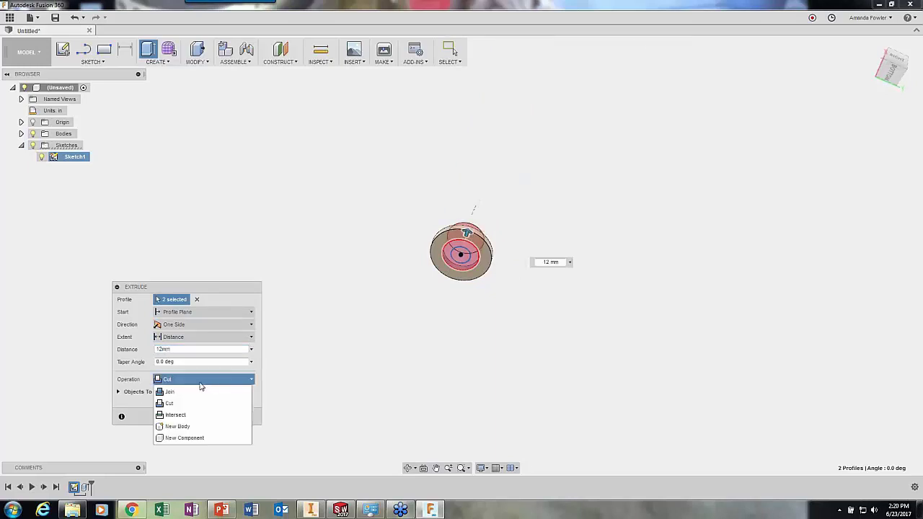
left_click(184, 392)
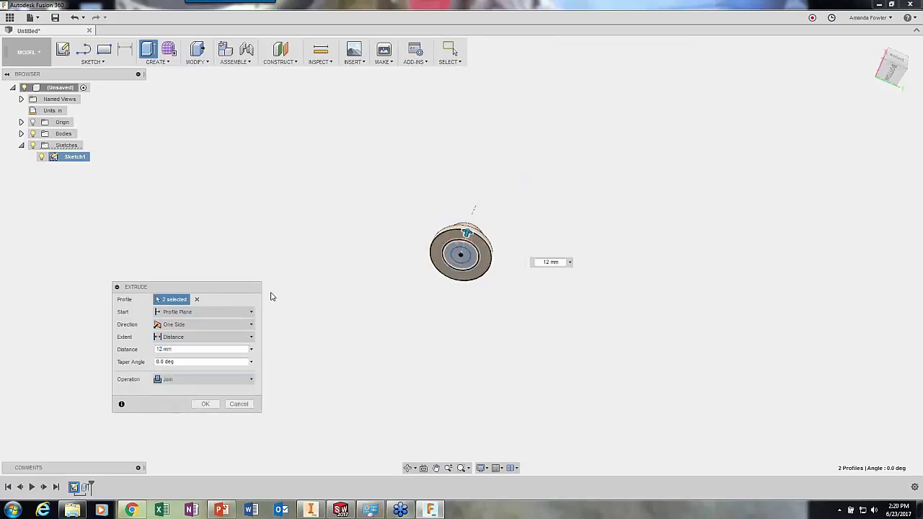
left_click(160, 351)
left_click(158, 349)
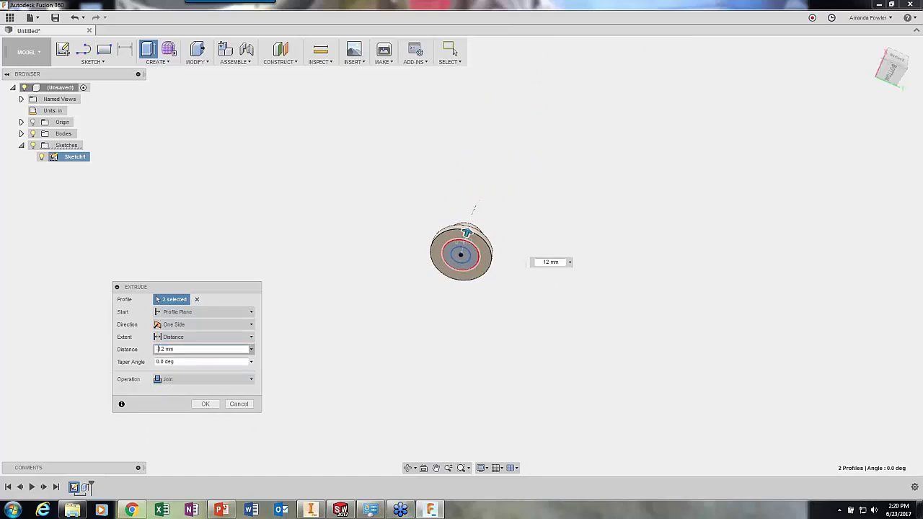
type("-")
key("Return")
middle_click_drag(480, 314, 293, 181, "shift")
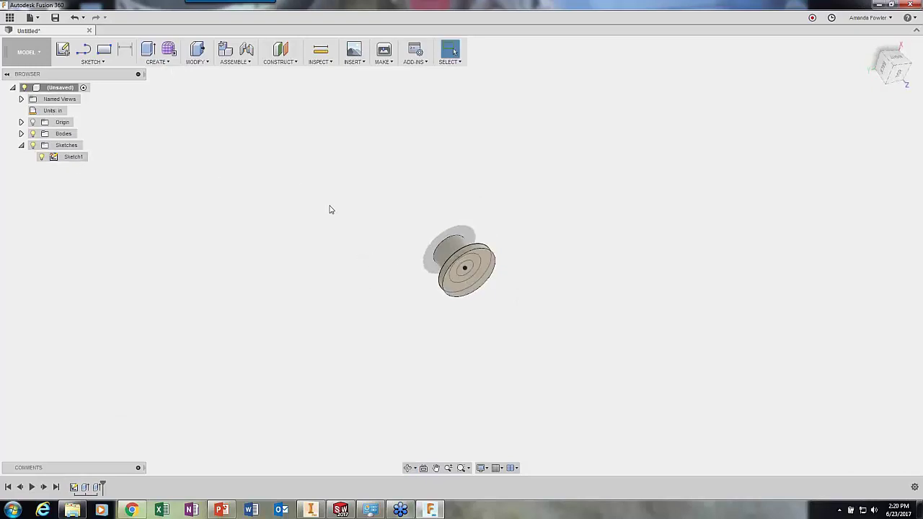
- Start an extrusion of the small centre circle with Two Sides direction
middle_click_drag(330, 208, 354, 252, "shift")
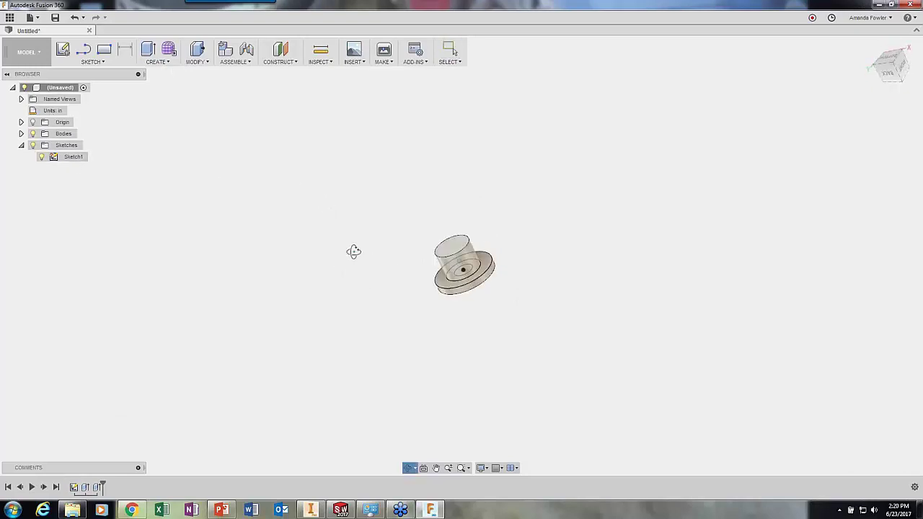
left_click(192, 63)
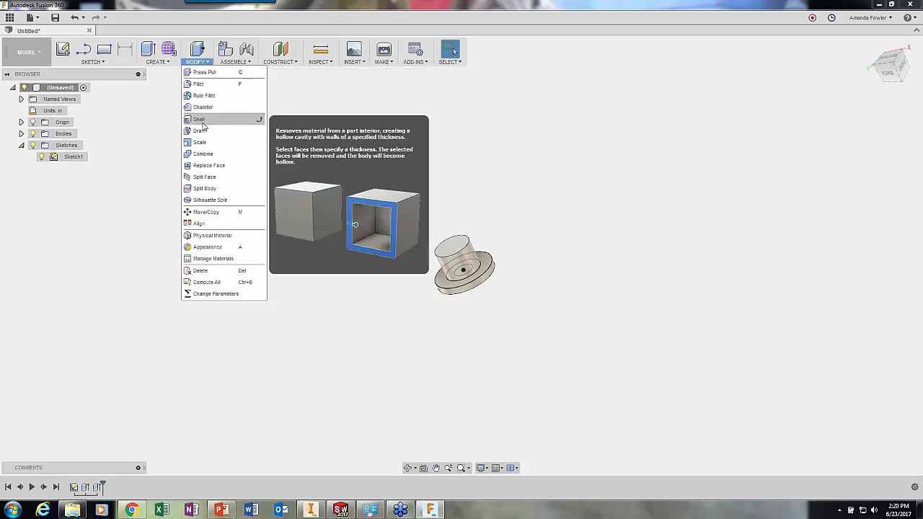
left_click(152, 54)
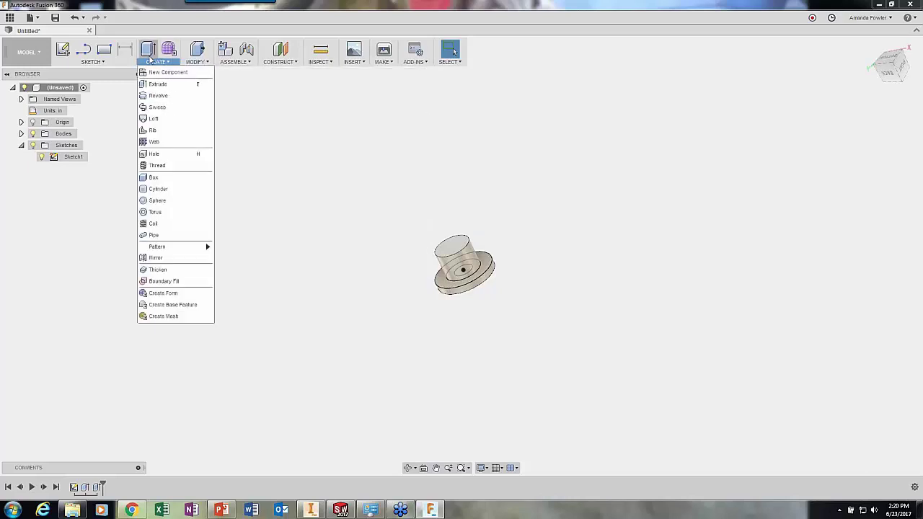
left_click(149, 52)
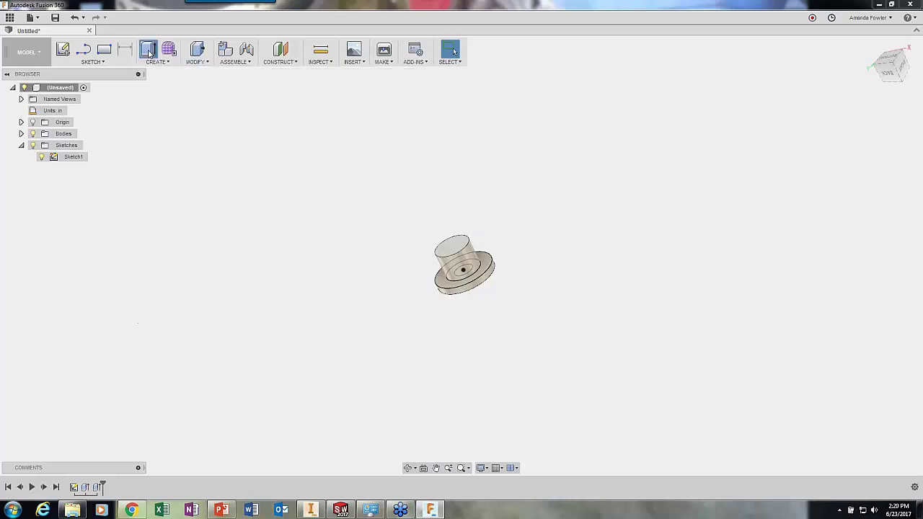
left_click(465, 273)
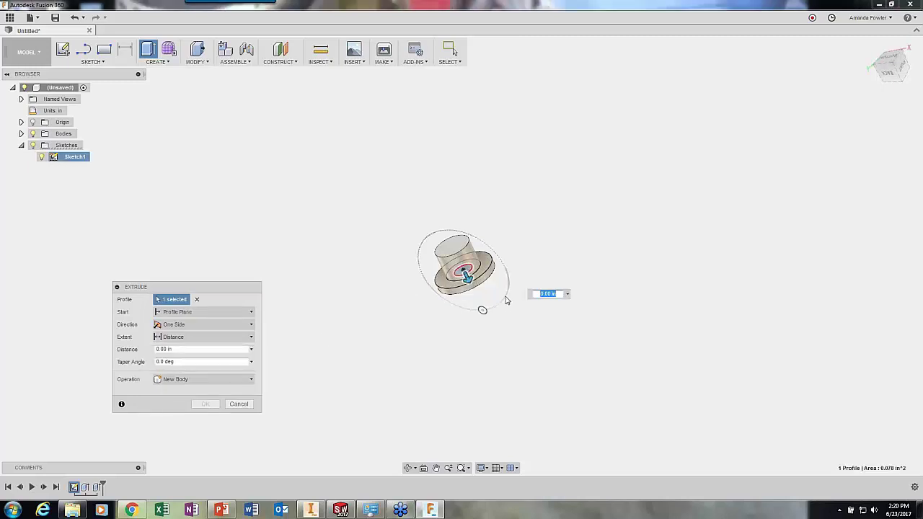
left_click(252, 325)
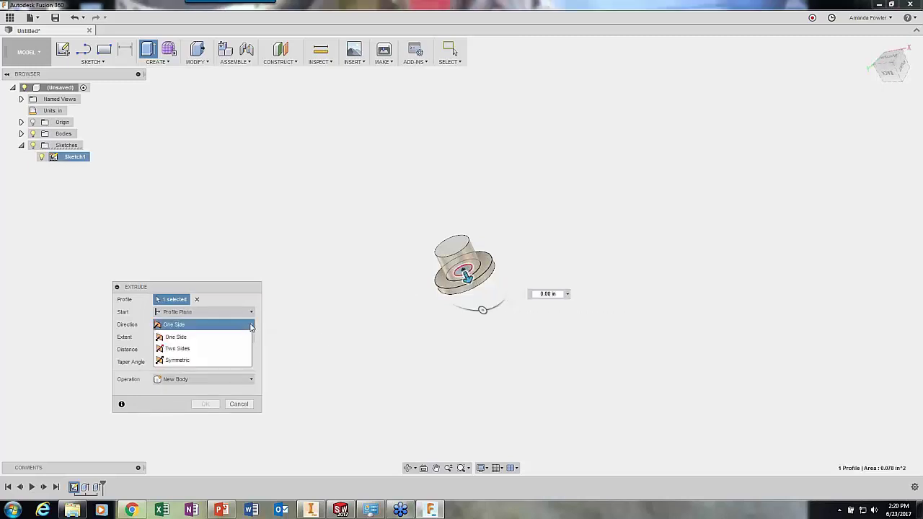
left_click(229, 350)
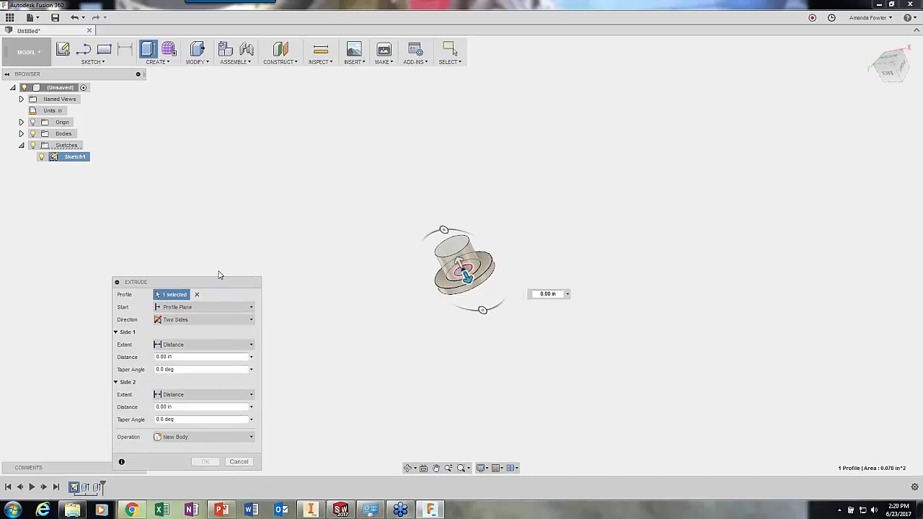
- Set the side distances to 3 mm and 7 mm and apply the cut
left_click(211, 331)
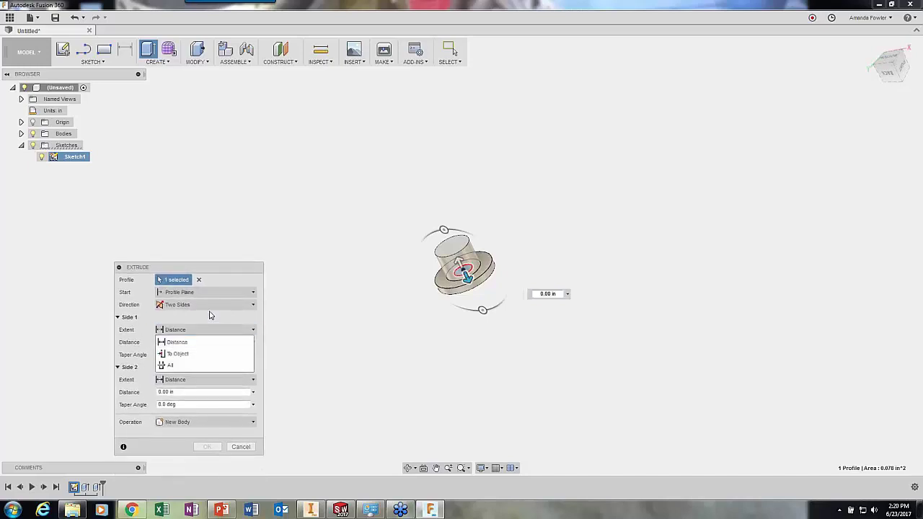
left_click(211, 339)
left_click(207, 342)
type("3in")
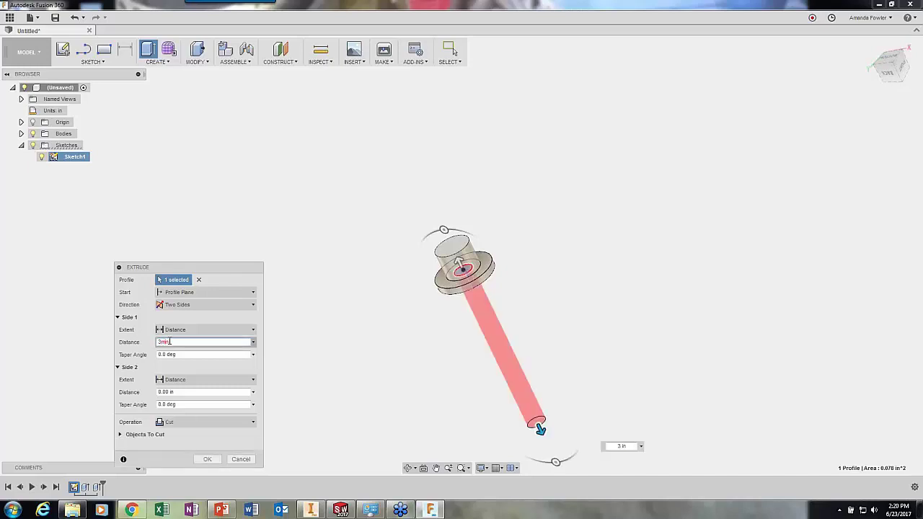
key("BackSpace")
key("BackSpace")
type("mm")
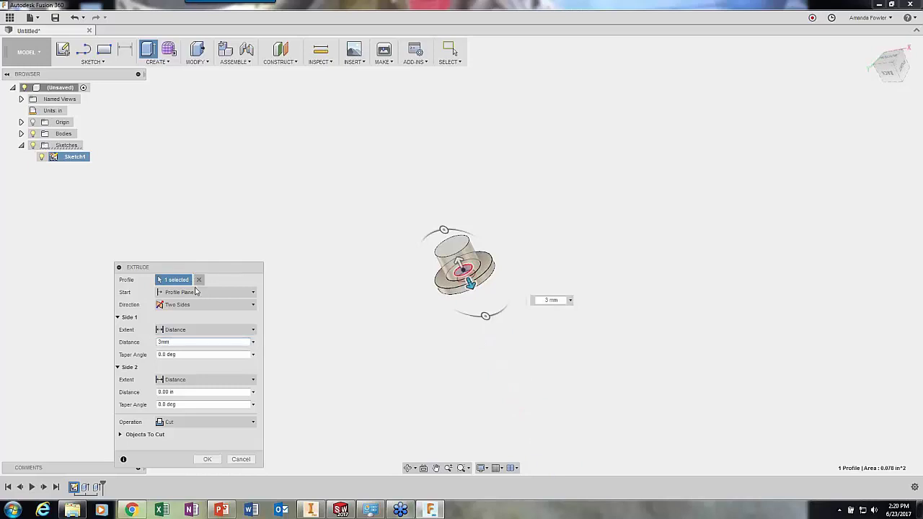
left_click(177, 390)
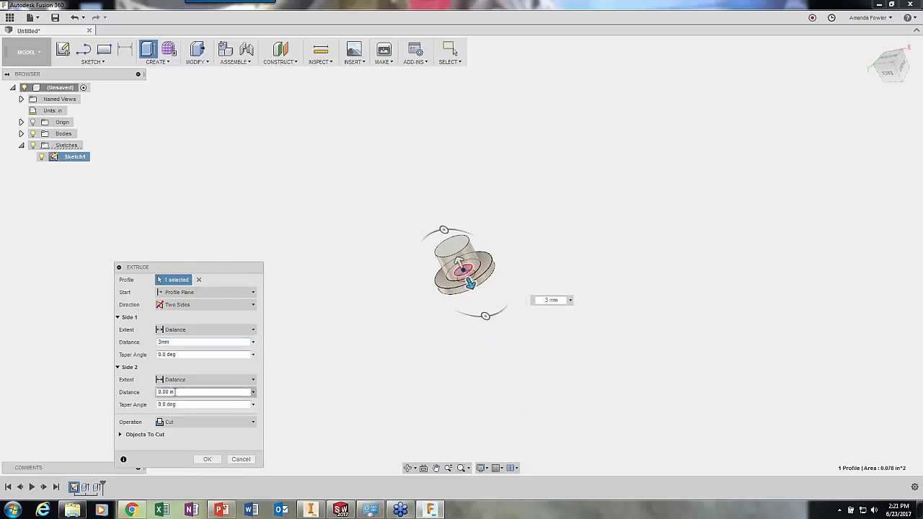
left_click_drag(156, 392, 143, 391)
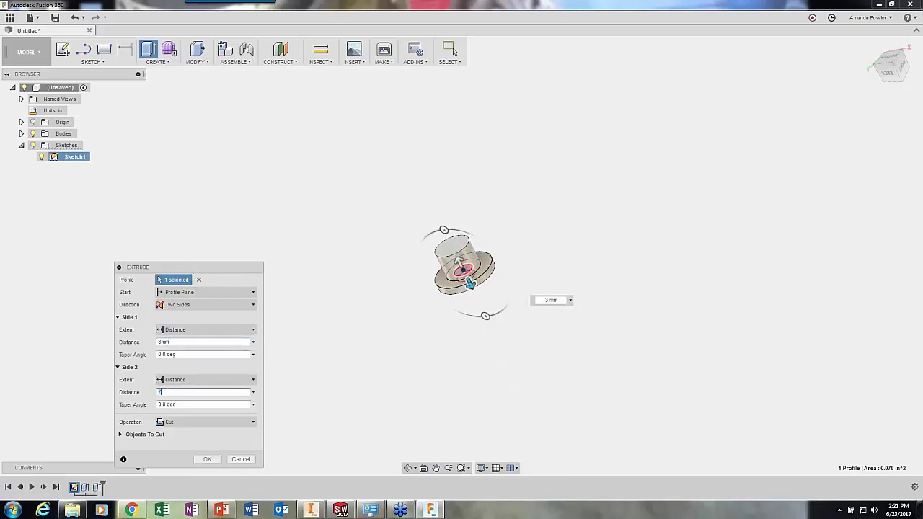
type("3")
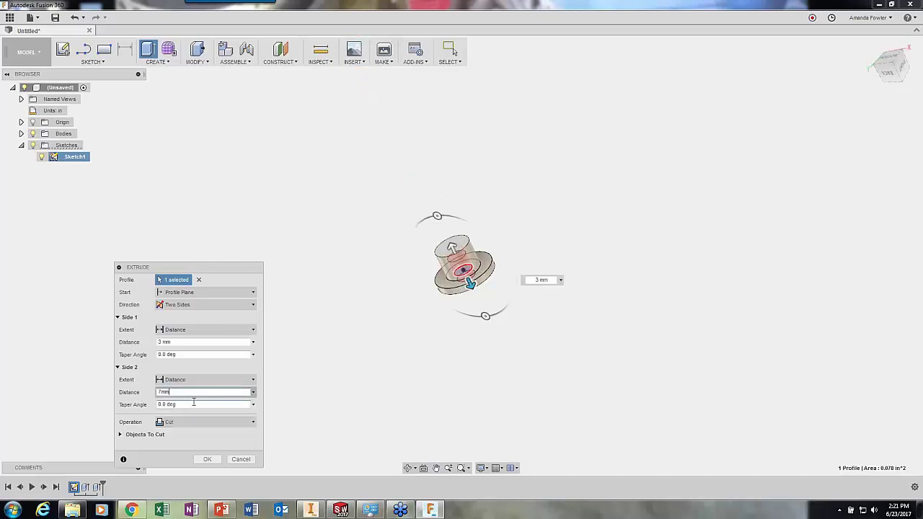
left_click(204, 460)
middle_click_drag(308, 390, 336, 357, "shift")
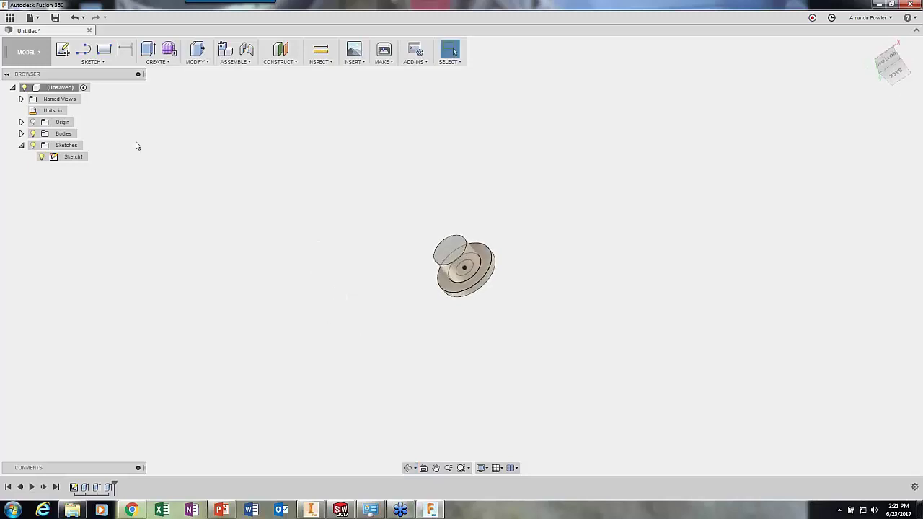
- Hide Sketch1 and fillet the stem-to-base edge with a 13.5 mm radius
left_click(41, 156)
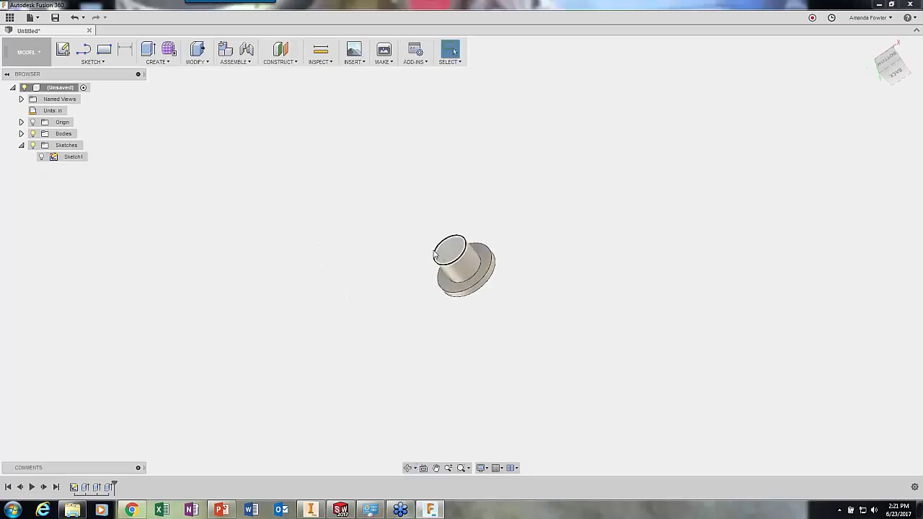
middle_click_drag(400, 198, 425, 189, "shift")
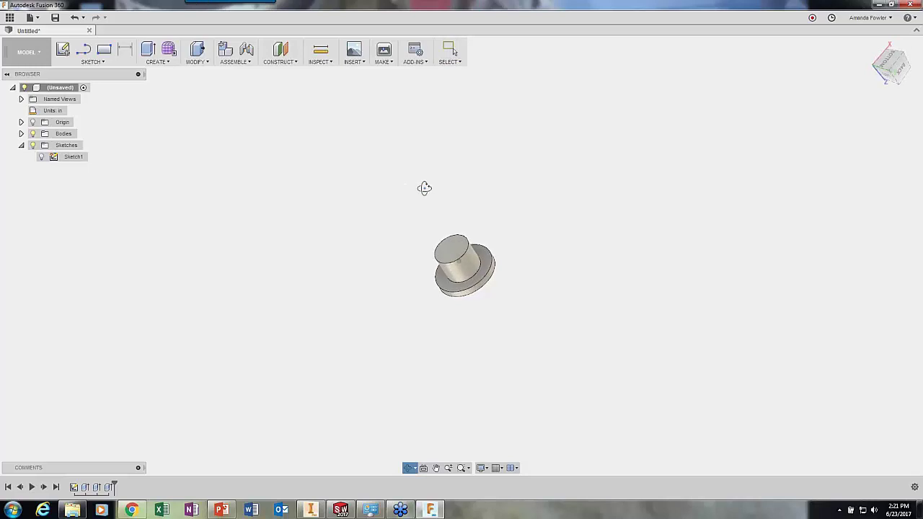
left_click(189, 62)
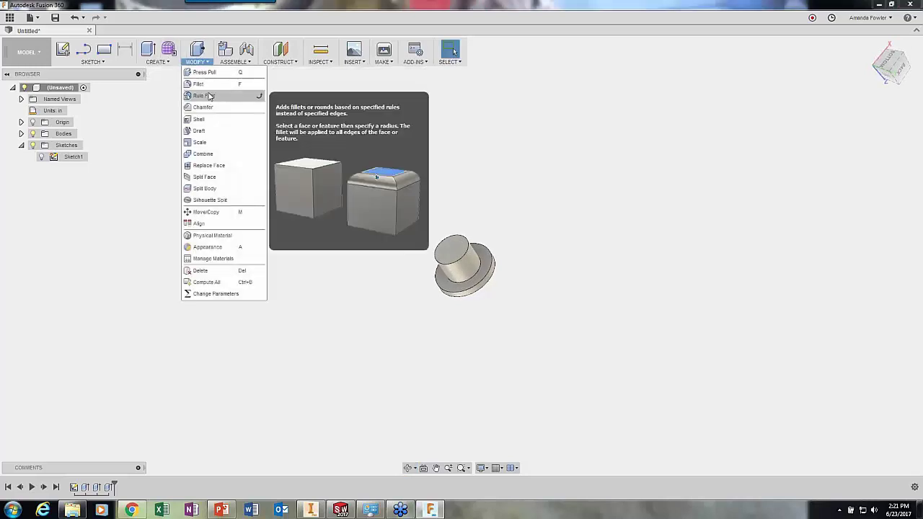
left_click(230, 84)
scroll(469, 281, "up", 3)
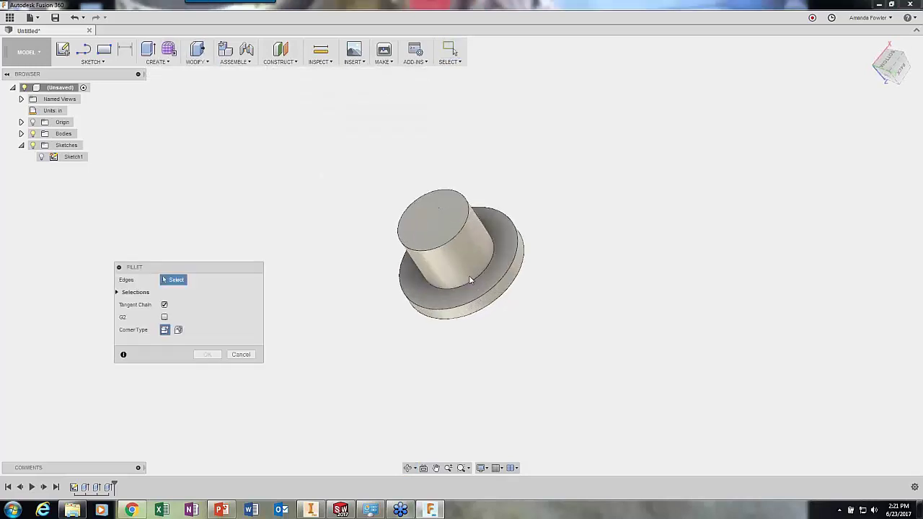
left_click(472, 281)
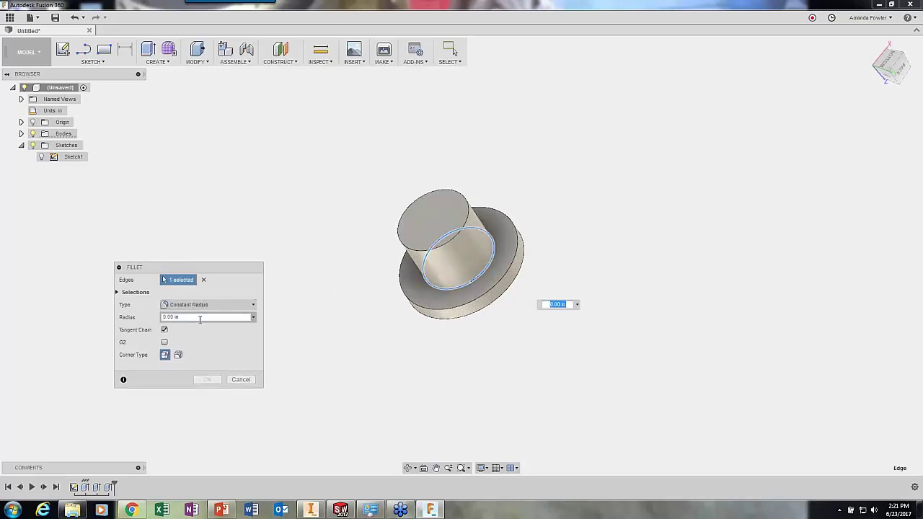
left_click_drag(179, 317, 141, 317)
type("13.5mm")
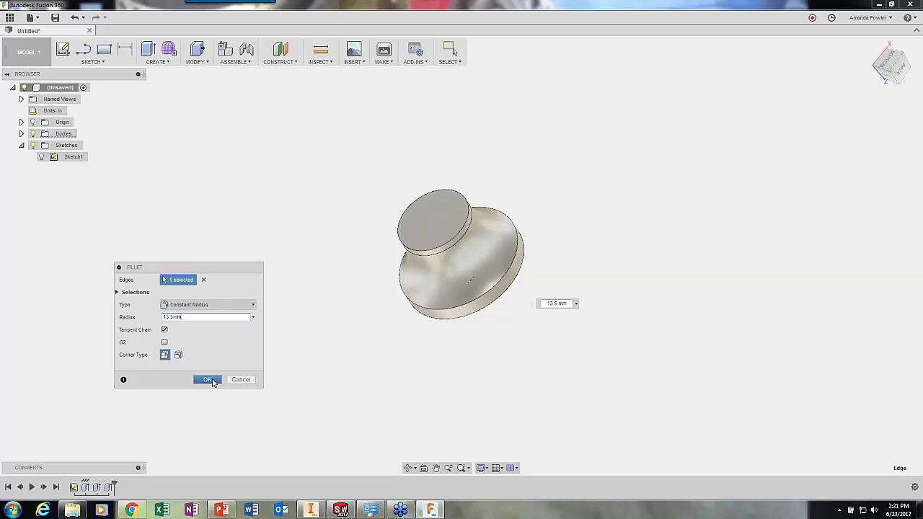
left_click(207, 380)
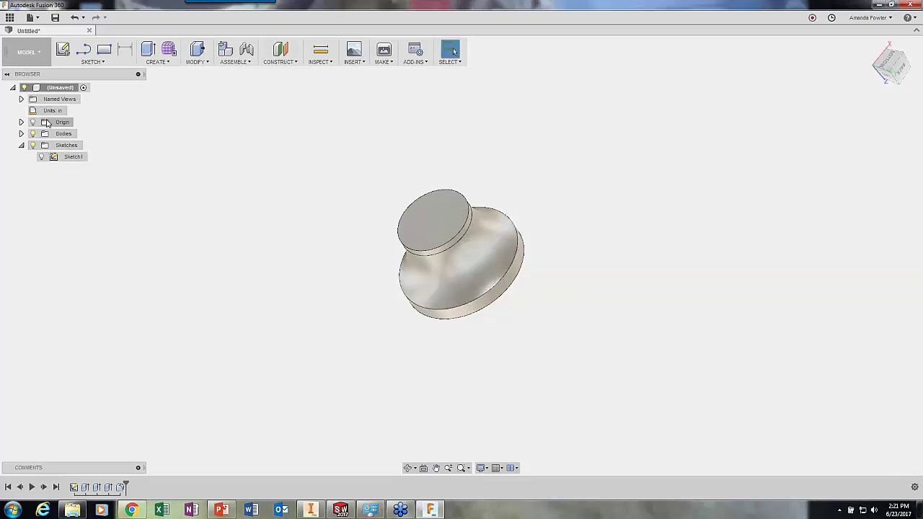
- Change the design's Unit Type to Millimeter in the browser's unit settings
left_click(70, 111)
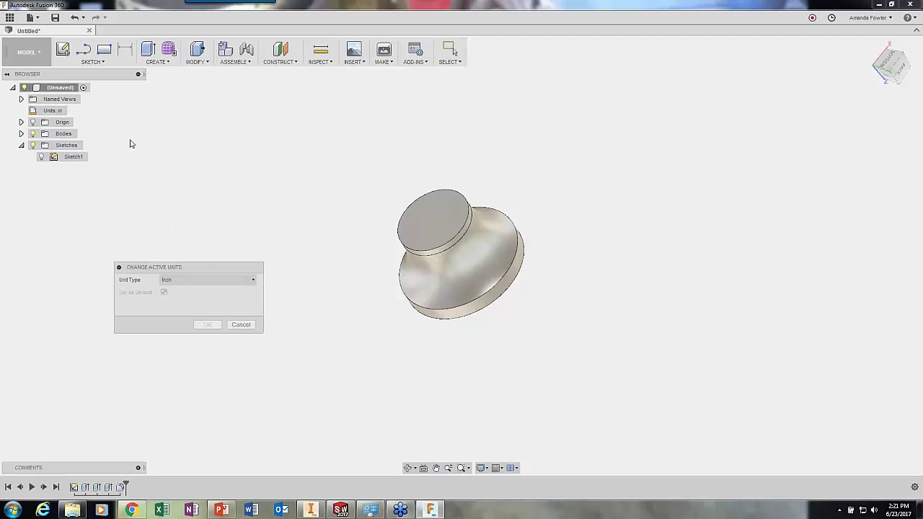
left_click(238, 282)
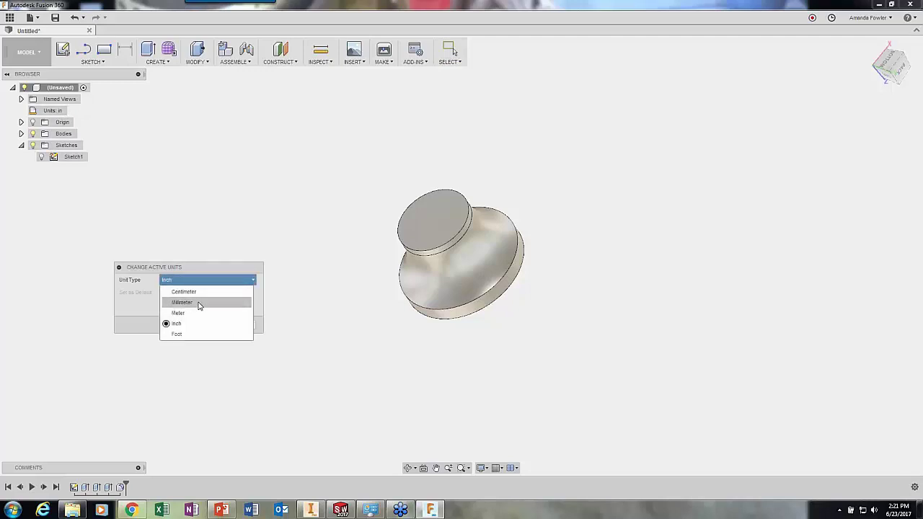
left_click(199, 305)
left_click(205, 325)
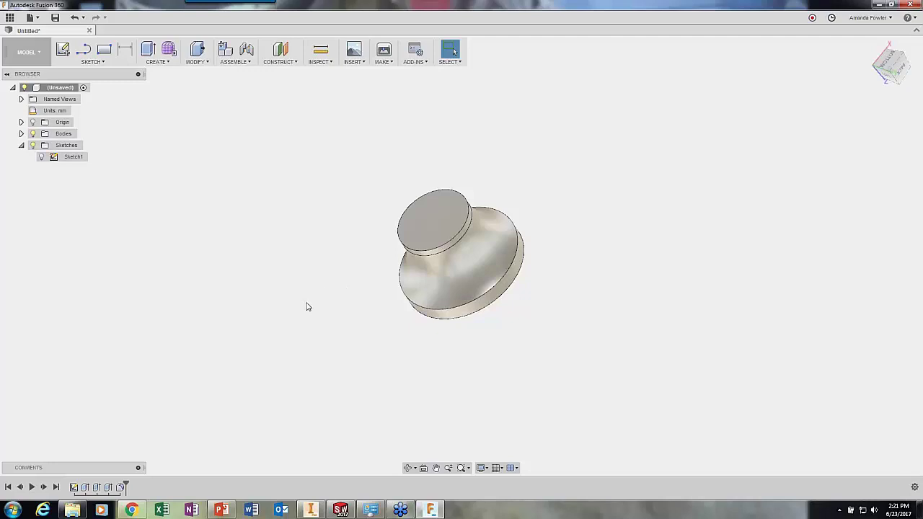
middle_click_drag(392, 291, 371, 175, "shift")
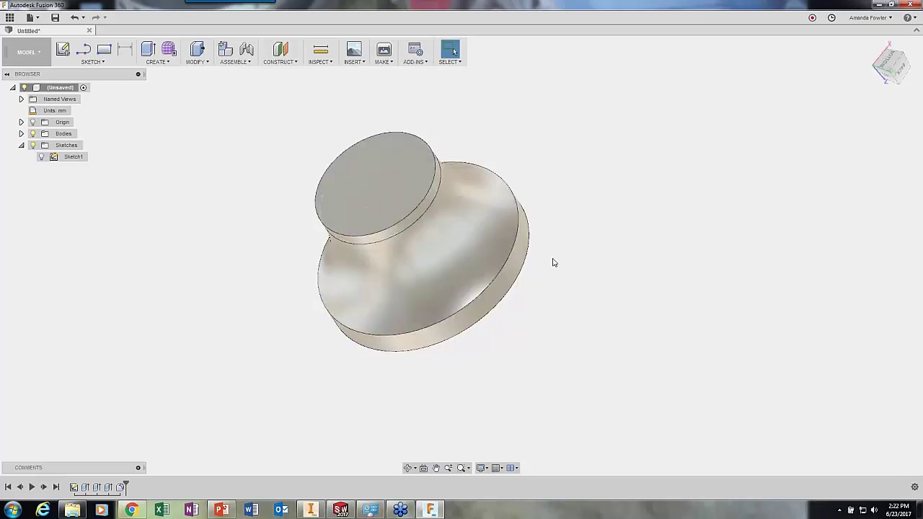
- Look straight at the knob's top face and draw a small circle centred on its rim
middle_click_drag(552, 261, 331, 173, "shift")
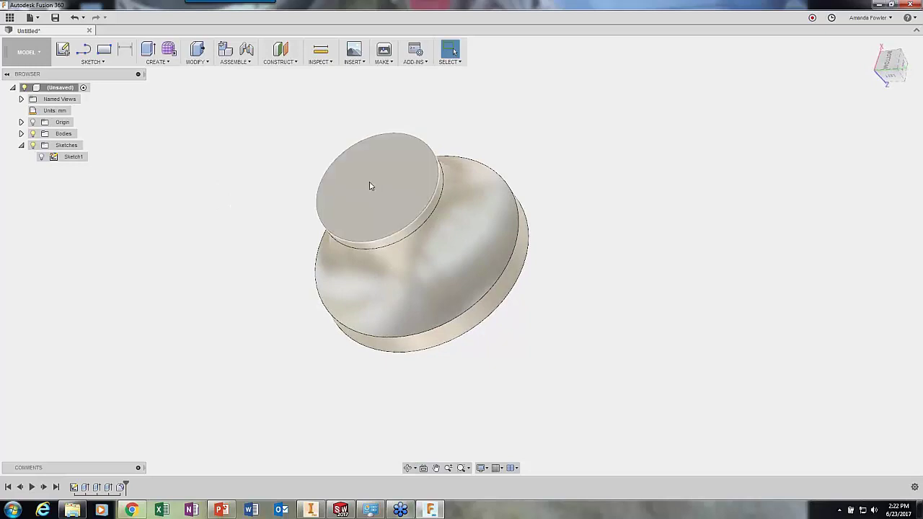
left_click(368, 187)
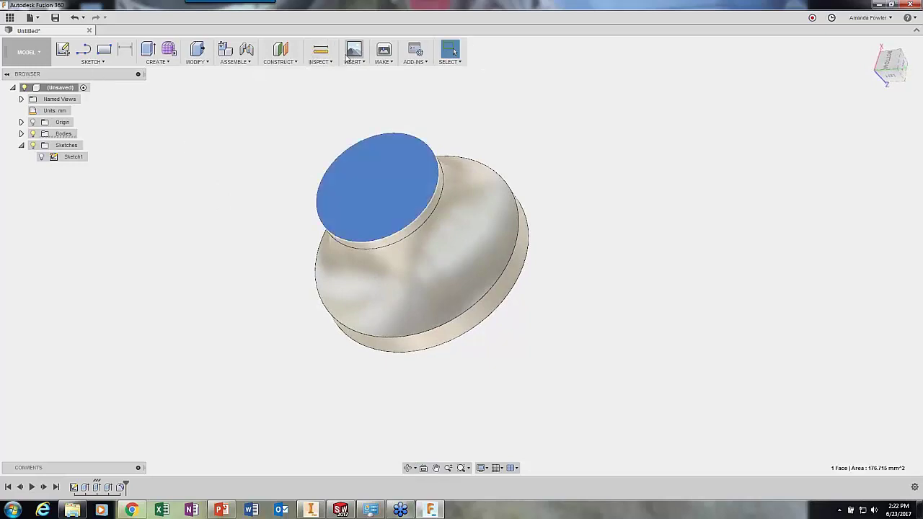
left_click(424, 468)
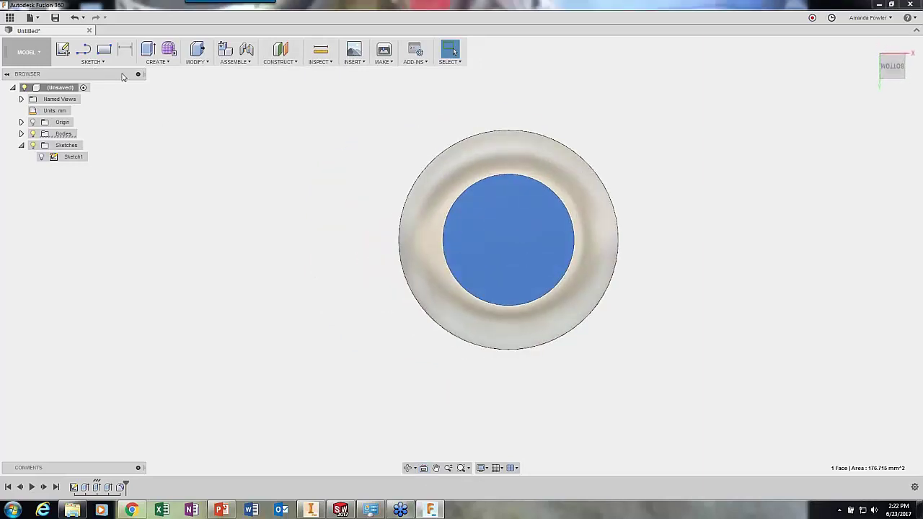
left_click(93, 62)
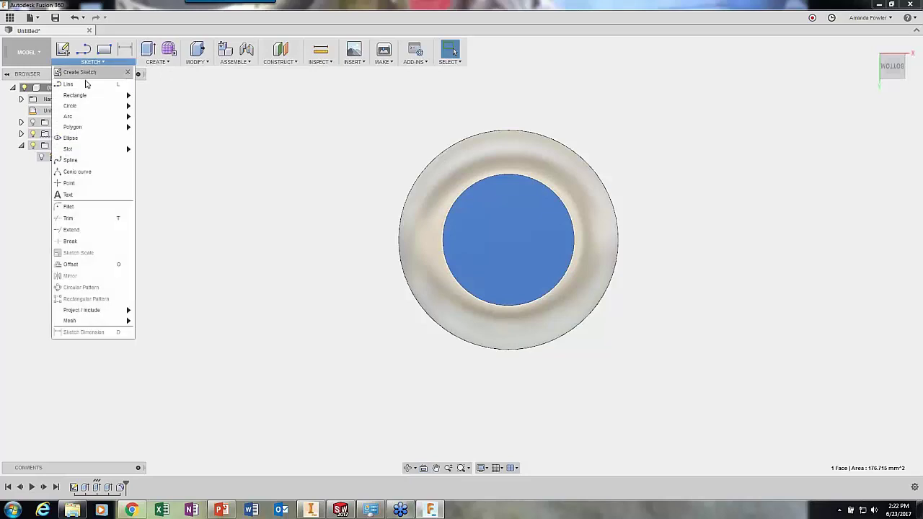
mouse_move(81, 107)
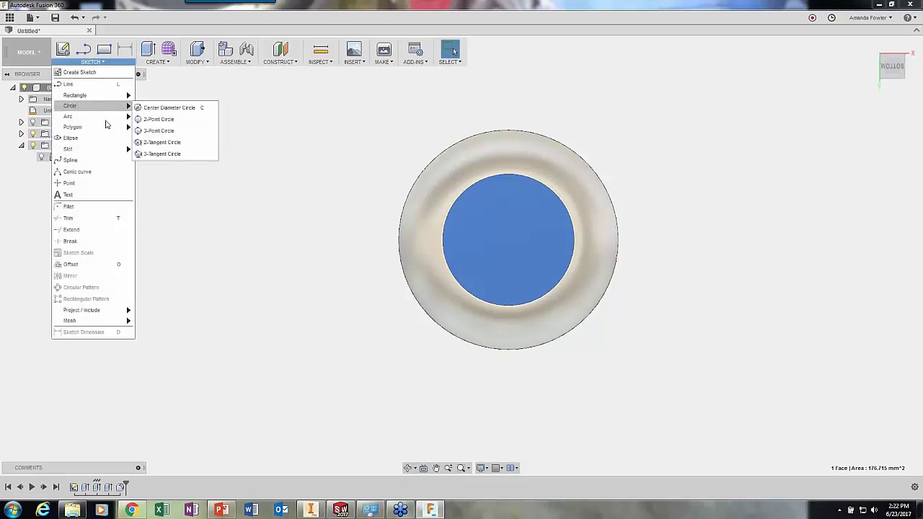
left_click(177, 107)
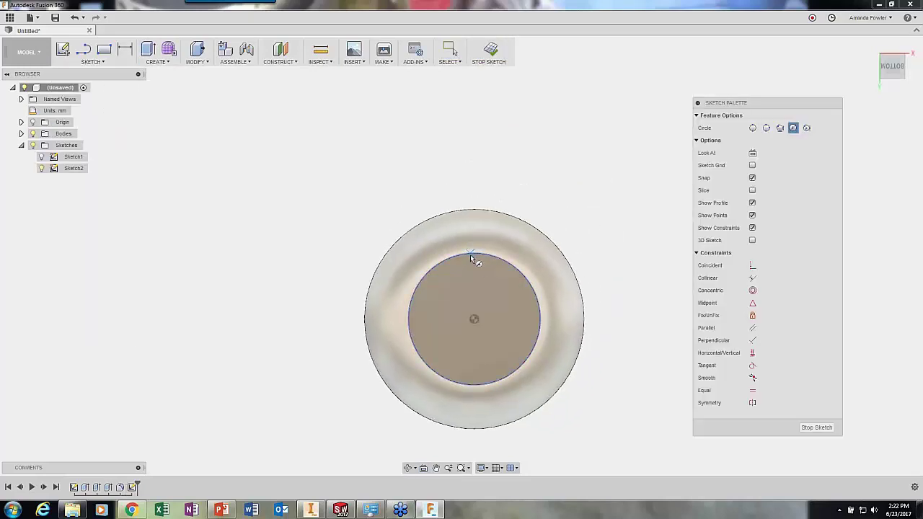
left_click(475, 253)
left_click(490, 236)
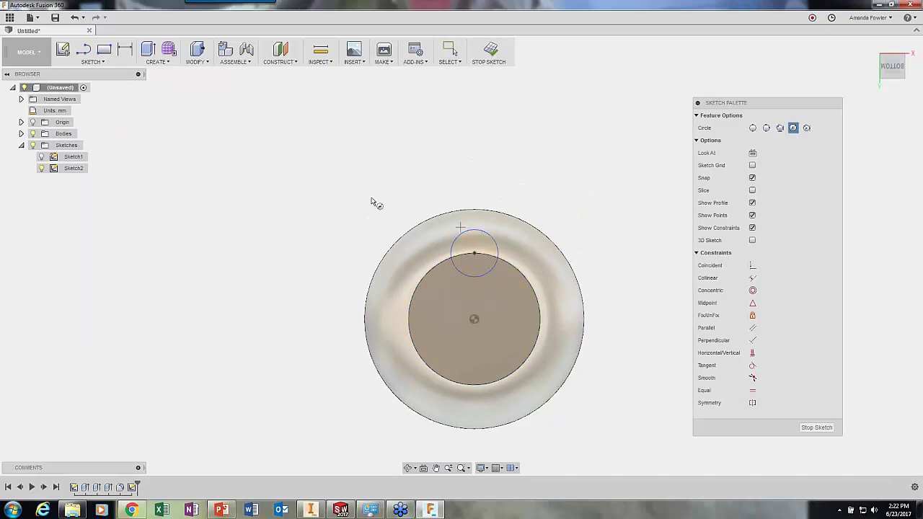
- Dimension the rim circle to a 3 mm diameter
left_click(125, 49)
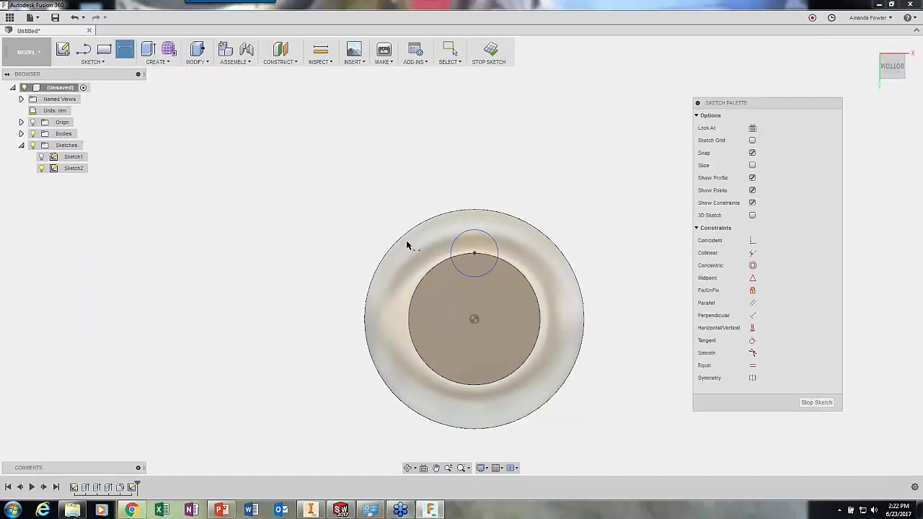
left_click(457, 241)
left_click(447, 227)
type("3")
key("Return")
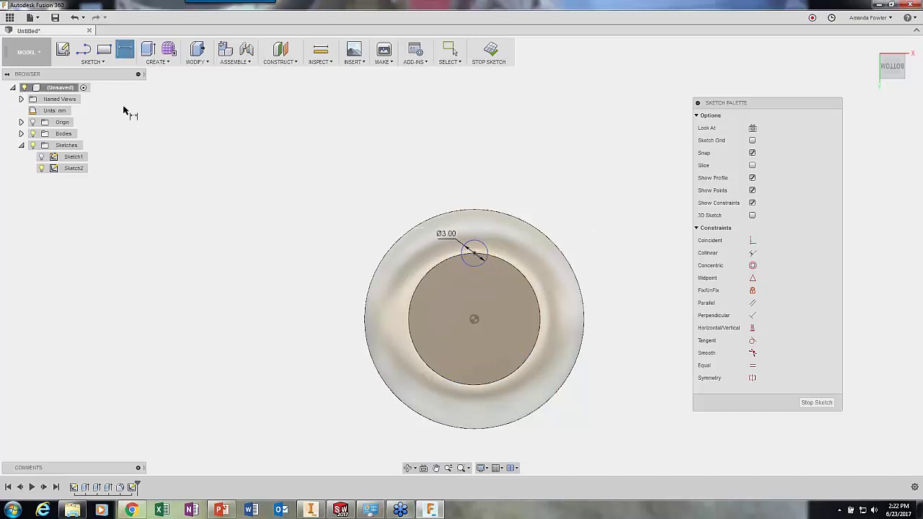
left_click(101, 62)
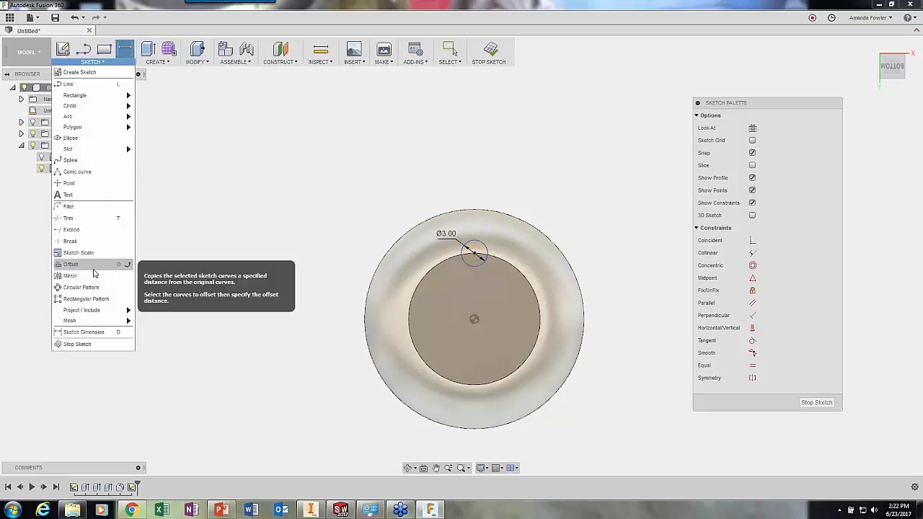
left_click(97, 287)
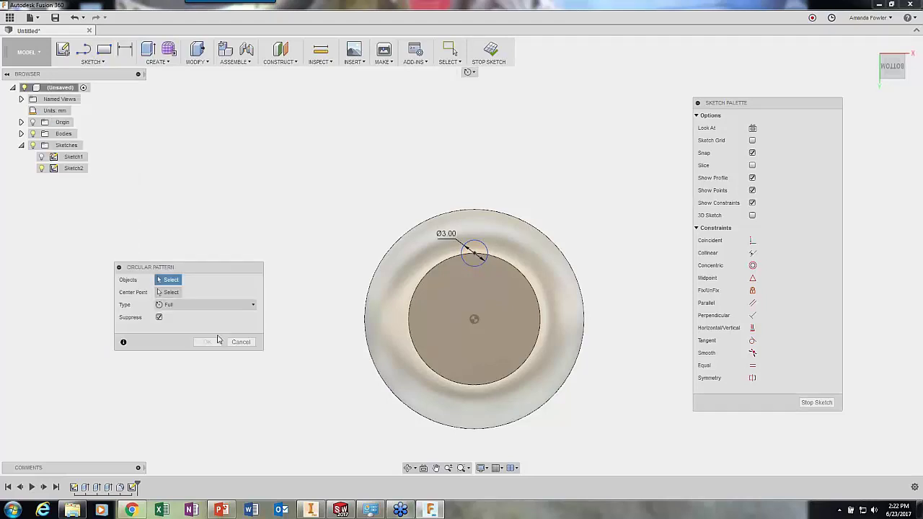
- Circularly pattern the 3 mm circle around the knob's centre with 10 copies
left_click(486, 255)
left_click(178, 292)
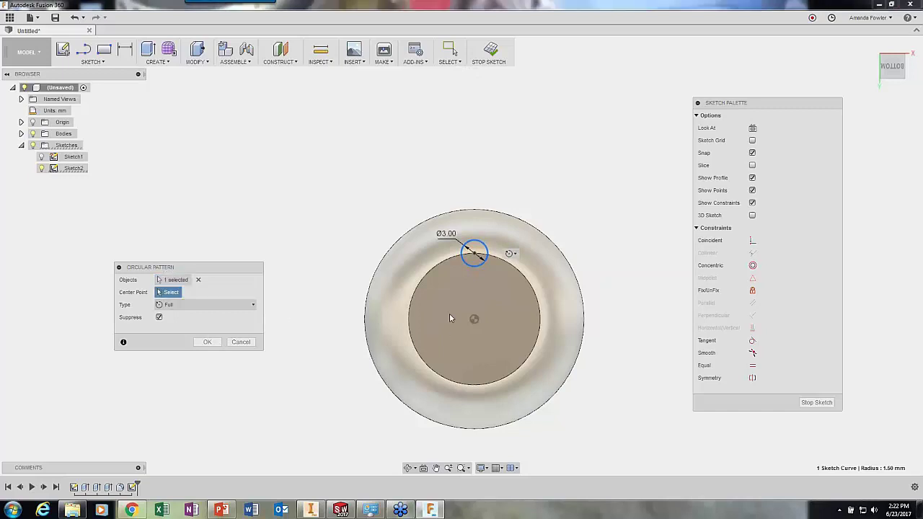
left_click(475, 320)
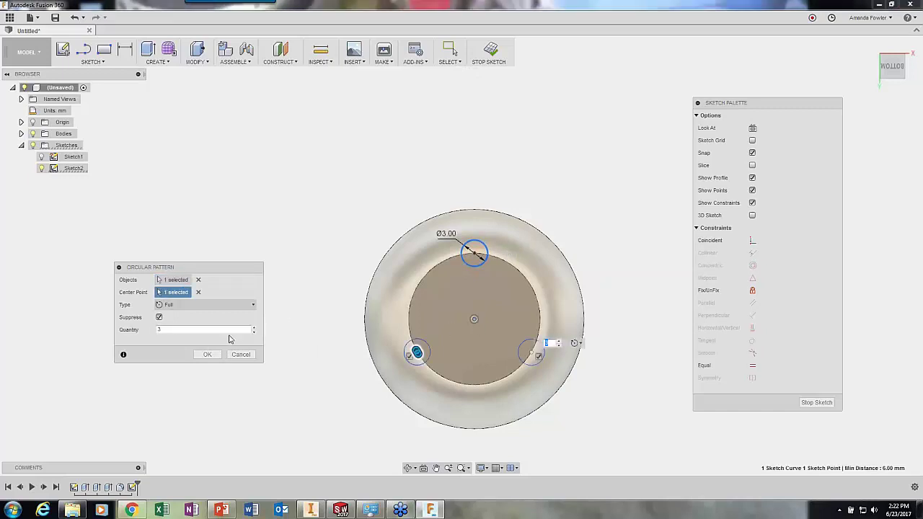
double_click(158, 329)
type("10")
left_click(207, 354)
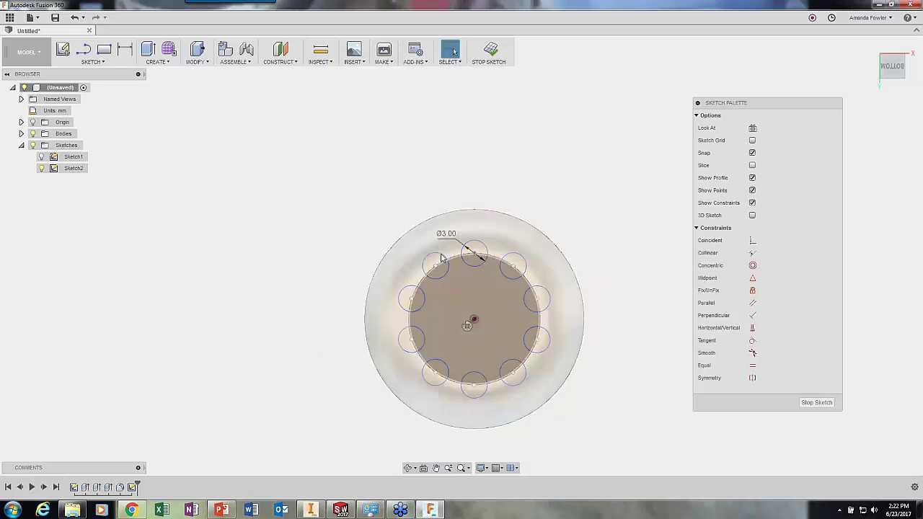
- Change the pattern quantity to 8 and finish the sketch
double_click(467, 326)
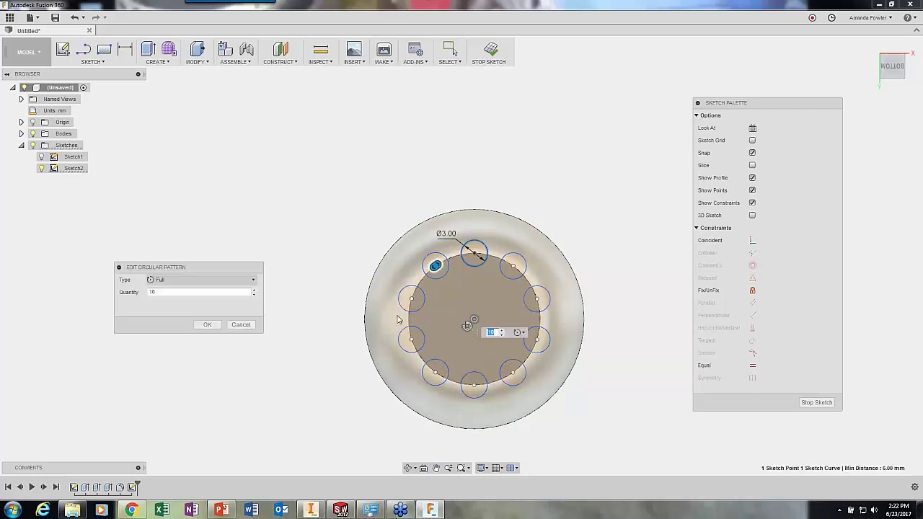
type("8")
key("Return")
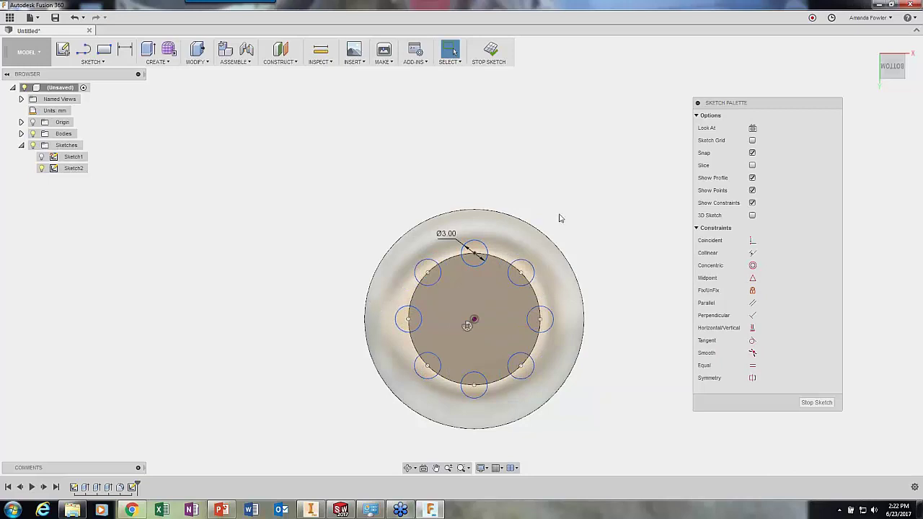
left_click(493, 51)
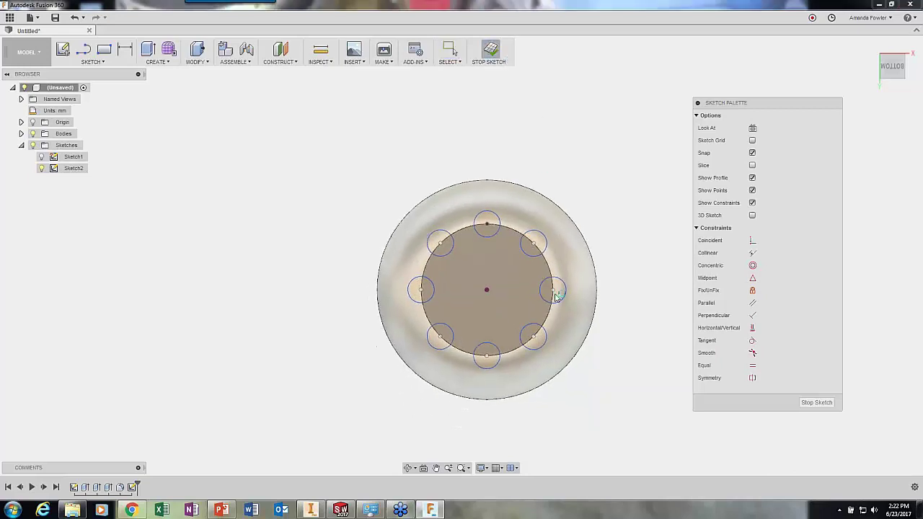
scroll(602, 184, "down", 3)
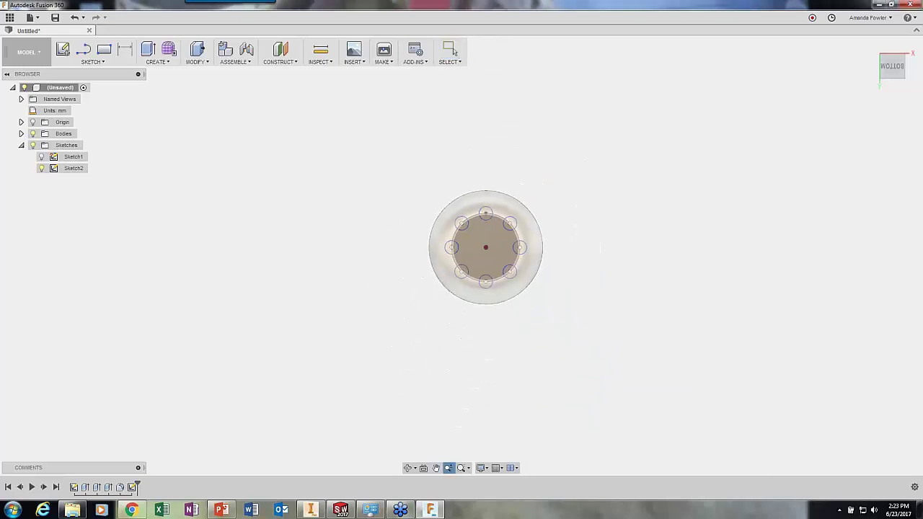
middle_click_drag(549, 245, 534, 260, "shift")
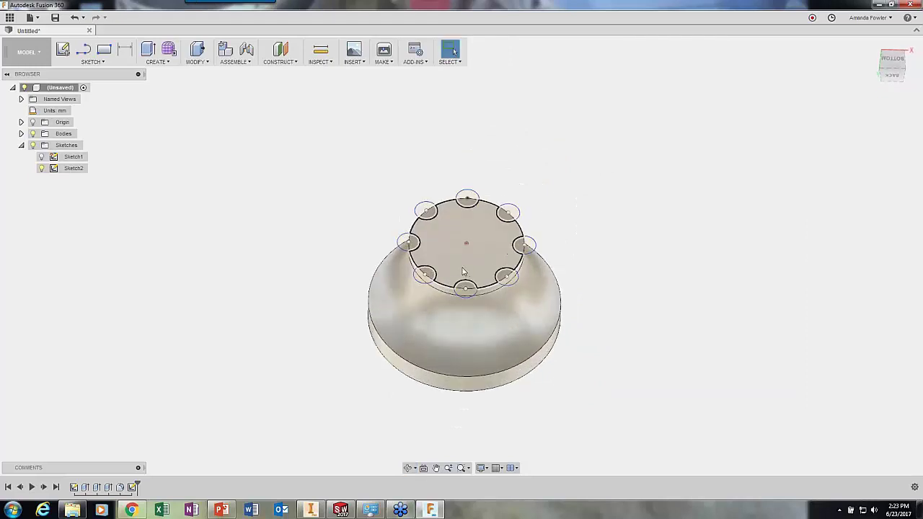
- Start an extrusion with all eight rim circle profiles selected
left_click(151, 53)
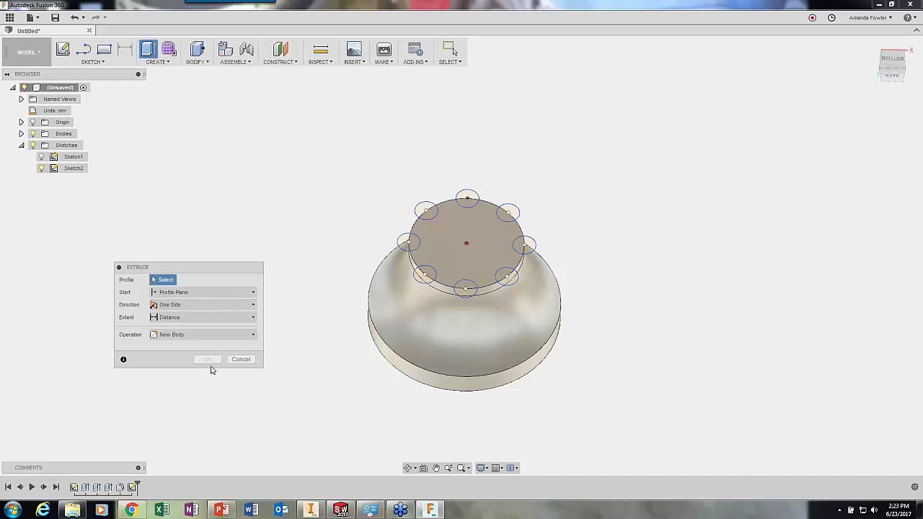
left_click(408, 243)
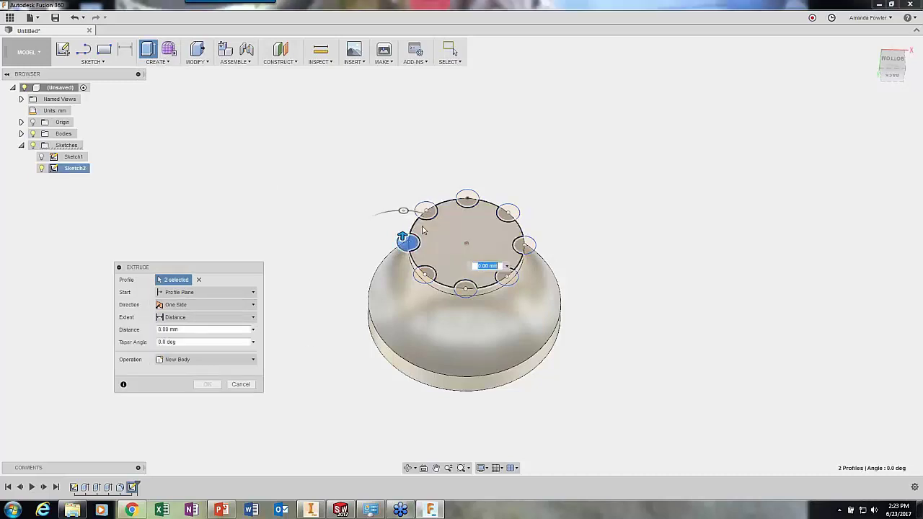
left_click(426, 210)
left_click(466, 199)
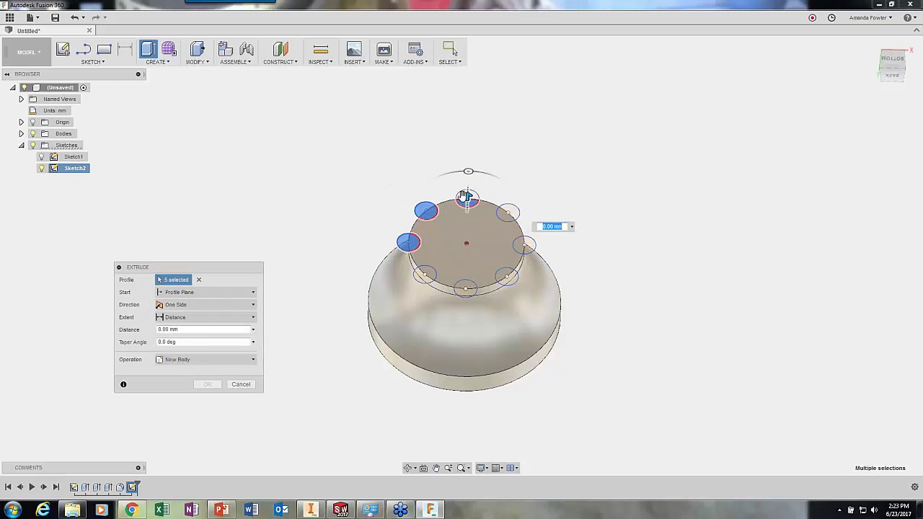
left_click(467, 200)
left_click(504, 214)
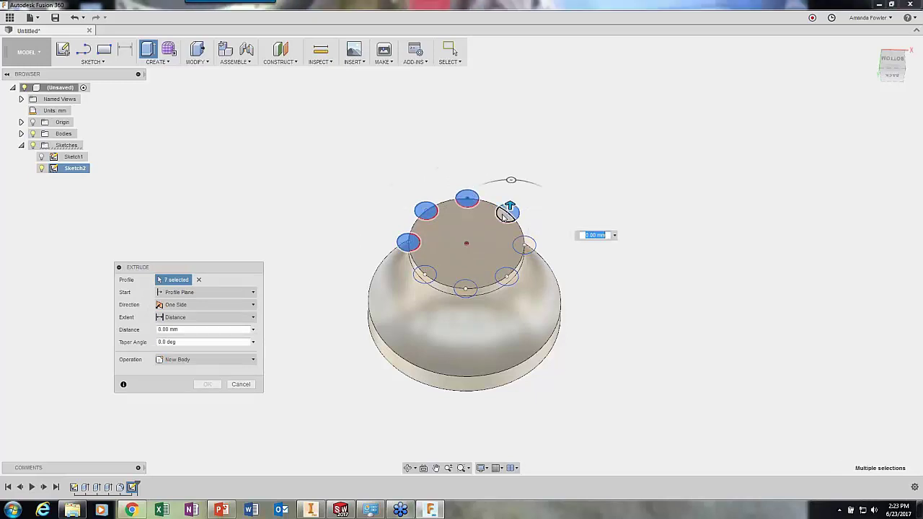
left_click(514, 211)
left_click(521, 245)
left_click(531, 246)
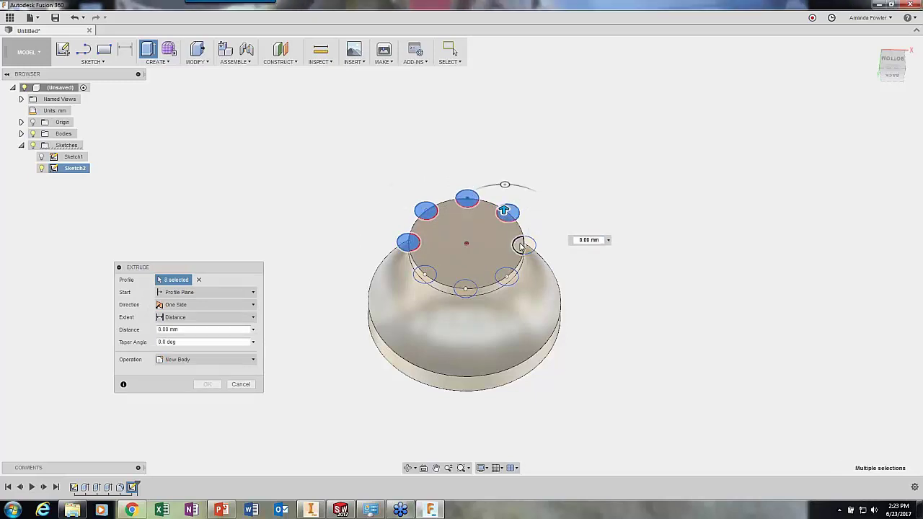
left_click(511, 282)
left_click(504, 272)
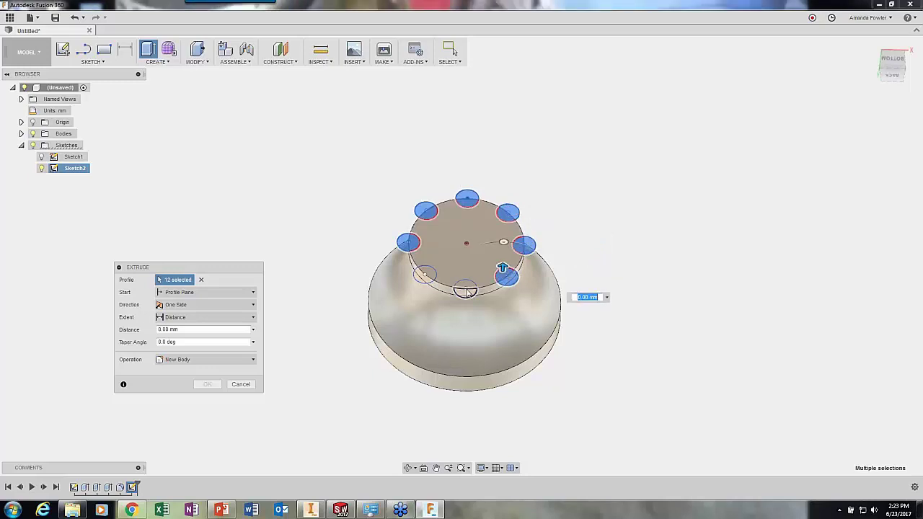
left_click(466, 287)
left_click(466, 293)
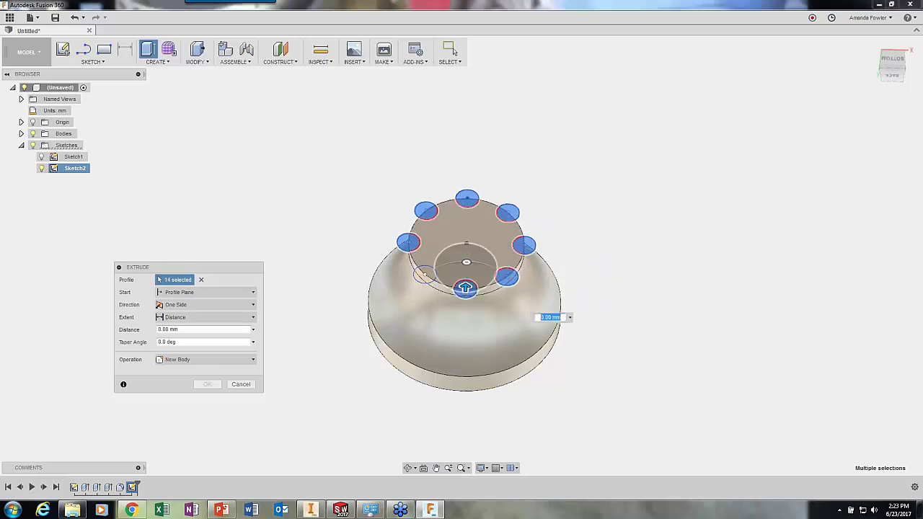
left_click(429, 277)
left_click(424, 270)
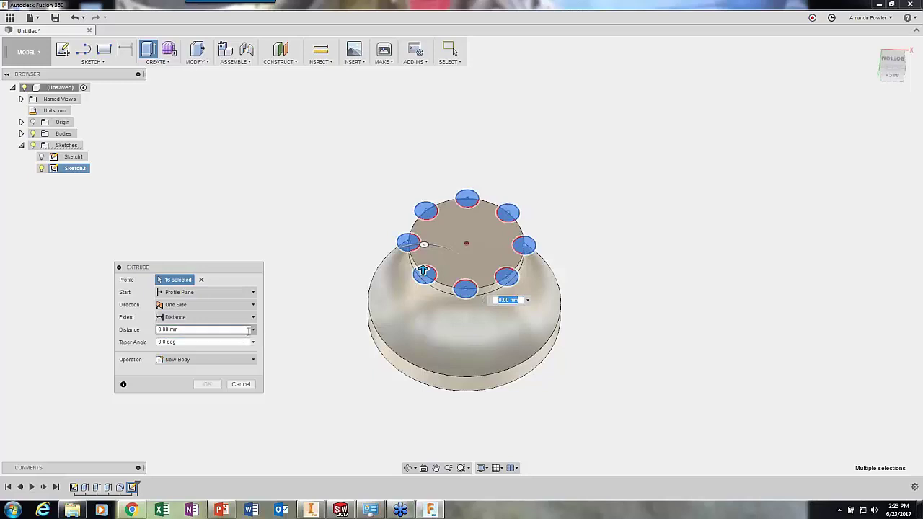
- Set the extrusion to a 4.78 mm Cut and apply it
left_click(246, 332)
type("4.78")
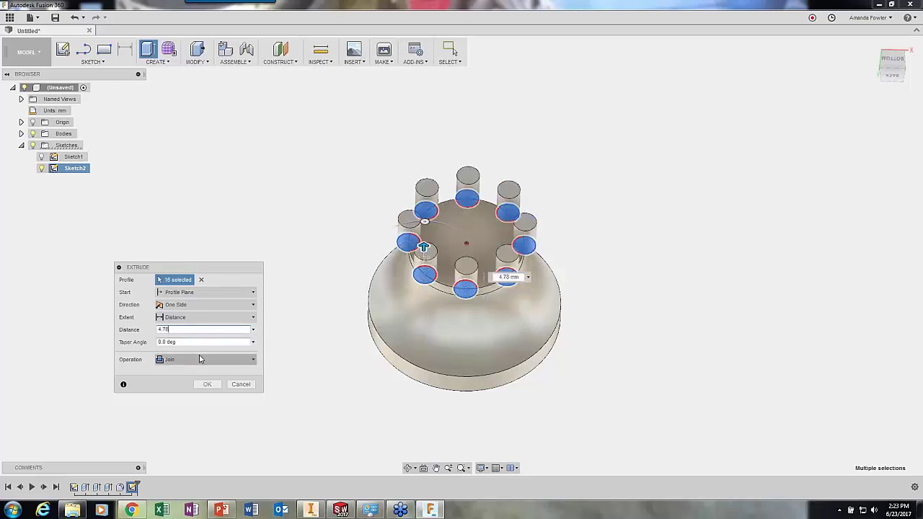
left_click(189, 359)
left_click(180, 384)
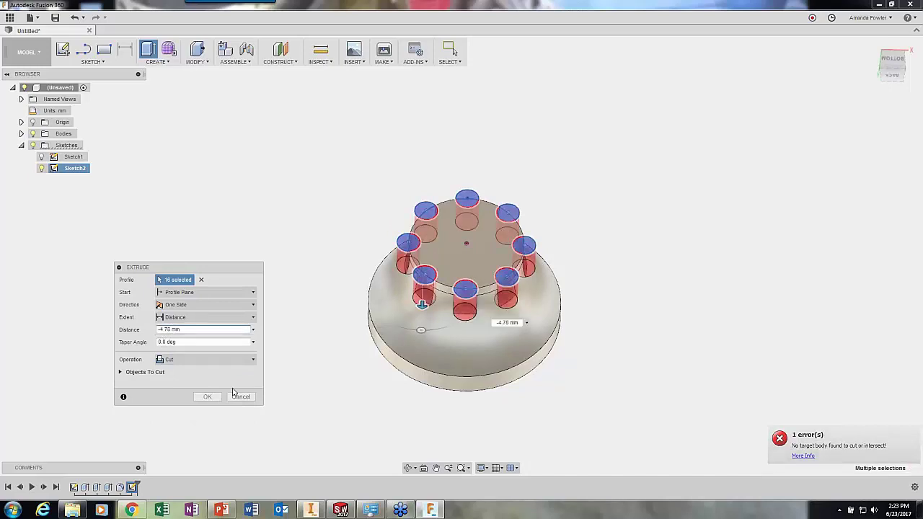
left_click(207, 396)
middle_click_drag(510, 368, 505, 346, "shift")
left_click(193, 64)
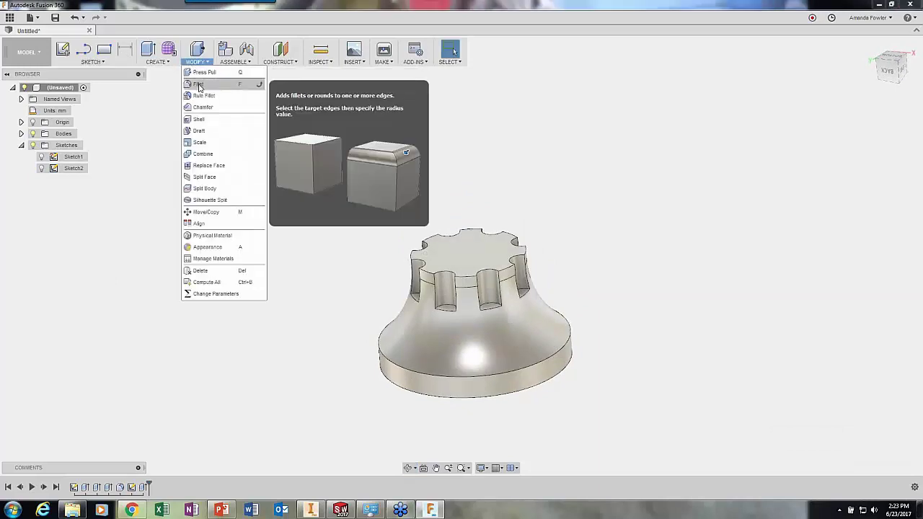
- Start a fillet on the knob's base rim and the first peg notch edges
left_click(199, 84)
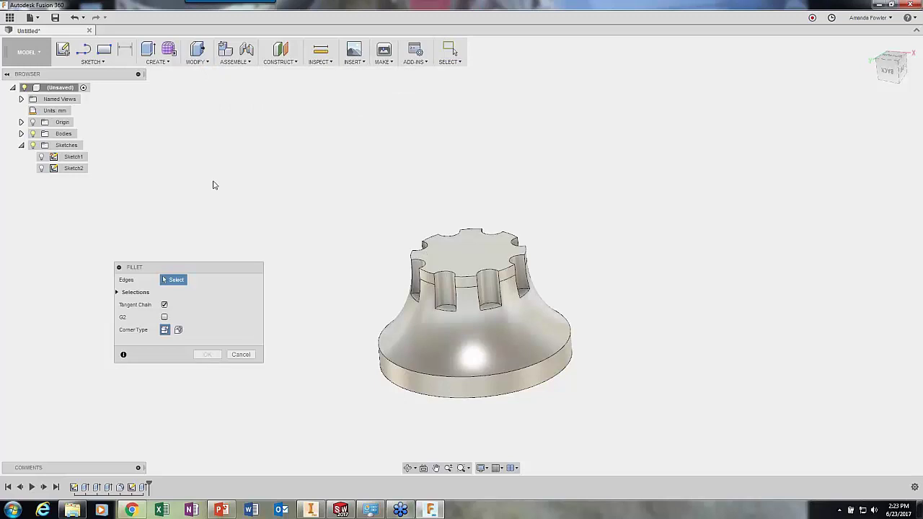
left_click(488, 377)
left_click(441, 283)
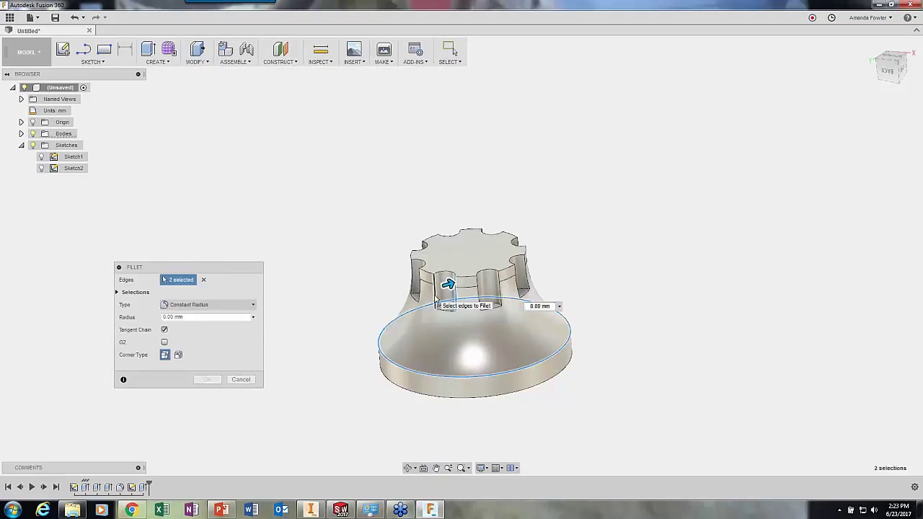
left_click(424, 294)
left_click(421, 290)
left_click(410, 280)
mouse_move(425, 276)
middle_mouse_down("shift")
mouse_move(420, 268)
mouse_move(424, 281)
middle_mouse_up("shift")
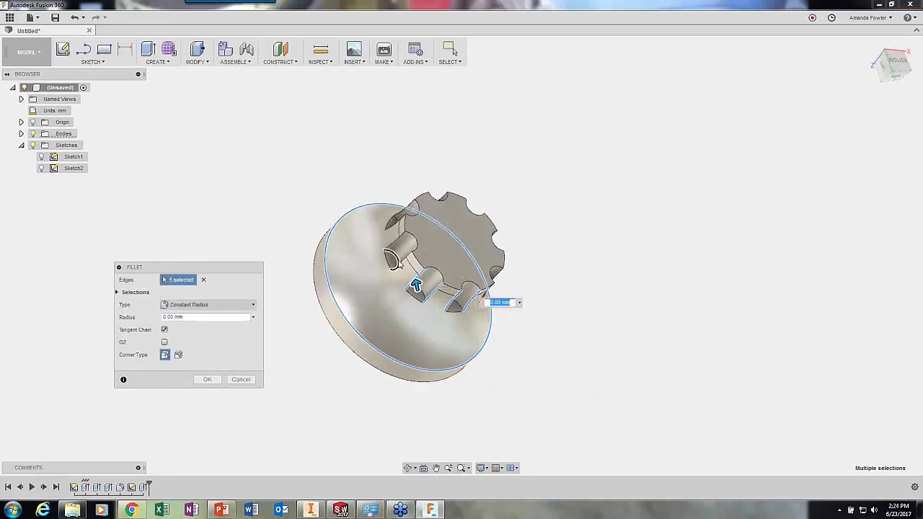
- Add the remaining notch edges around the knob's top to the fillet selection
left_click(395, 257)
mouse_move(394, 253)
middle_mouse_down("shift")
mouse_move(391, 242)
mouse_move(387, 282)
mouse_move(393, 238)
middle_mouse_up("shift")
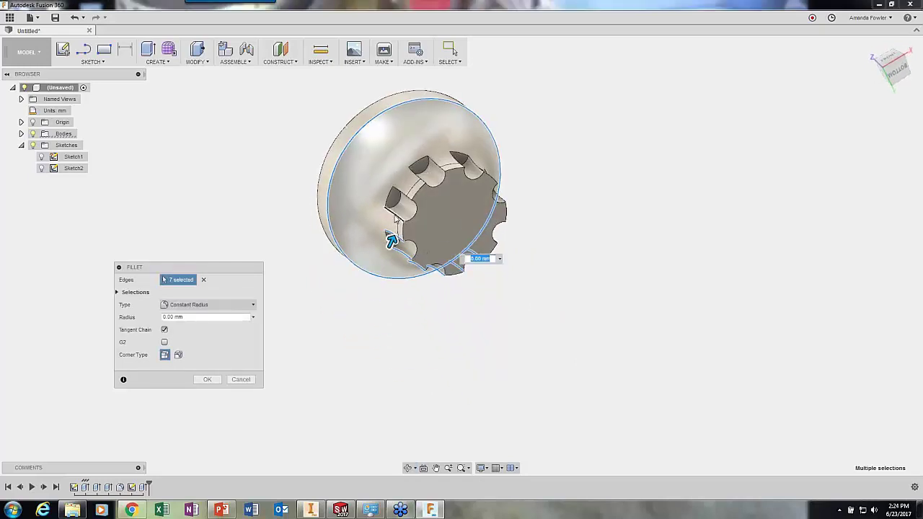
left_click(404, 196)
left_click(433, 166)
left_click(436, 163)
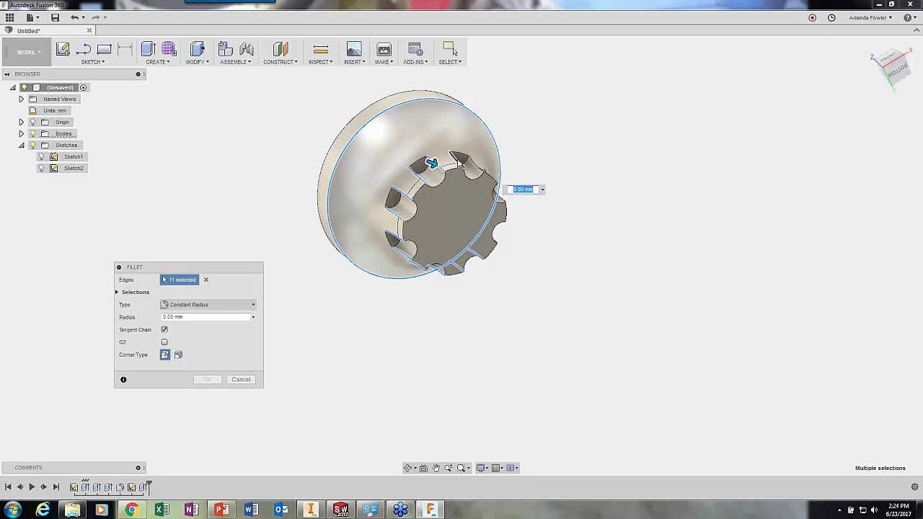
left_click(462, 157)
mouse_move(462, 157)
middle_mouse_down("shift")
mouse_move(476, 157)
mouse_move(466, 157)
middle_mouse_up("shift")
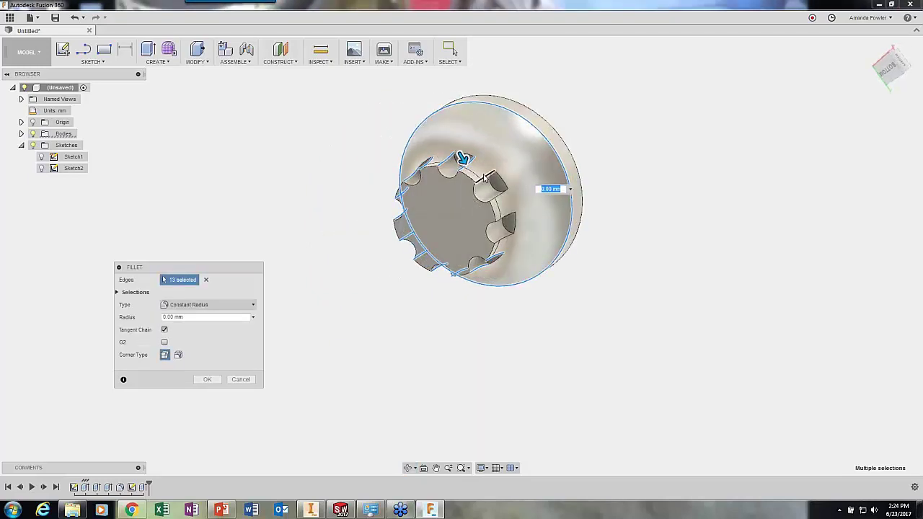
left_click(498, 189)
left_click(505, 229)
left_click(508, 236)
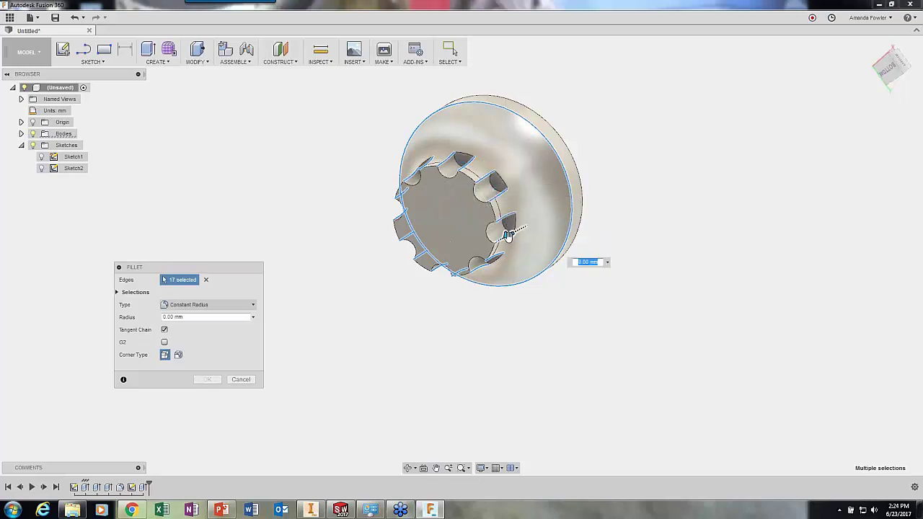
- Set the fillet radius to 0.5 mm and apply it, then return to the home view
left_click_drag(505, 238, 501, 244)
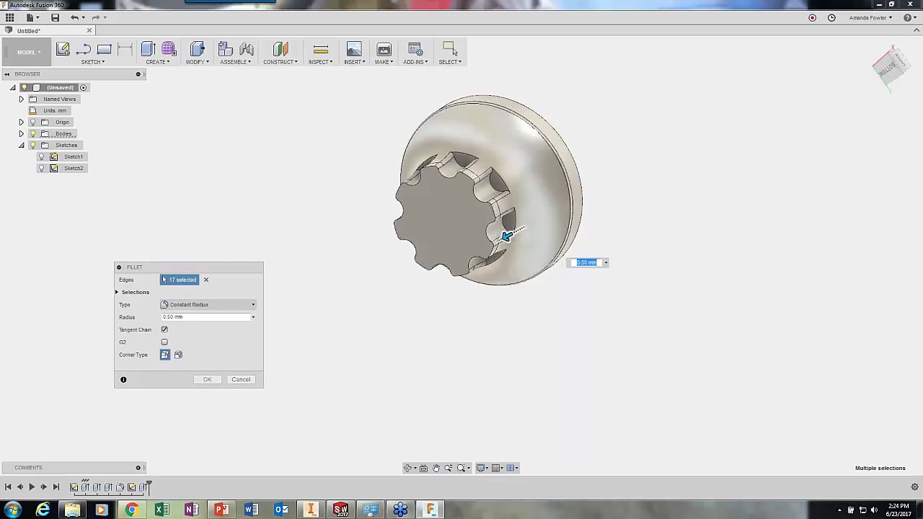
key("Tab")
key("Tab")
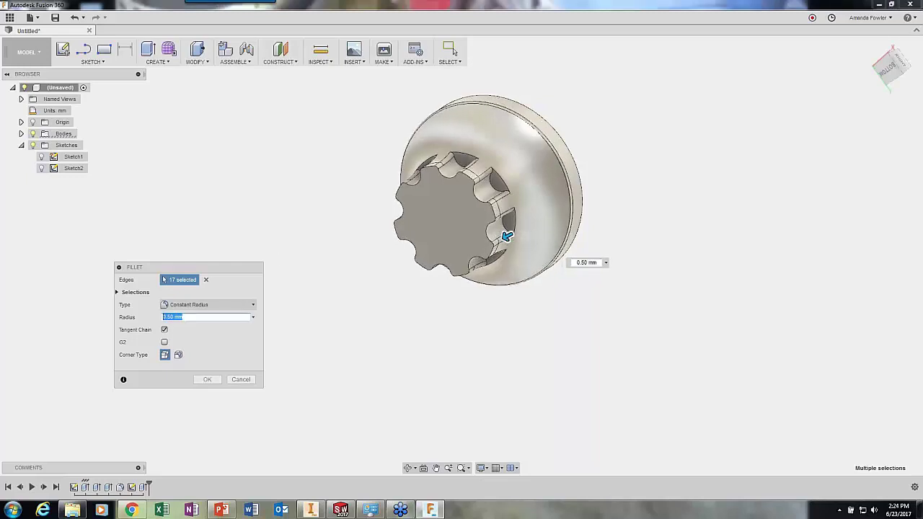
key("BackSpace")
type(".5mm")
key("Return")
middle_click_drag(353, 356, 416, 251, "shift")
key("F6")
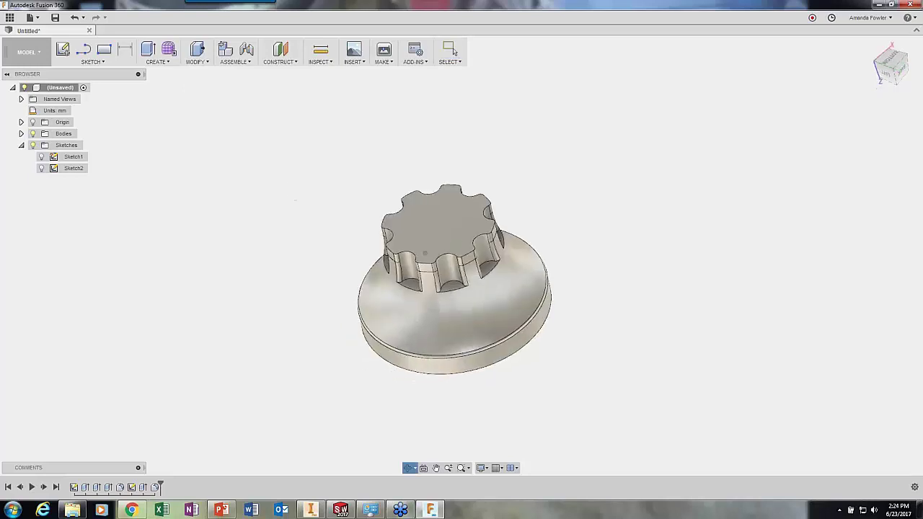
- Chamfer the outer edge of the knob's top face with a distance of 25
left_click(209, 63)
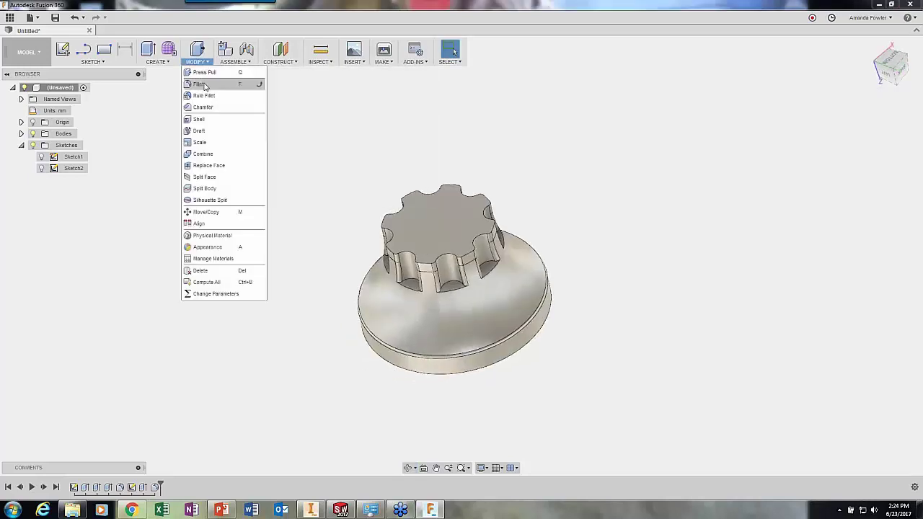
left_click(202, 107)
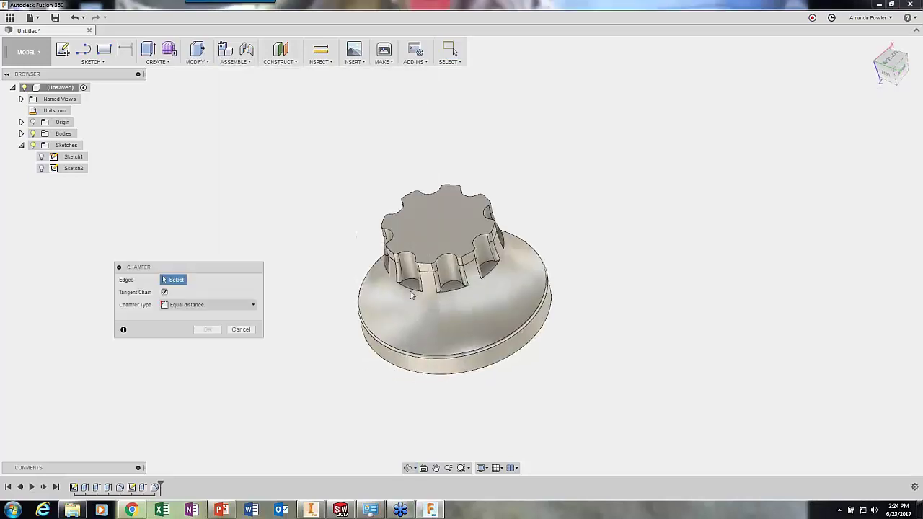
left_click(404, 249)
key("Tab")
key("BackSpace")
type("25")
key("Return")
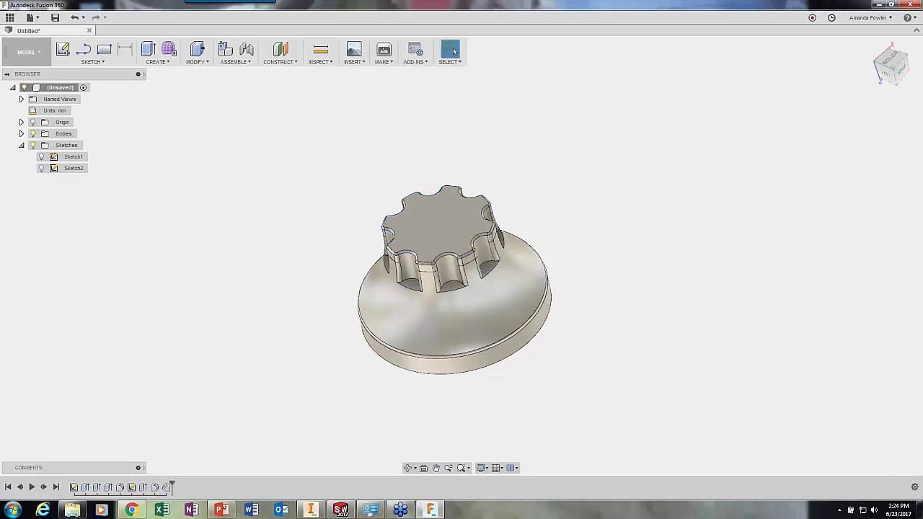
- Orbit around the finished knob from several sides, then show the Techday West project's designs
middle_click_drag(497, 288, 503, 318, "shift")
key("Escape")
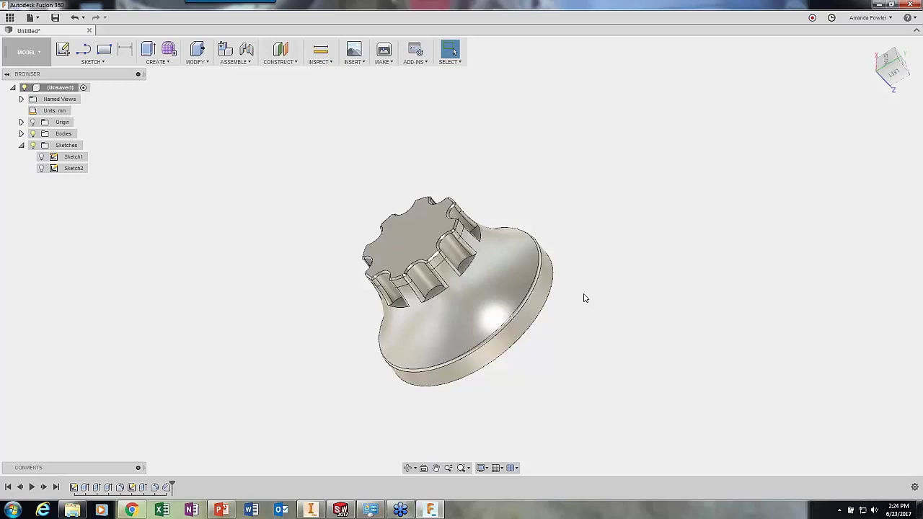
middle_click_drag(583, 291, 589, 266, "shift")
key("Escape")
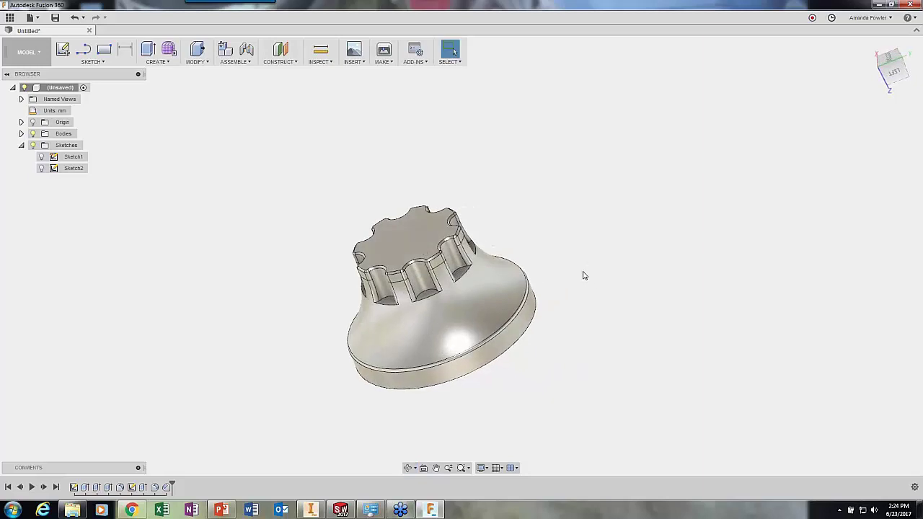
middle_click_drag(560, 267, 457, 196, "shift")
key("Escape")
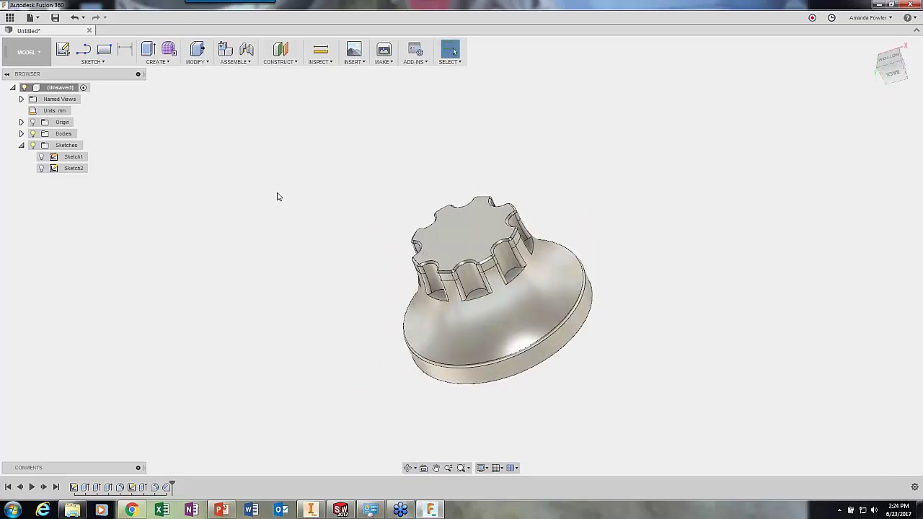
left_click(11, 16)
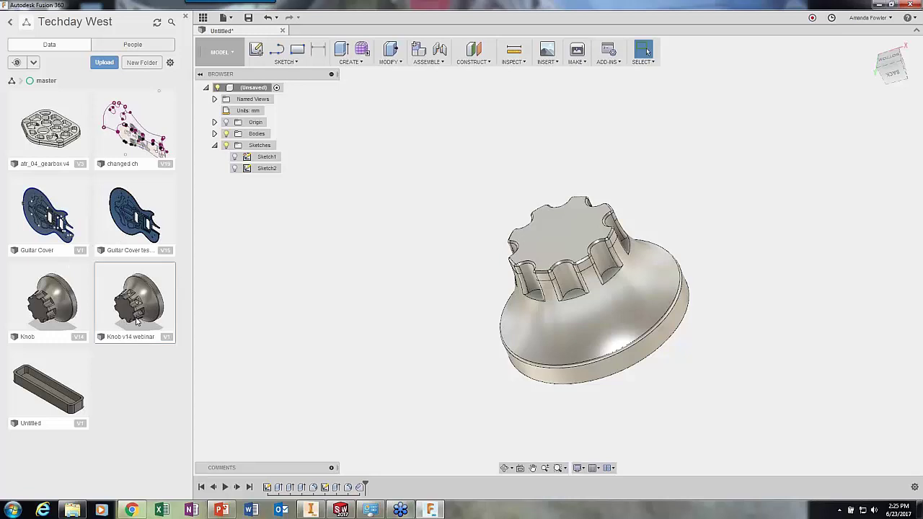
- Open the saved Knob v14 design and orbit it to a new angle
double_click(59, 312)
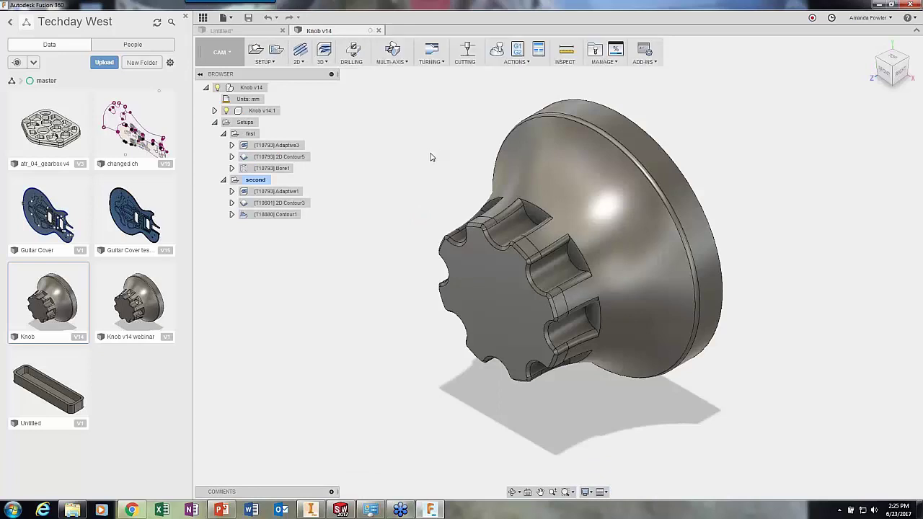
mouse_move(425, 152)
middle_mouse_down("shift")
mouse_move(431, 169)
mouse_move(437, 154)
middle_mouse_up("shift")
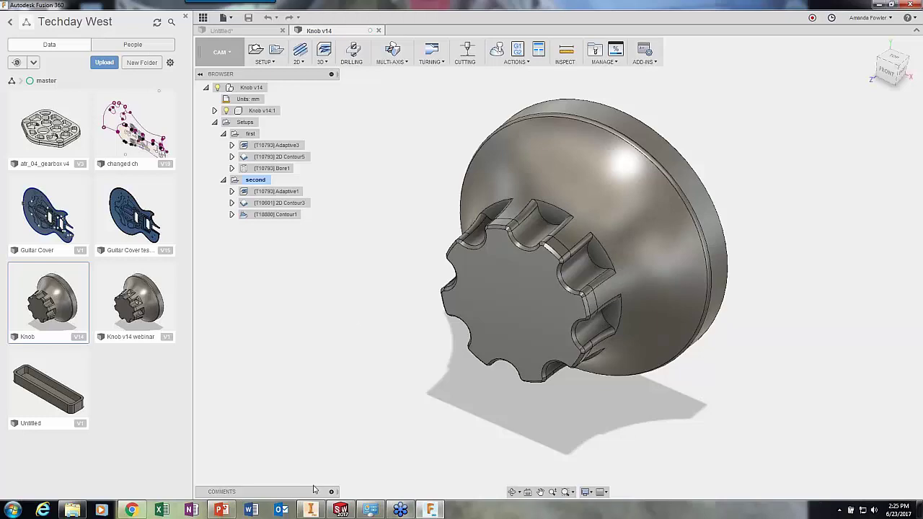
- Switch to the A360 projects page and open the Datron Art to Part project
left_click(131, 510)
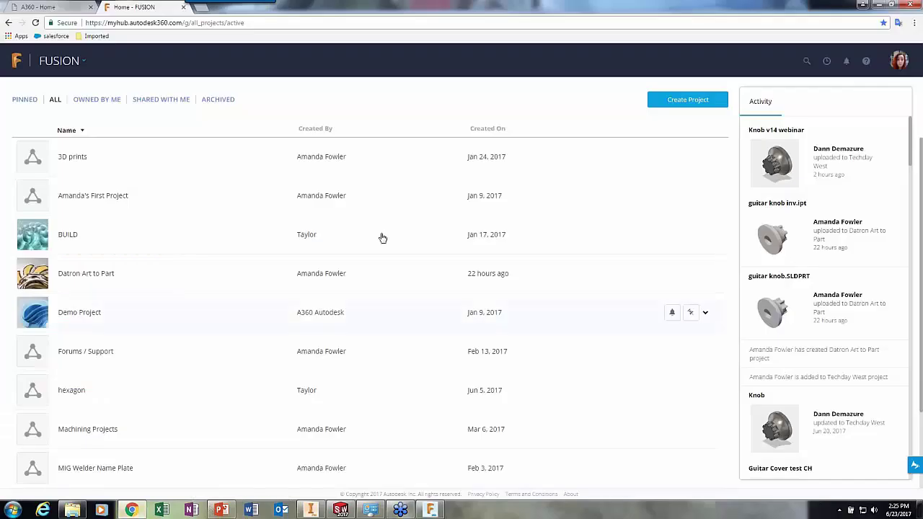
left_click(72, 280)
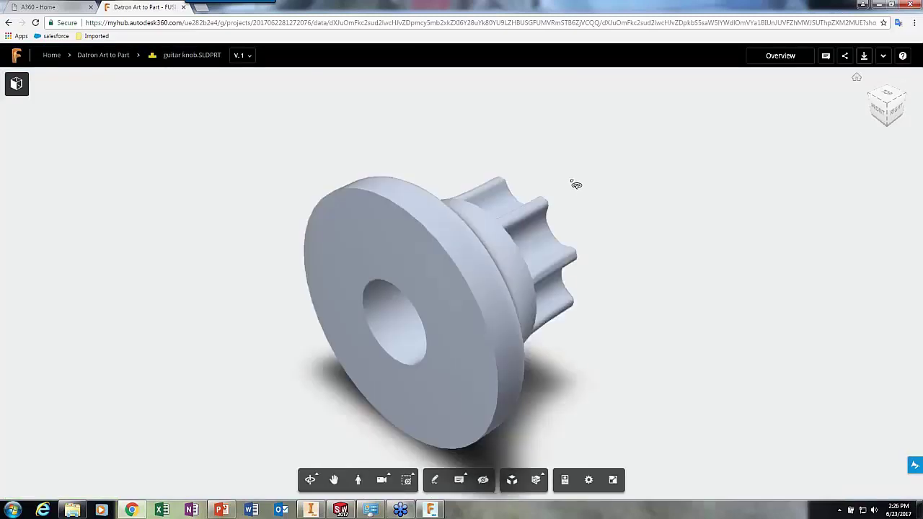
- Orbit the guitar knob round to its front view, then go back to the Datron Art to Part file list
left_click_drag(578, 183, 574, 256)
left_click_drag(665, 243, 479, 241)
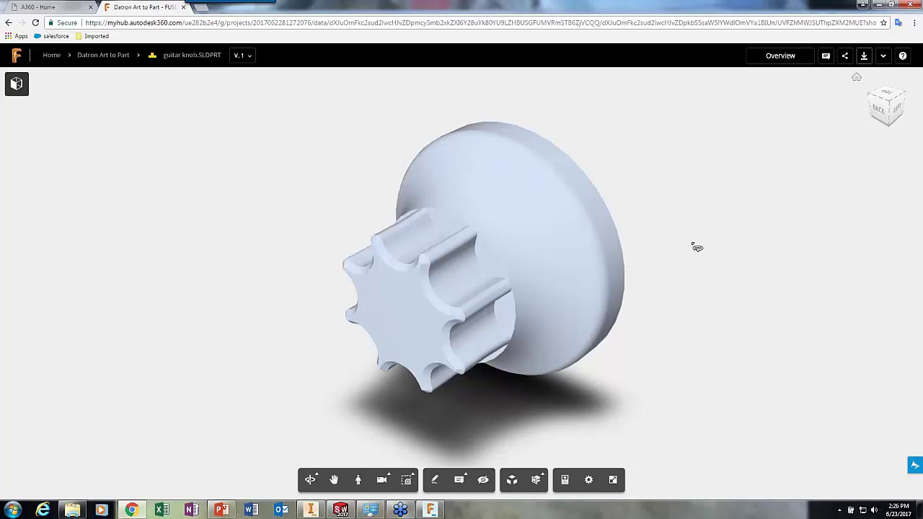
left_click_drag(701, 235, 307, 177)
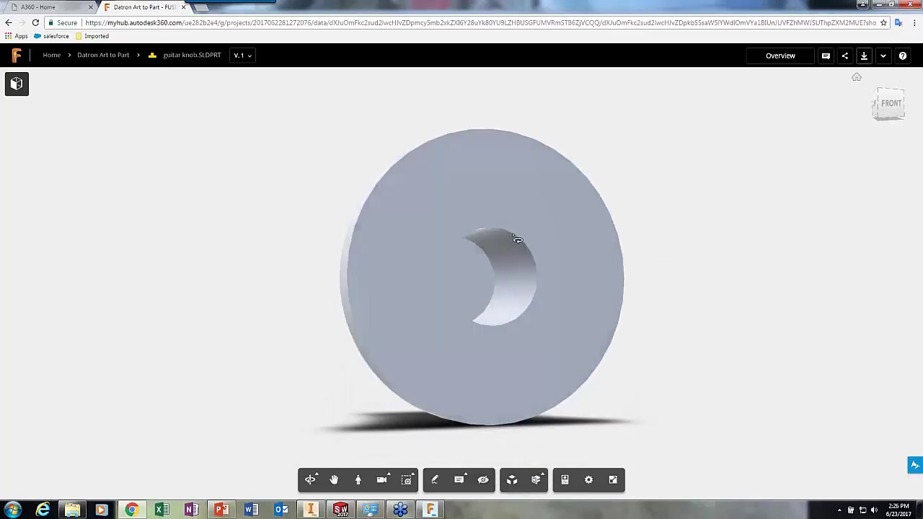
left_click_drag(672, 315, 694, 286)
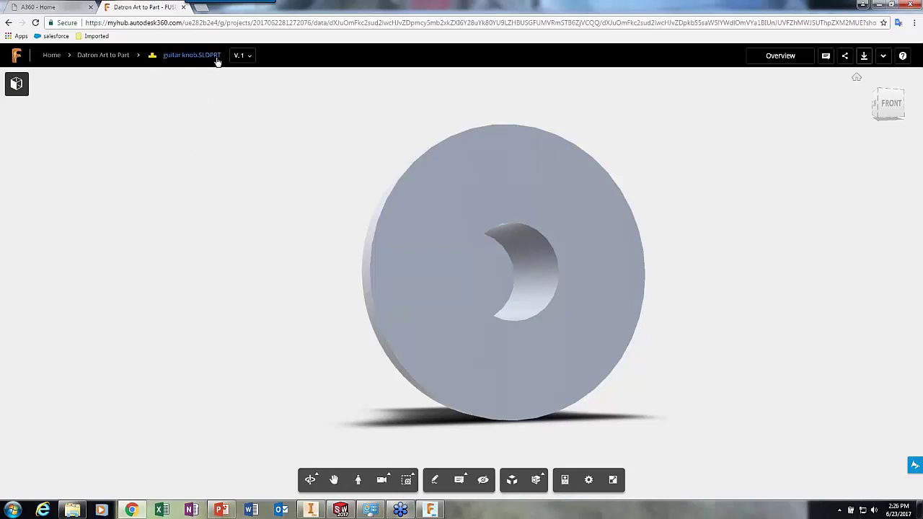
left_click(120, 57)
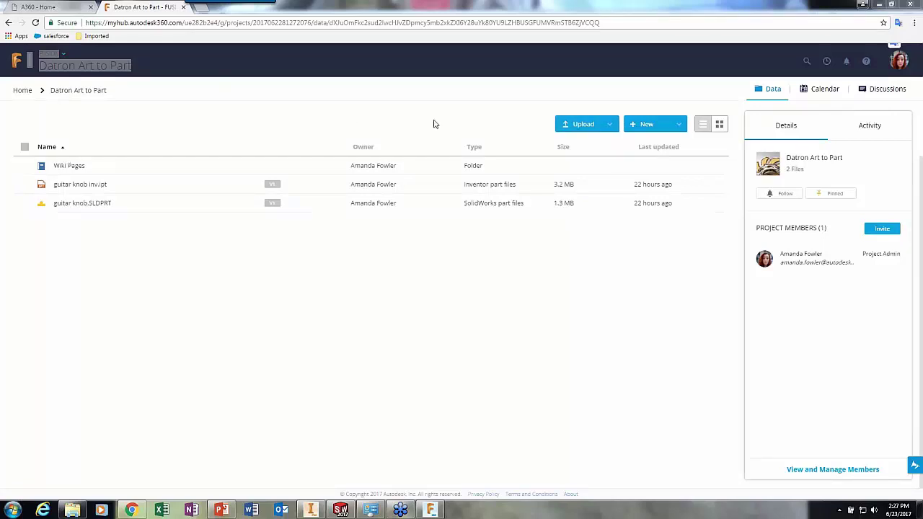
- Choose File from the Upload options to bring up the Open dialog
left_click(611, 126)
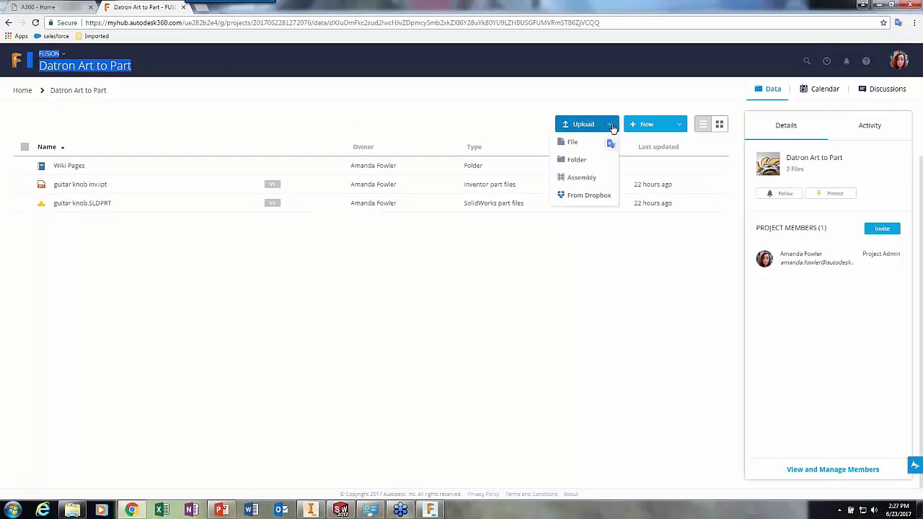
left_click(595, 144)
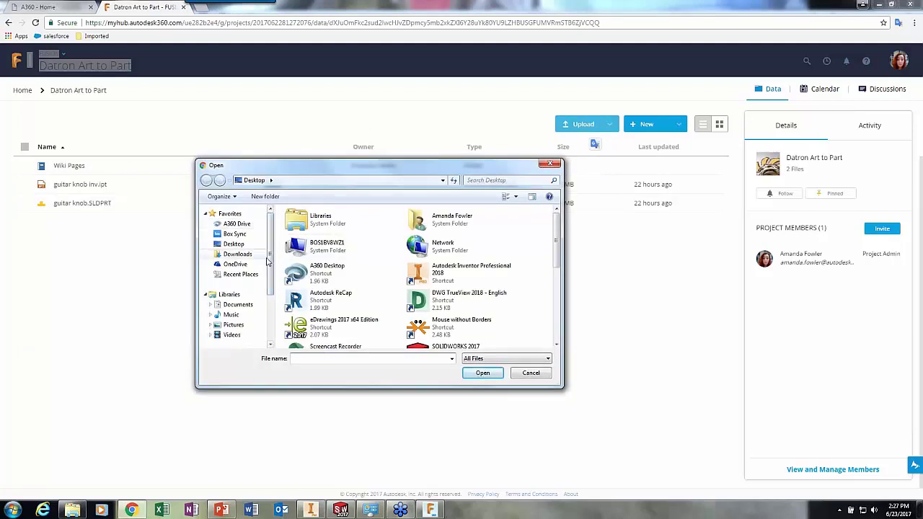
- Browse to the Downloads folder and show its files in details view
scroll(268, 259, "down", 3)
scroll(268, 258, "up", 3)
left_click(238, 255)
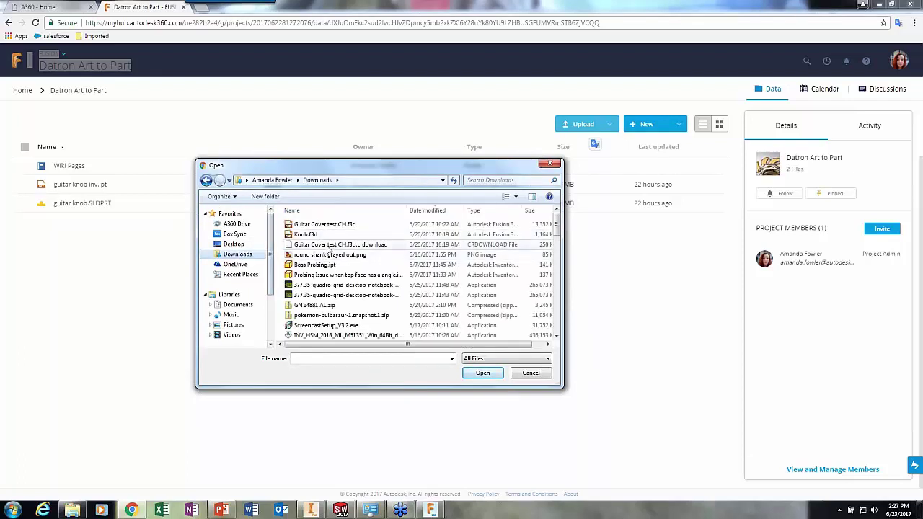
left_click(515, 198)
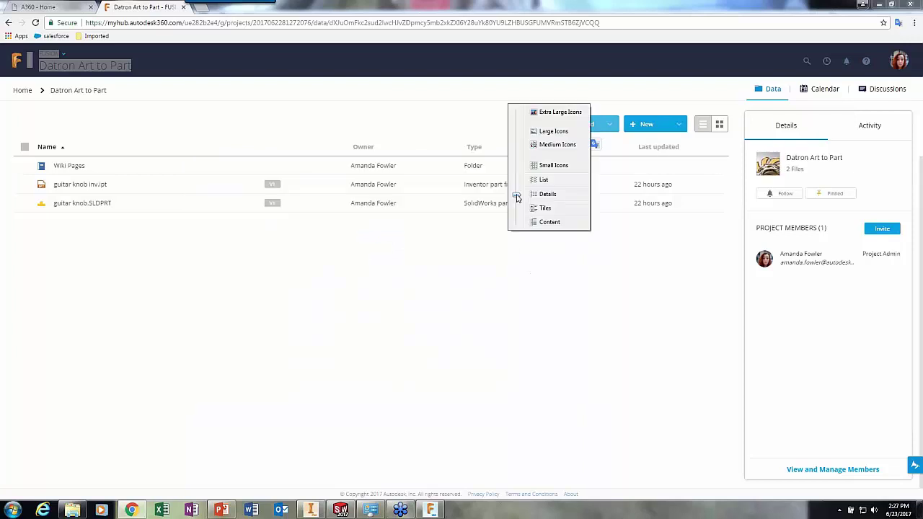
left_click(517, 197)
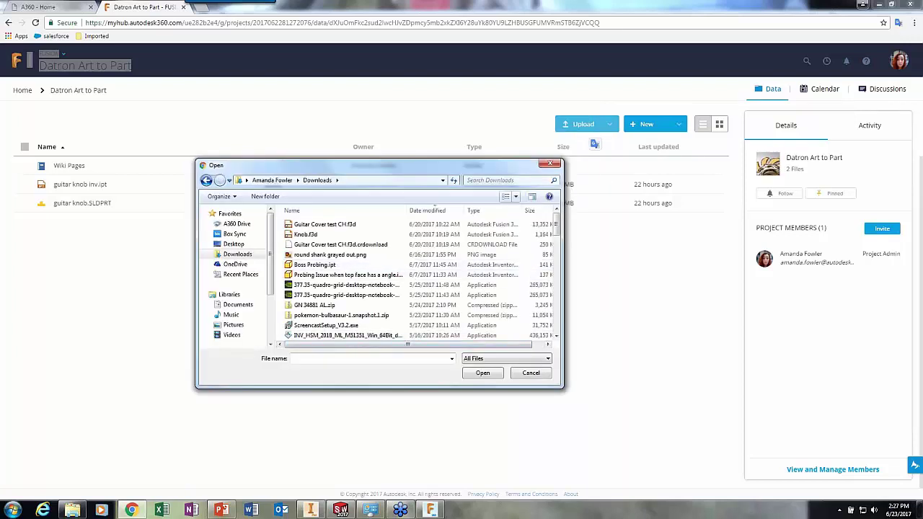
- Filter to SOLIDWORKS Part Document files and upload 2560_NPT.SLDPRT
left_click(518, 211)
scroll(640, 286, "down", 2)
left_click(521, 344)
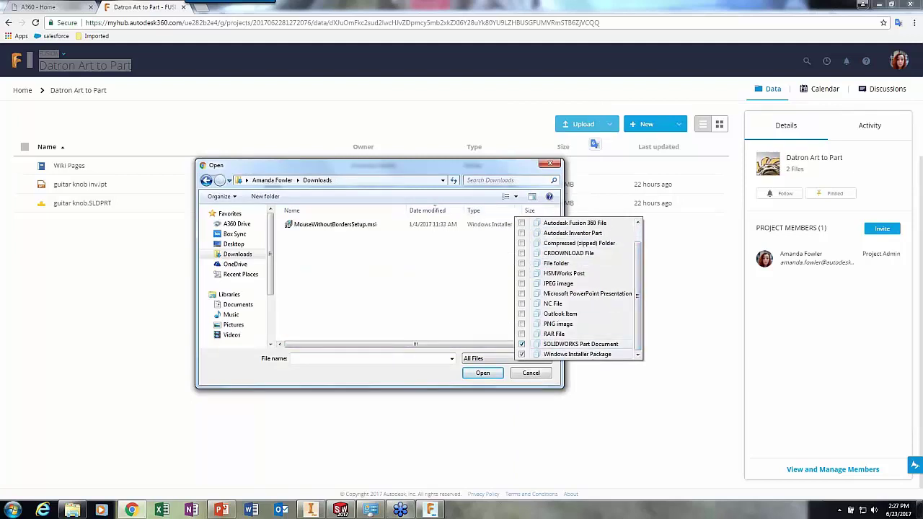
left_click(398, 293)
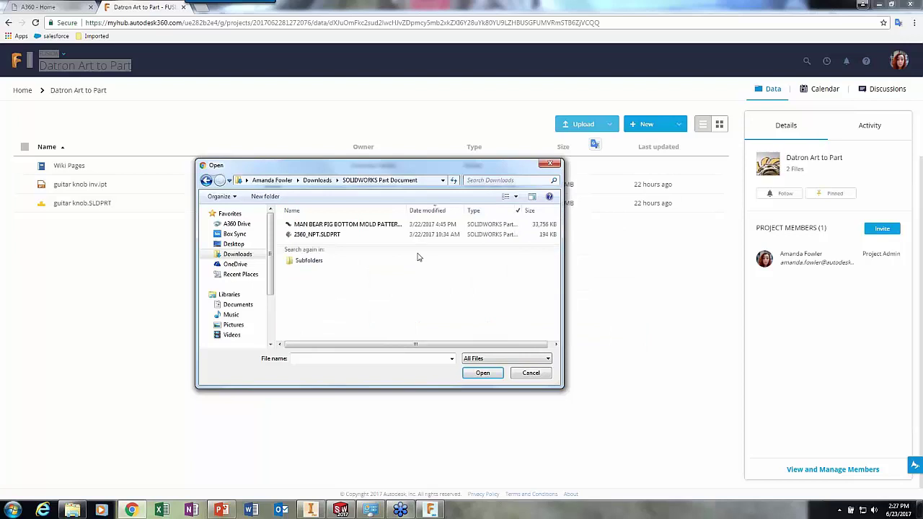
left_click(336, 238)
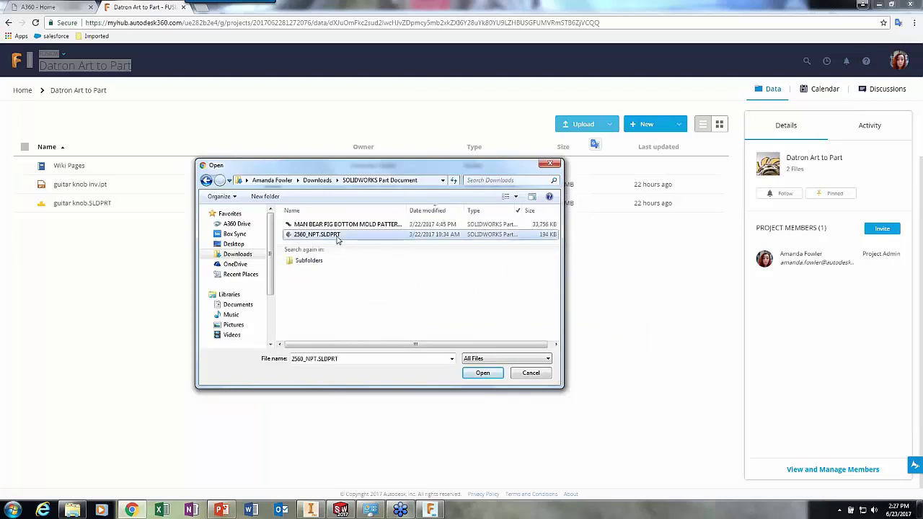
double_click(337, 239)
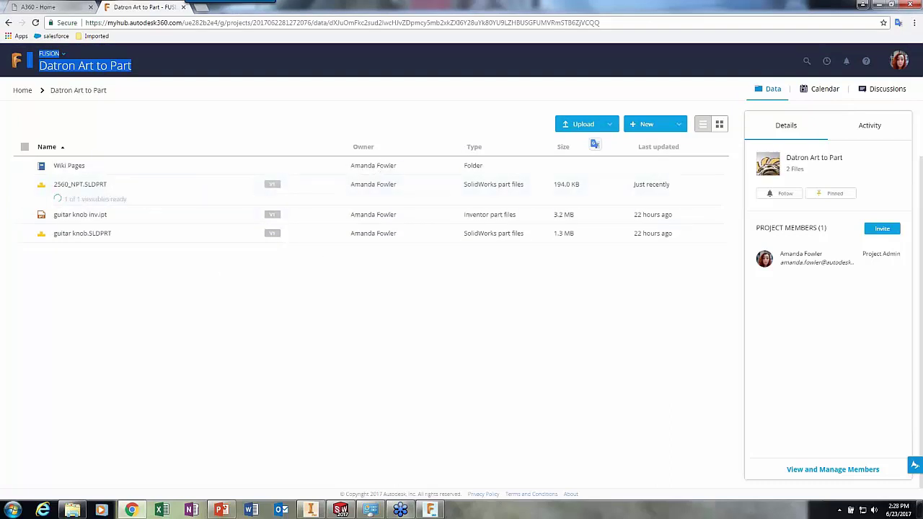
left_click(70, 186)
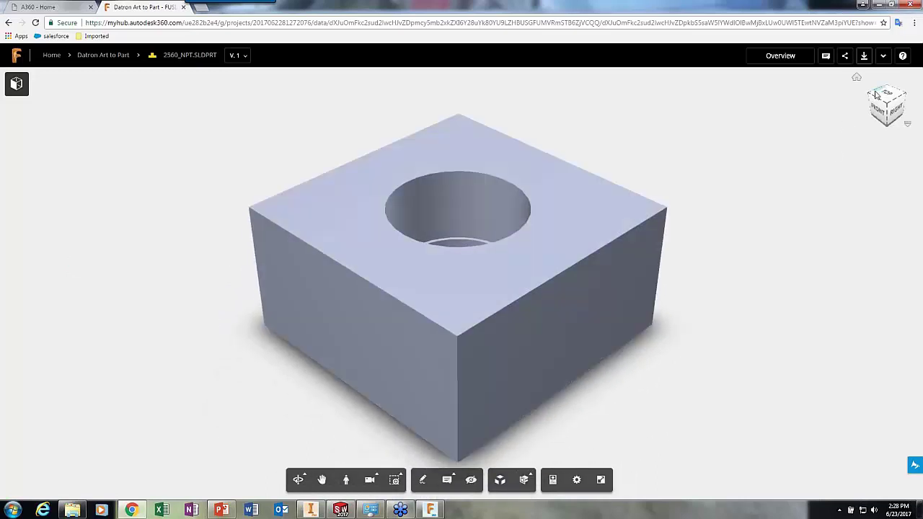
left_click_drag(875, 107, 858, 181)
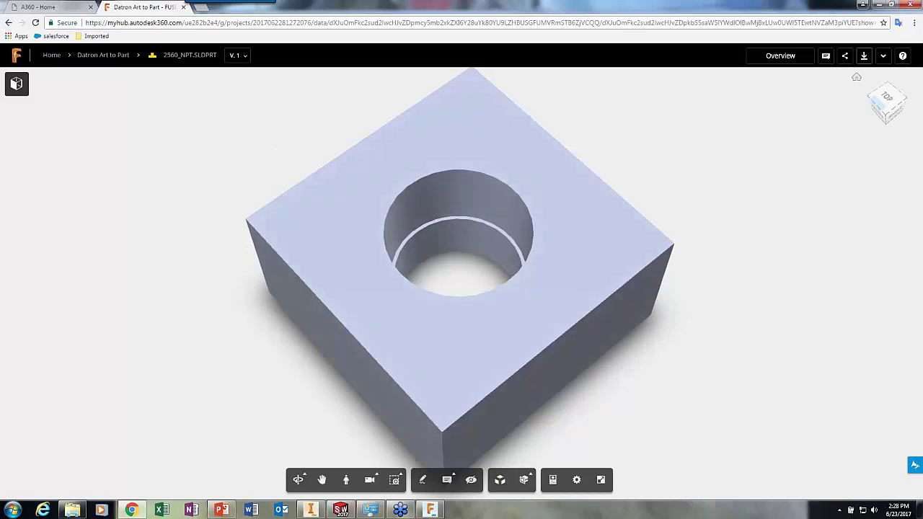
left_click(9, 23)
left_click(85, 55)
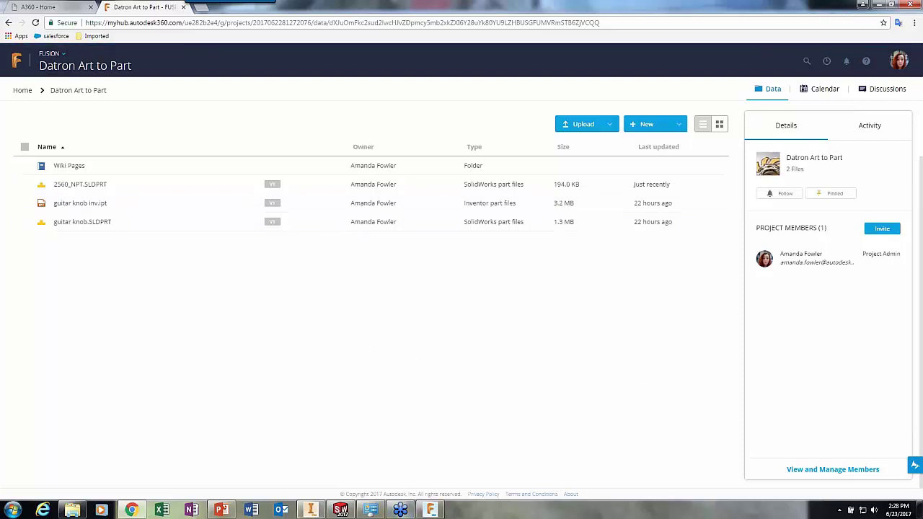
- Maximize Inventor, delete Adaptive3, 2D Contour5 and Bore1 from Setup1, then return to Fusion 360
left_click(314, 514)
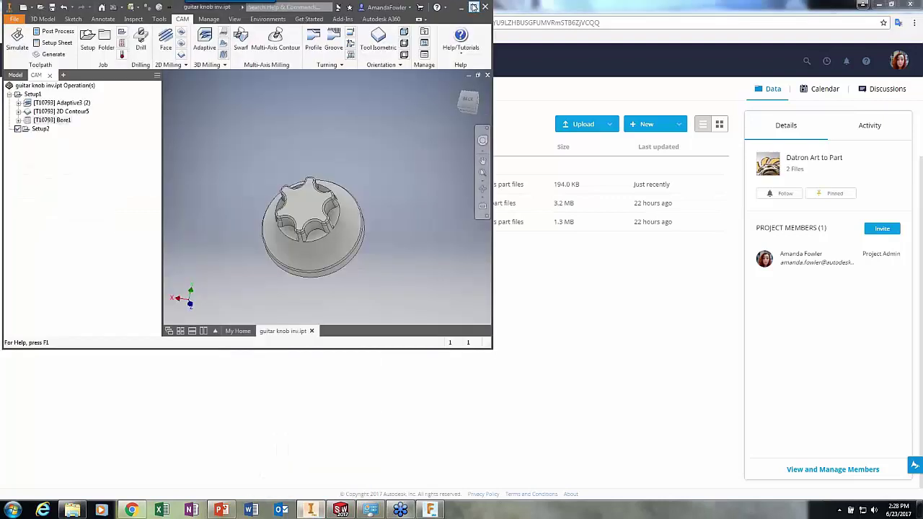
left_click(473, 6)
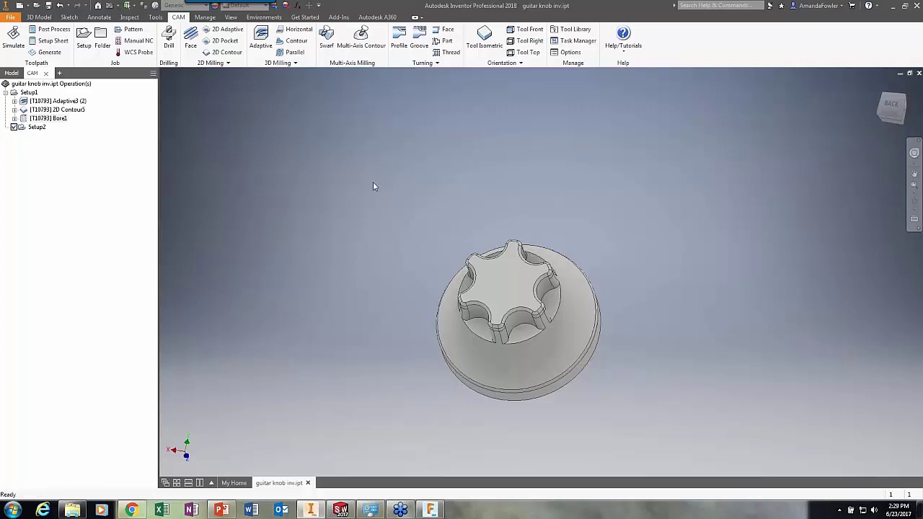
left_click(69, 118)
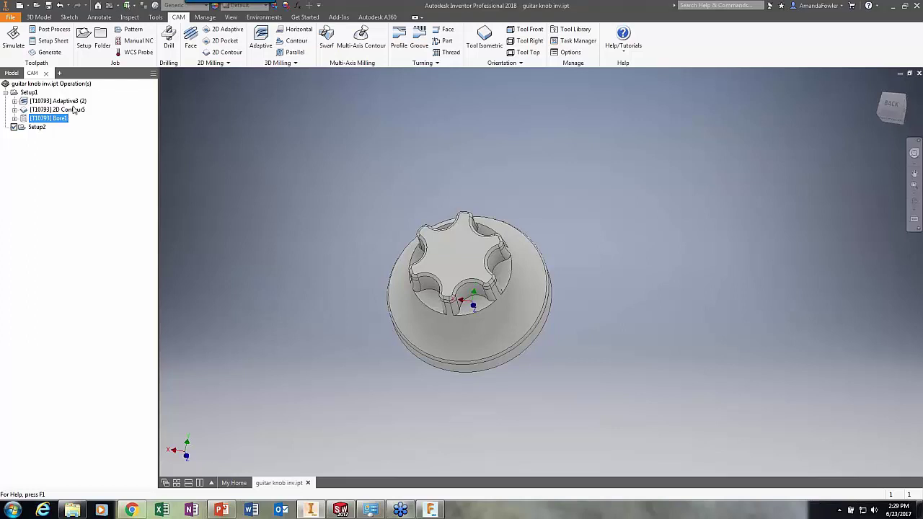
left_click(70, 101, "shift")
key("Delete")
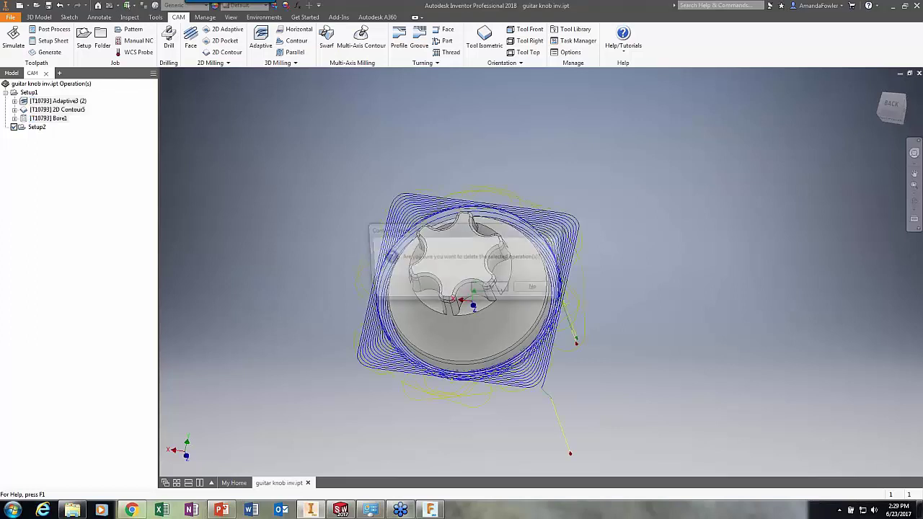
left_click(490, 288)
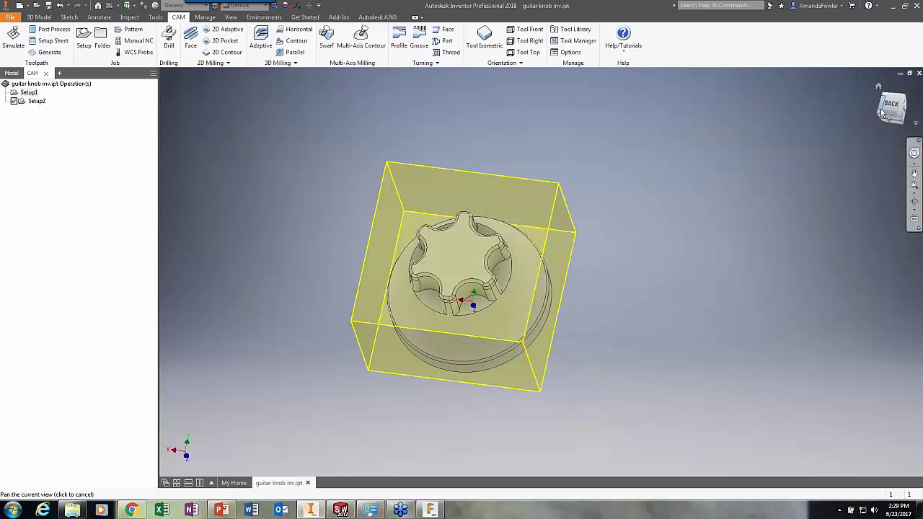
left_click_drag(893, 109, 832, 147)
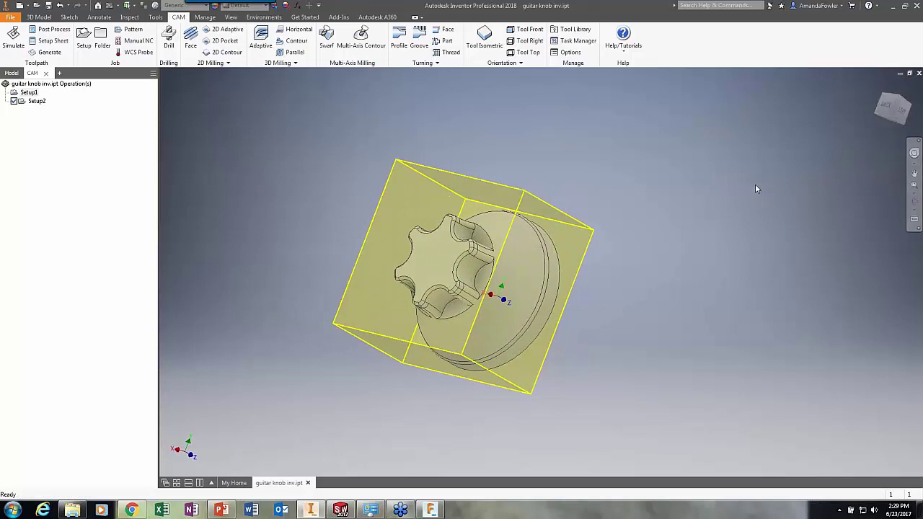
left_click(431, 510)
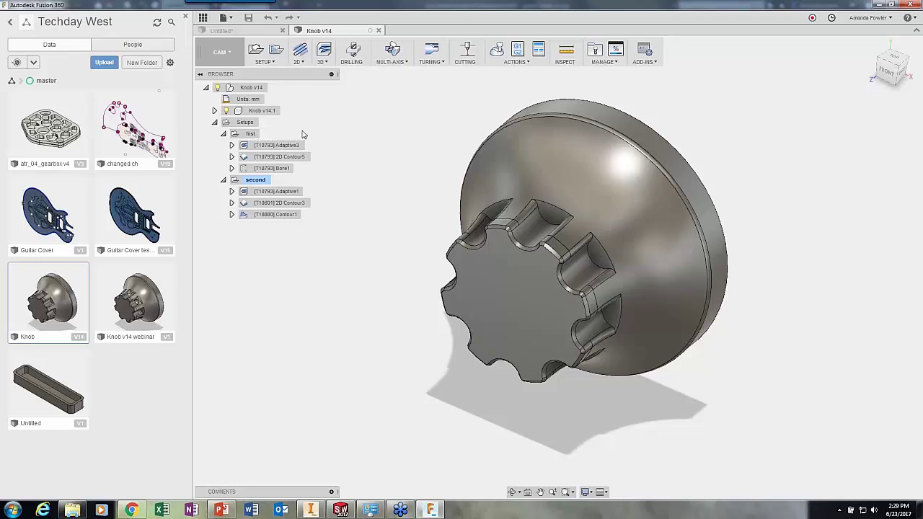
- Store Adaptive3 through Bore1 under 'first' as the template GuitarKnobDemo setup1
left_click(266, 147)
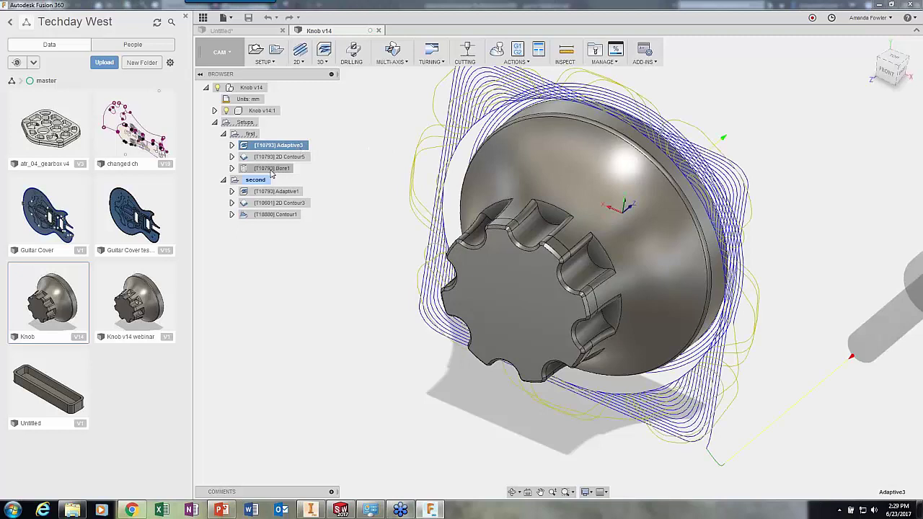
left_click(272, 168, "shift")
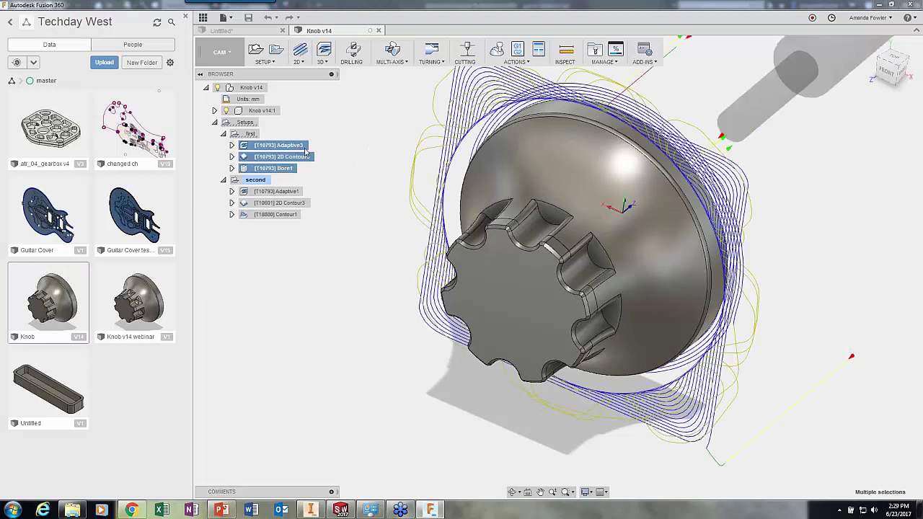
right_click(306, 155)
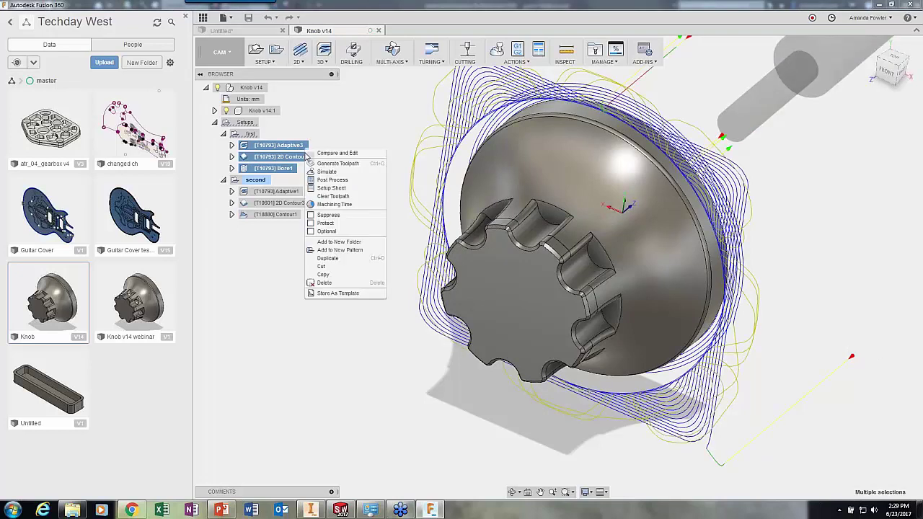
left_click(330, 294)
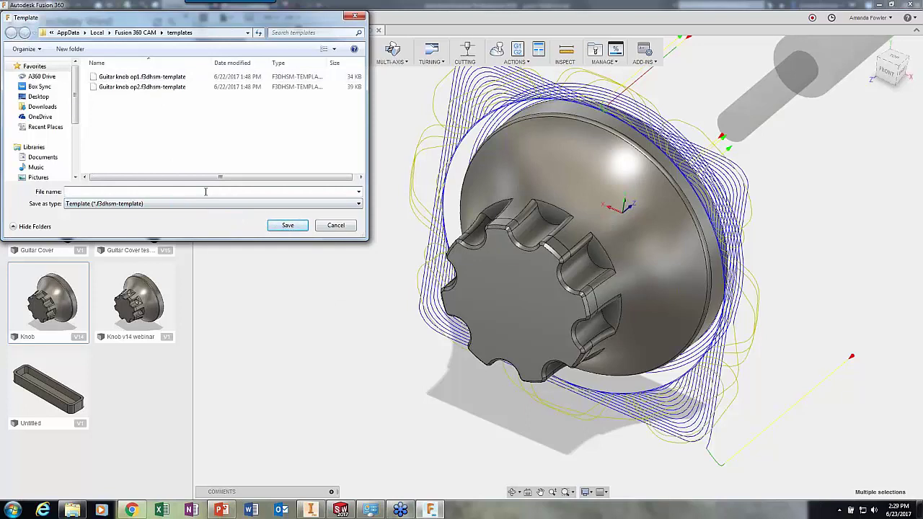
type("Guitar")
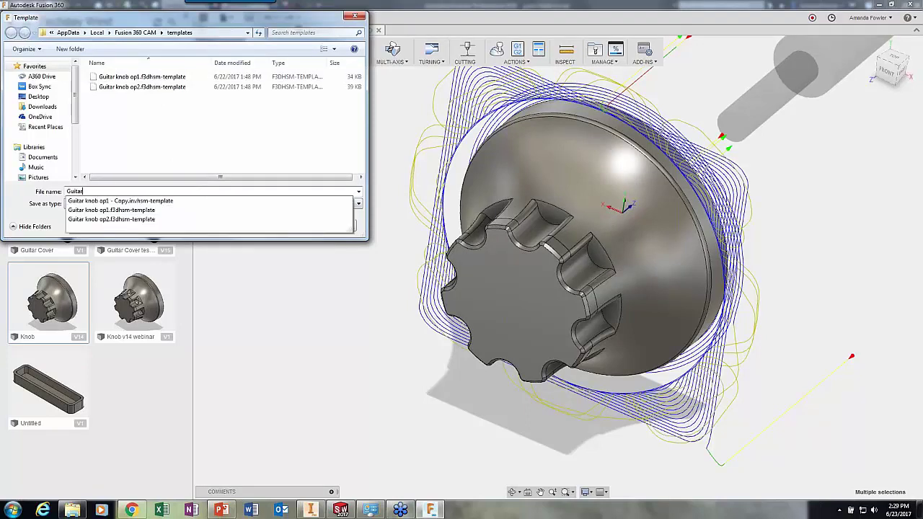
type("KnobDemo setup1")
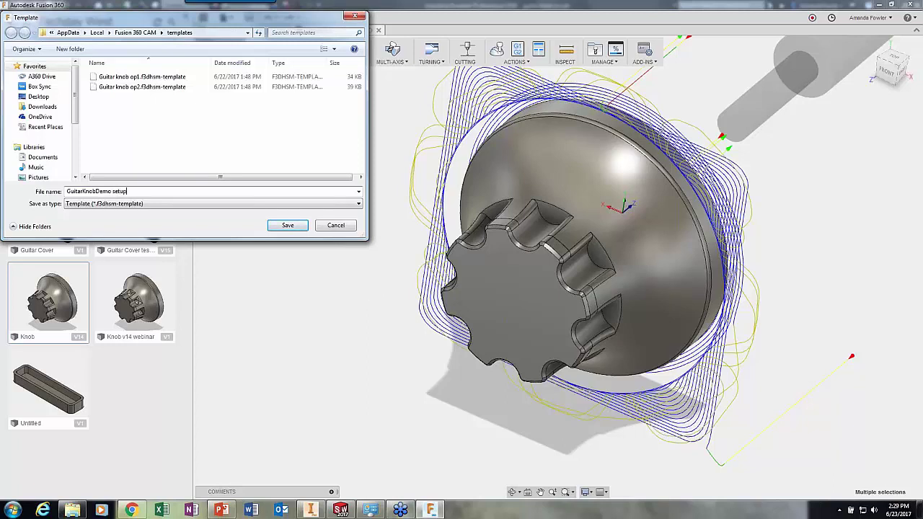
left_click(301, 228)
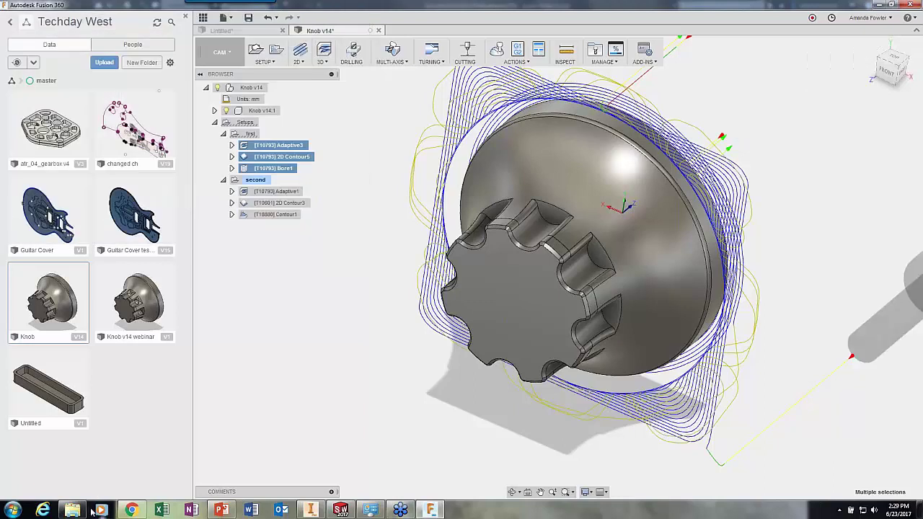
- In the CAM templates folder, select and edit the GuitarKnobDemo setup1 template file name
left_click(72, 510)
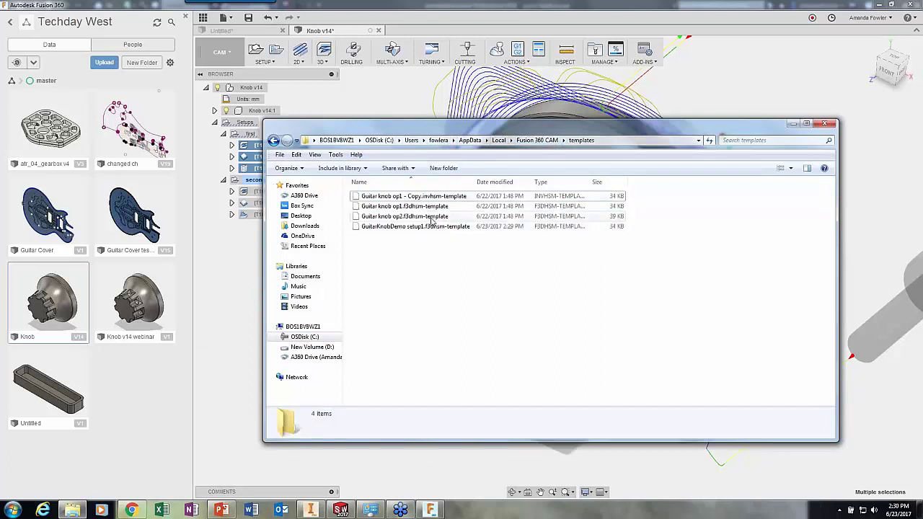
left_click(434, 227)
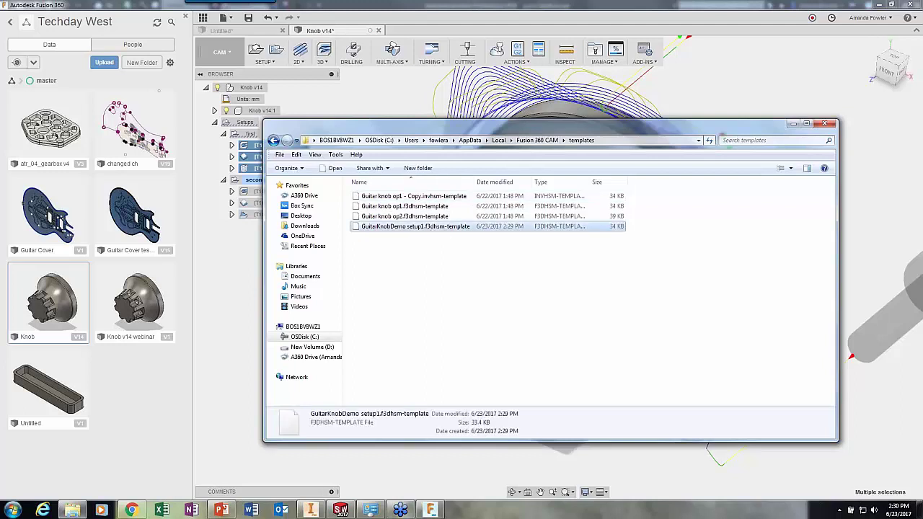
left_click(453, 227)
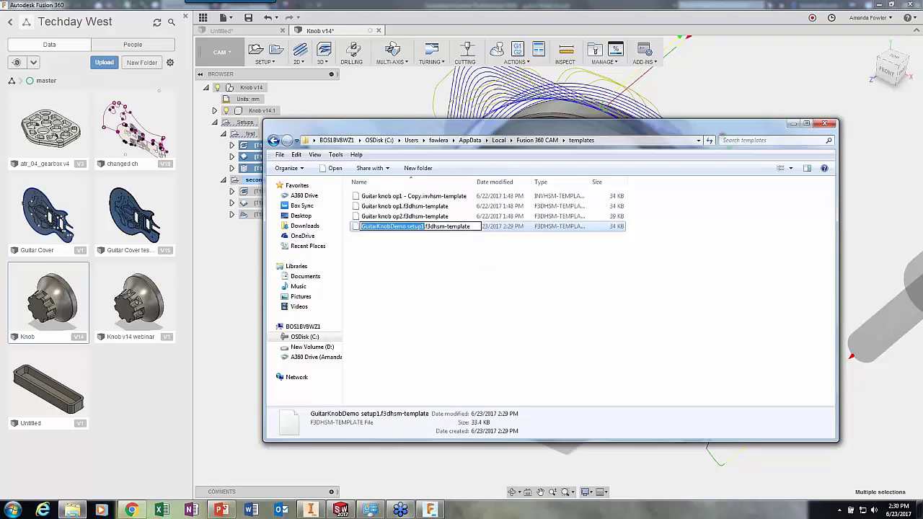
left_click(446, 227)
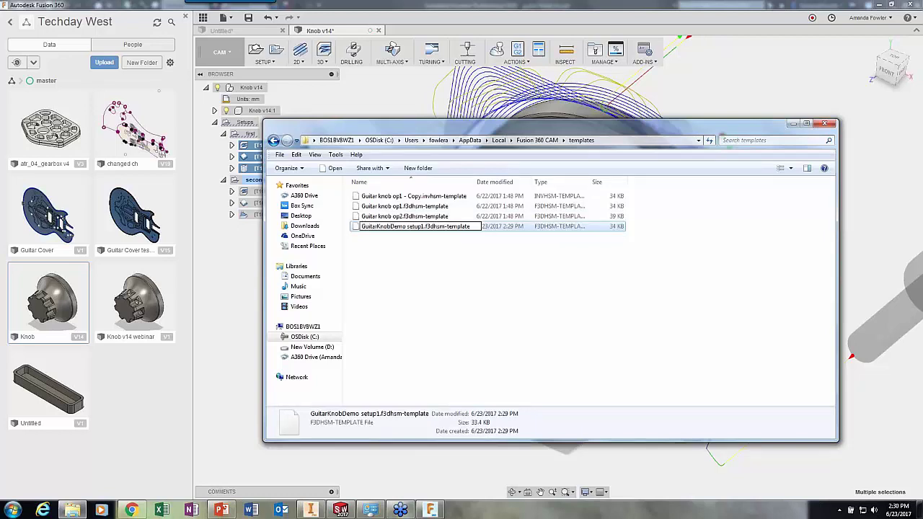
key("Return")
- Copy and paste the GuitarKnobDemo setup1 template to create a duplicate
left_click(454, 266)
right_click(445, 229)
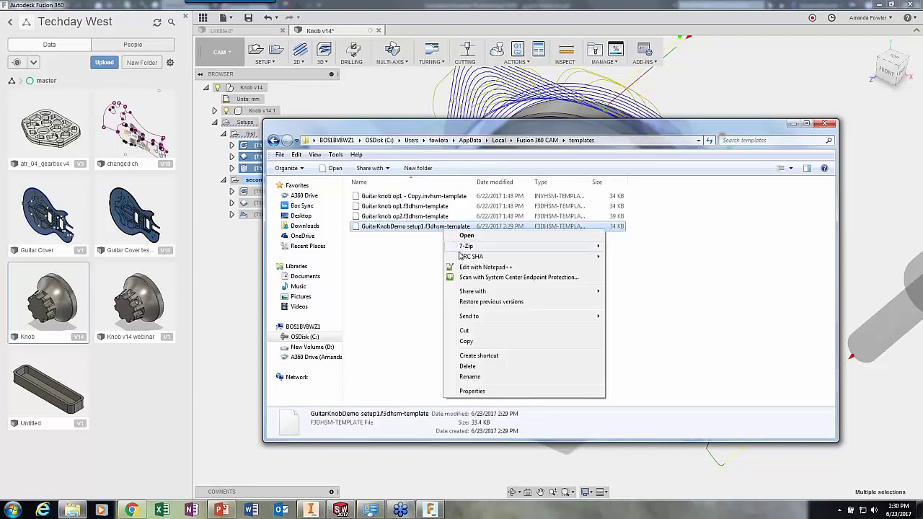
left_click(466, 341)
right_click(466, 306)
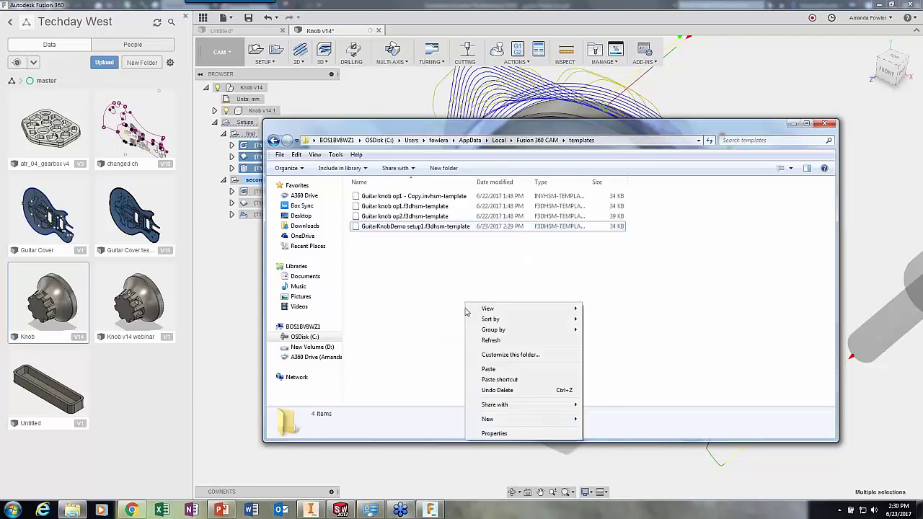
left_click(489, 369)
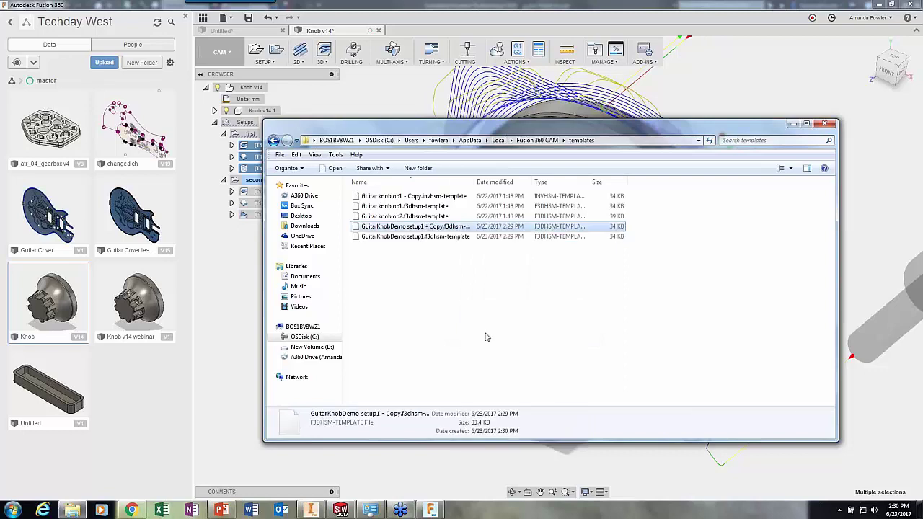
- Change the copy's extension to .invhsm-template, making GuitarKnobDemo setup1 - Copy.invhsm-template
left_click(464, 262)
left_click(453, 228)
left_click(452, 227)
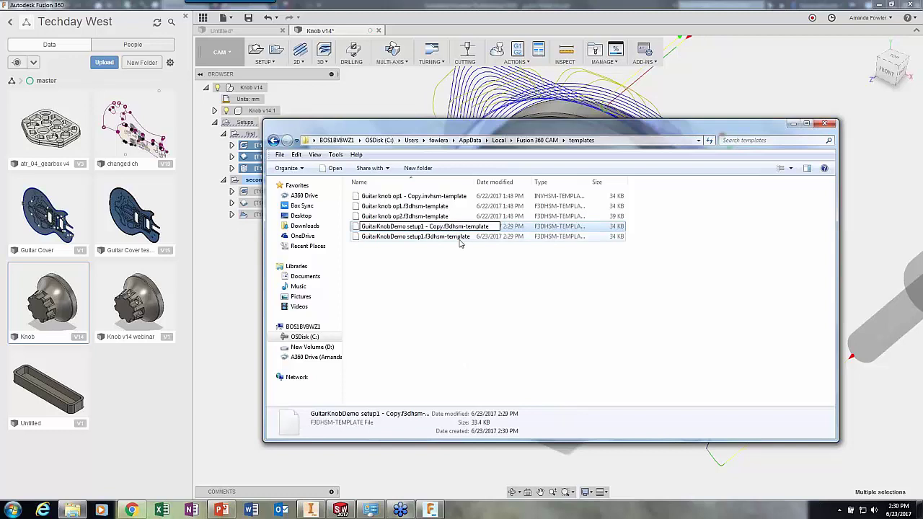
key("BackSpace")
key("BackSpace")
type("inv")
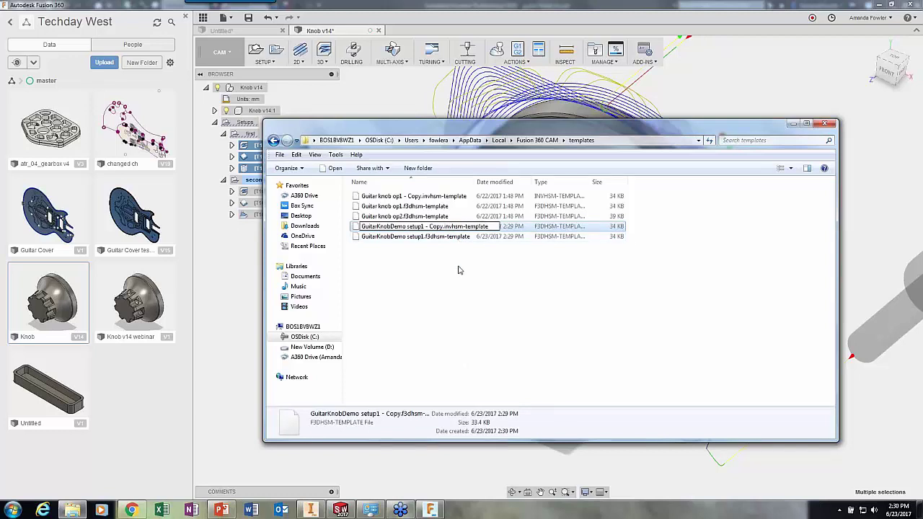
left_click(457, 267)
left_click(502, 260)
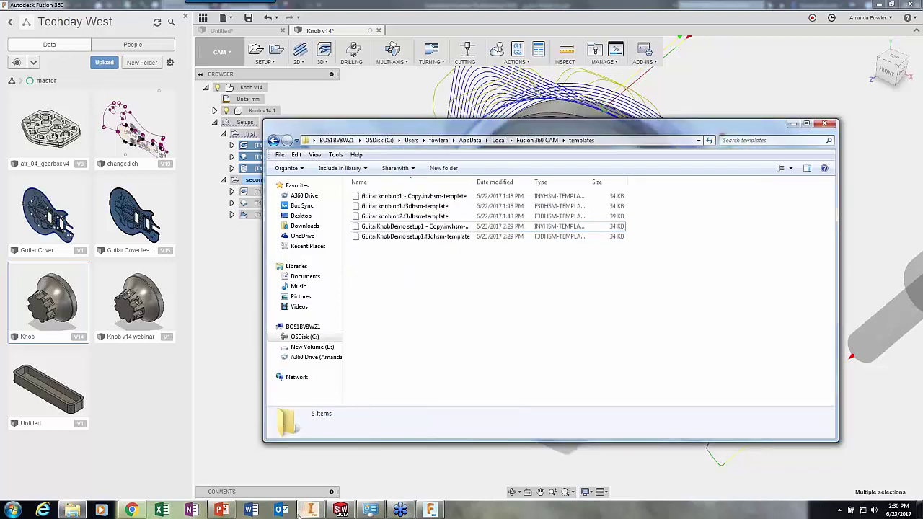
- Fill Setup1 from the GuitarKnobDemo setup1 - Copy template, adding Adaptive3, 2D Contour and Bore1
left_click(307, 474)
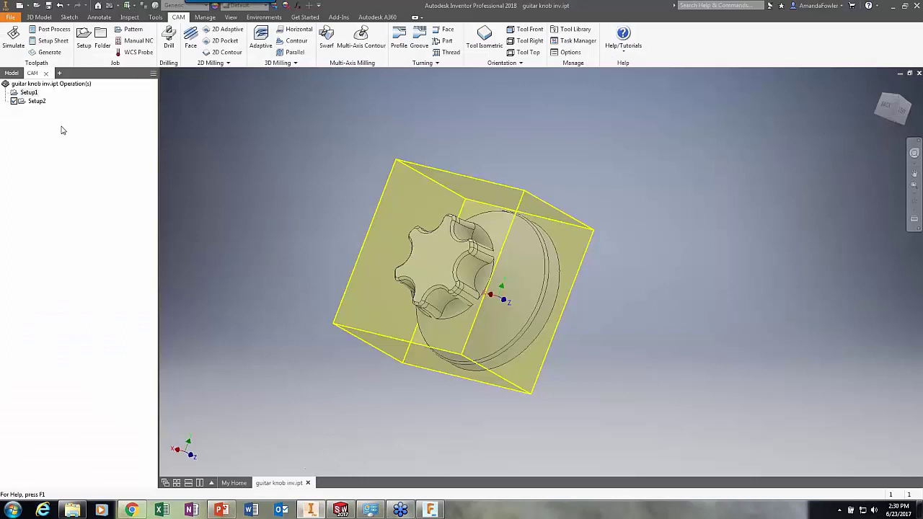
right_click(32, 93)
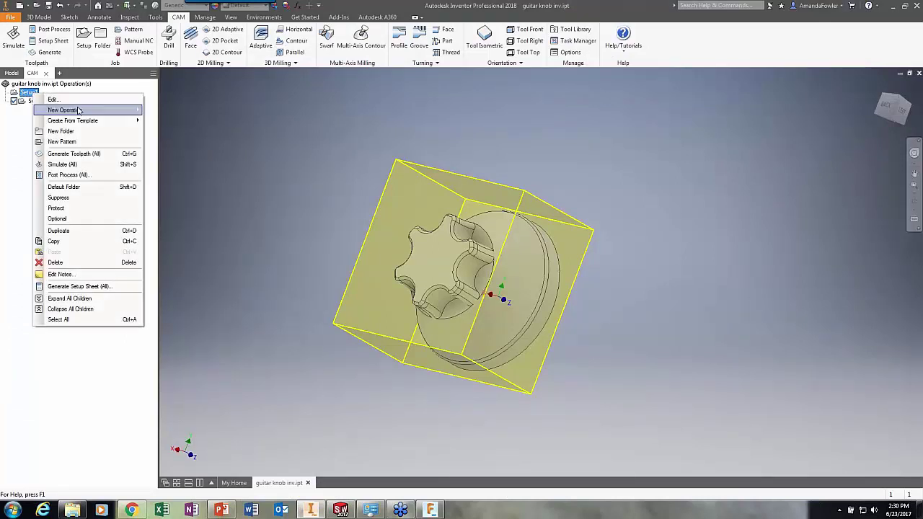
mouse_move(80, 120)
left_click(185, 152)
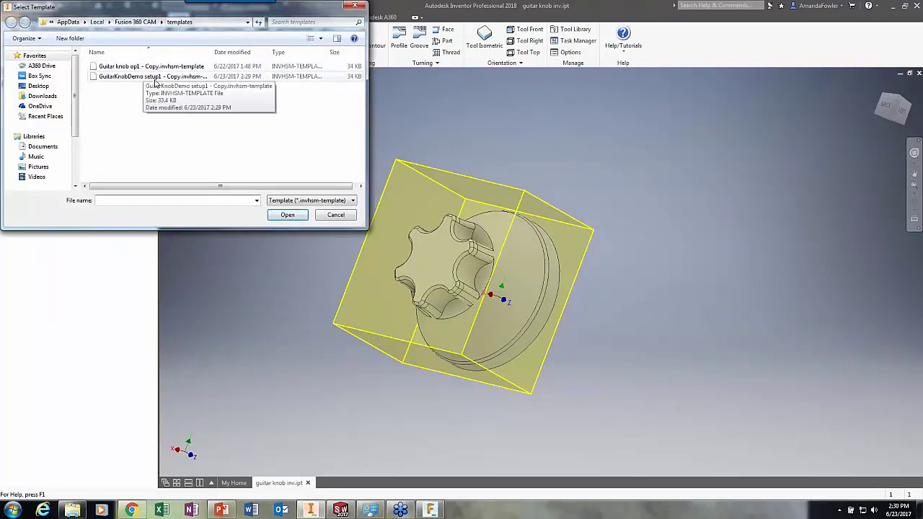
left_click(140, 76)
left_click(287, 215)
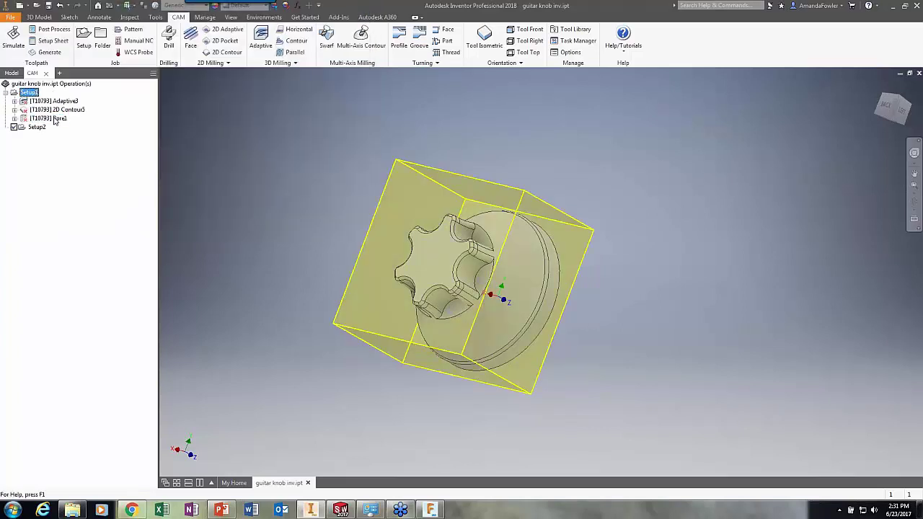
- Set Adaptive3's bottom height to the knob's front face and accept the edit
right_click(45, 105)
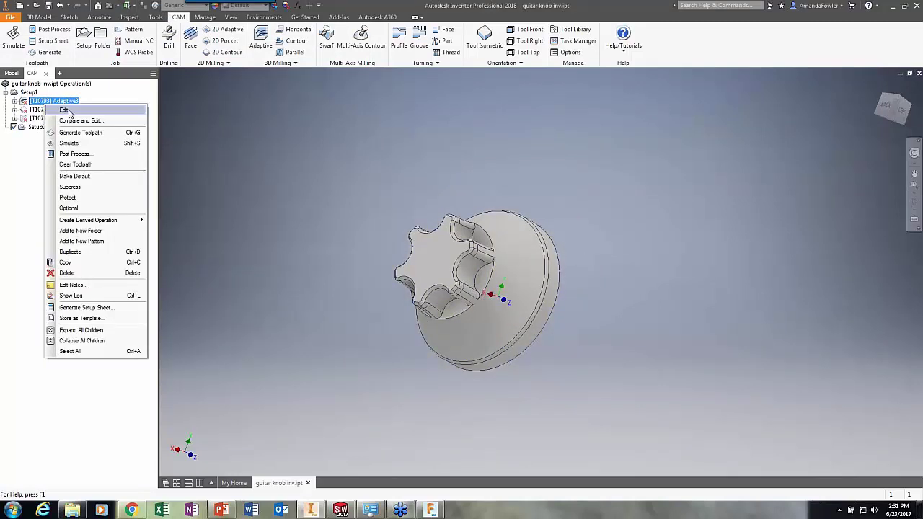
left_click(65, 111)
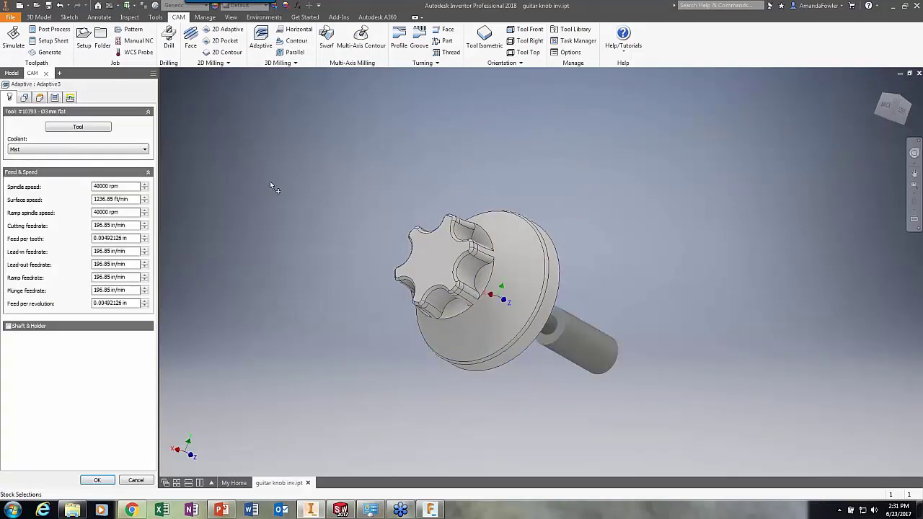
left_click(39, 97)
middle_click_drag(395, 256, 451, 204)
left_click(895, 110)
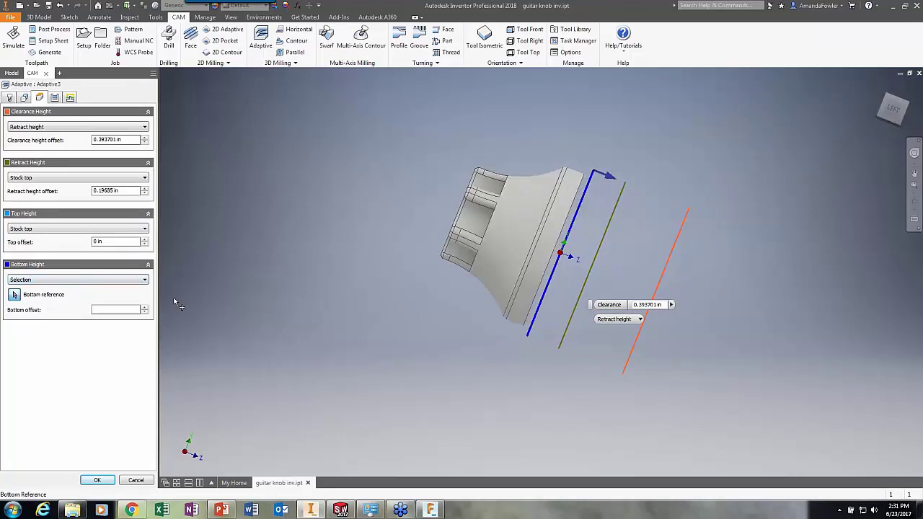
left_click(14, 295)
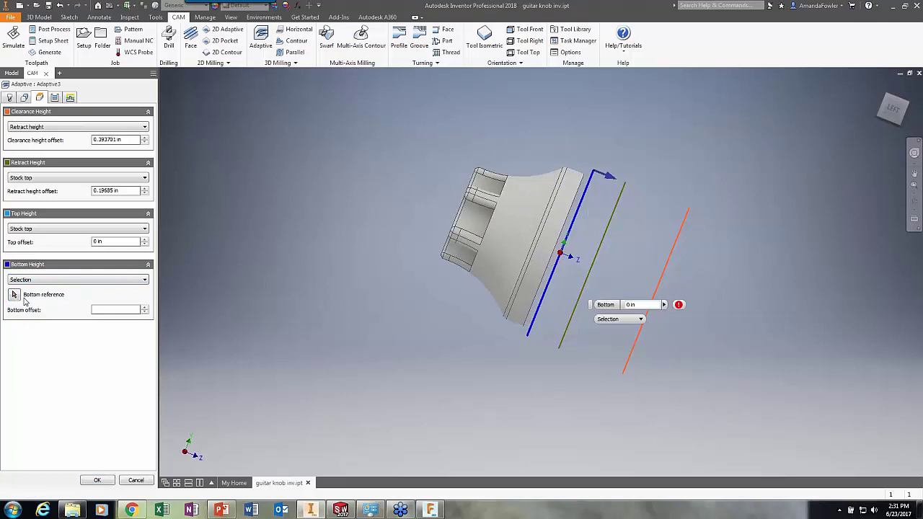
left_click(534, 256)
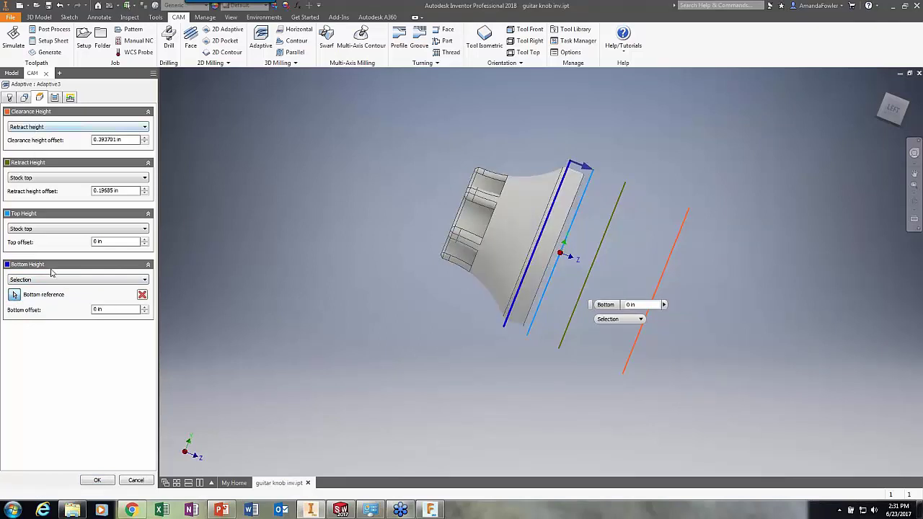
left_click(99, 480)
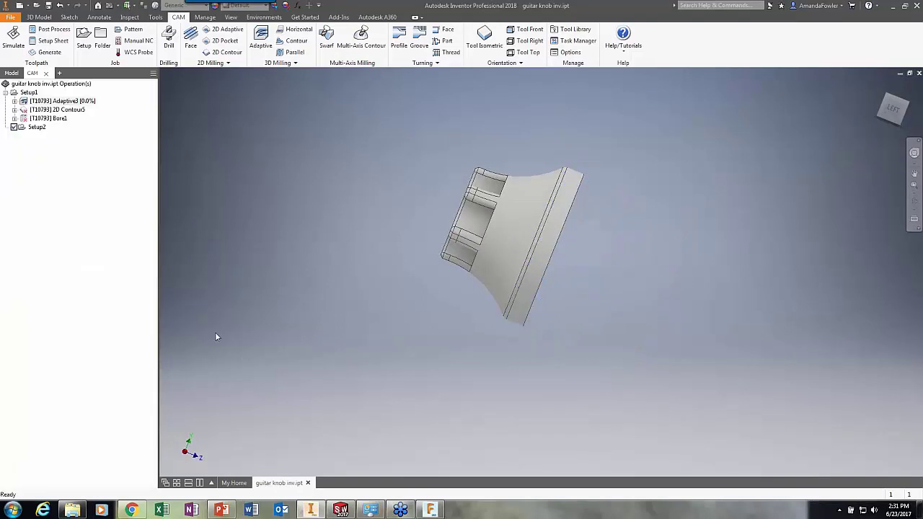
- Set 2D Contour5's bottom height to a picked edge on the knob
left_click(76, 111)
right_click(76, 110)
left_click(101, 119)
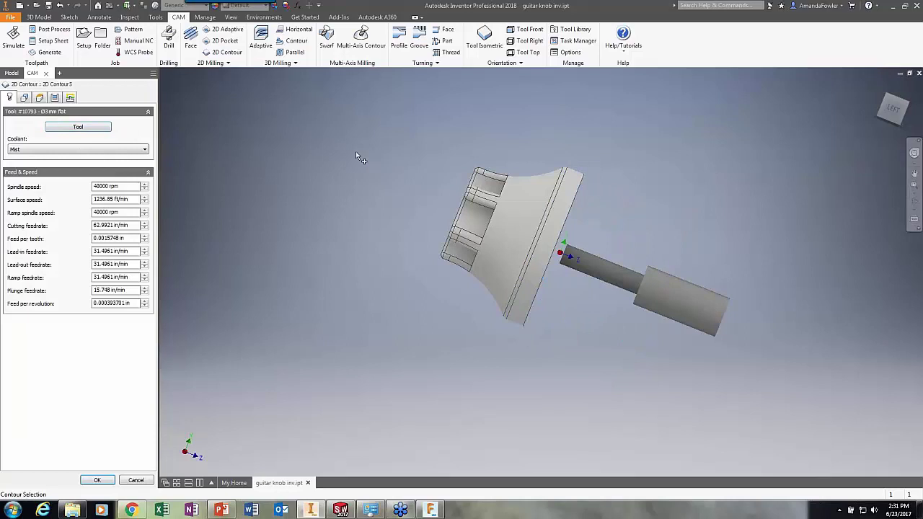
left_click(23, 98)
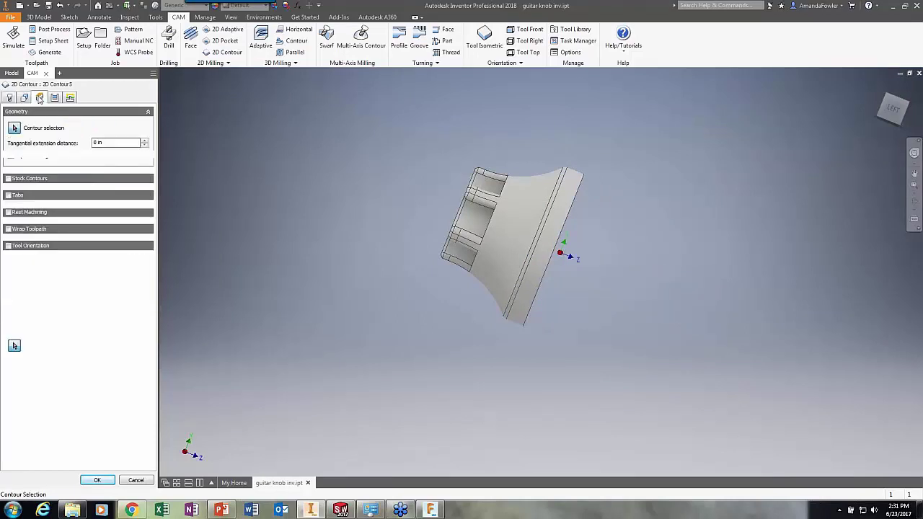
left_click(39, 97)
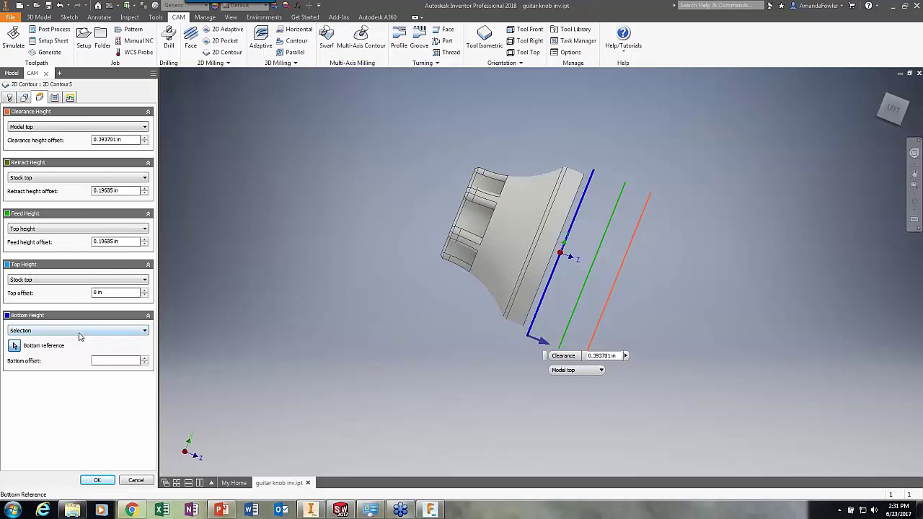
left_click(535, 244)
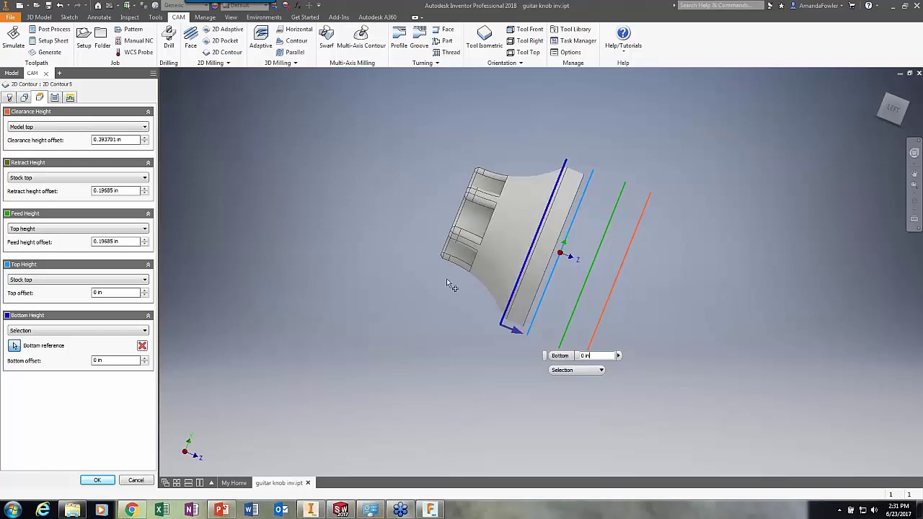
- Clear the no-contour warning, pick the knob's long outer edge as contour, and accept
left_click(96, 481)
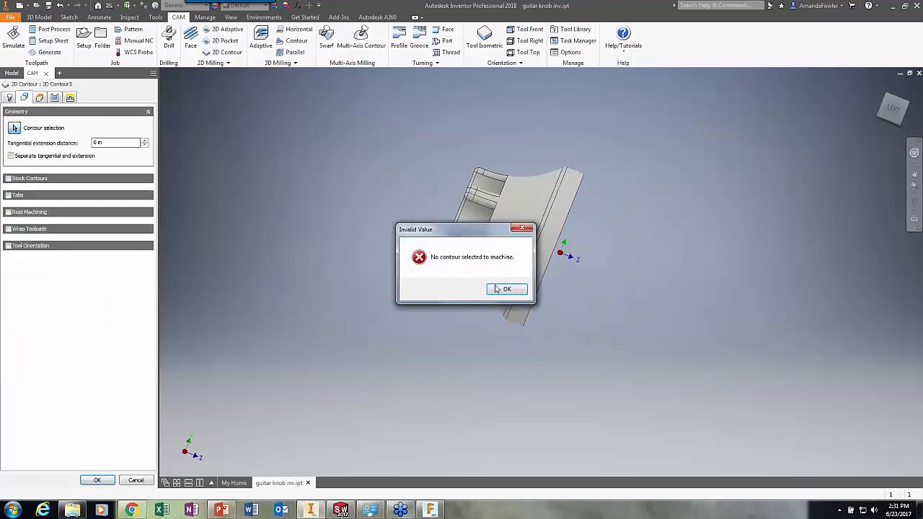
left_click(506, 289)
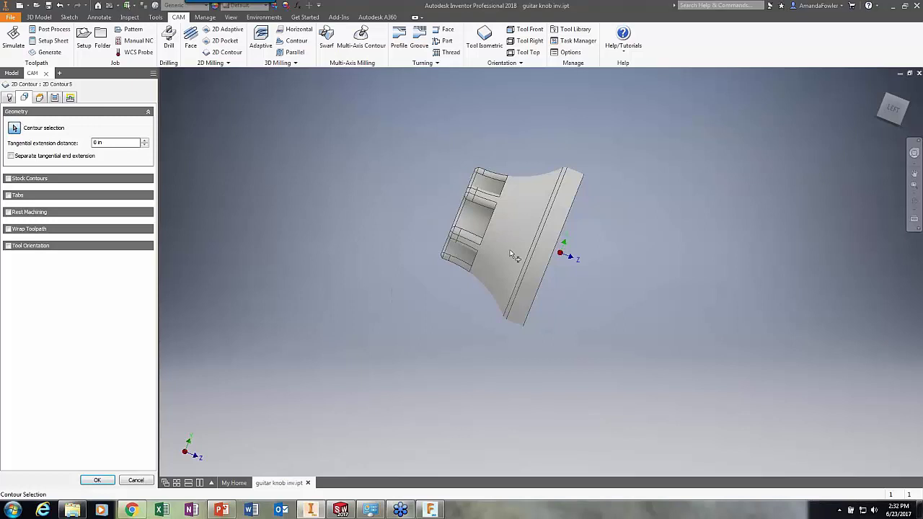
left_click(532, 258)
left_click(98, 481)
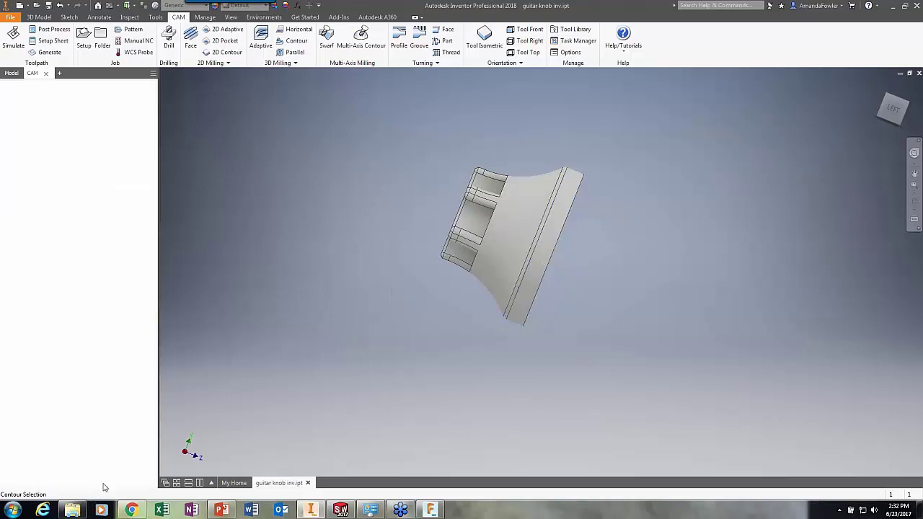
- Select the bore hole's inner face as Bore1's geometry and accept the edit
left_click(64, 120)
right_click(66, 123)
left_click(75, 128)
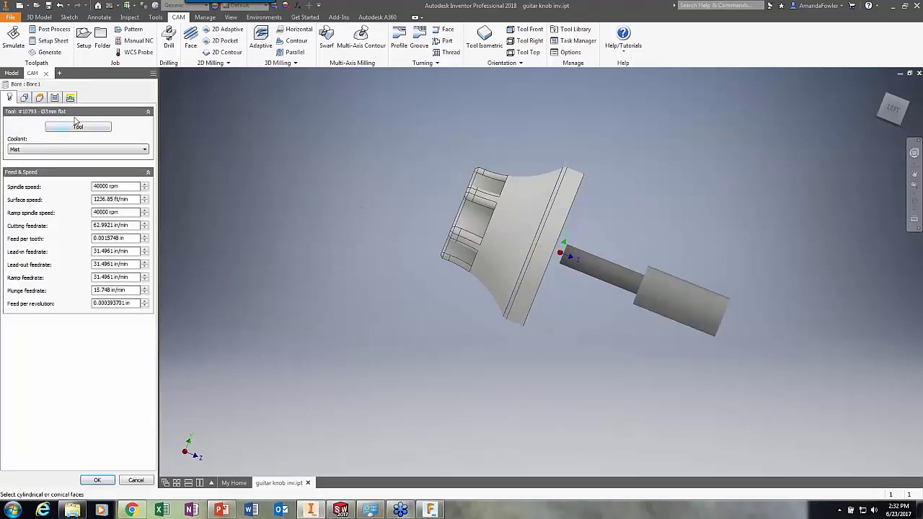
left_click(25, 98)
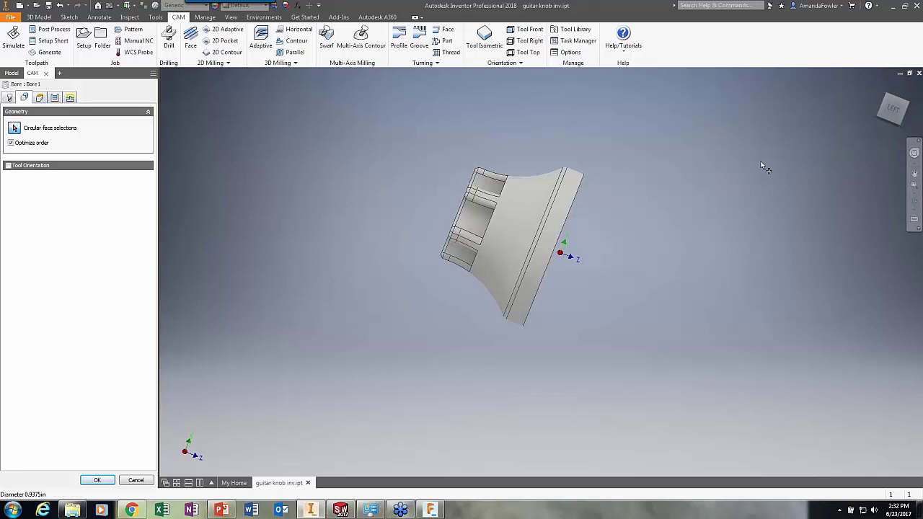
left_click(885, 116)
left_click(542, 256)
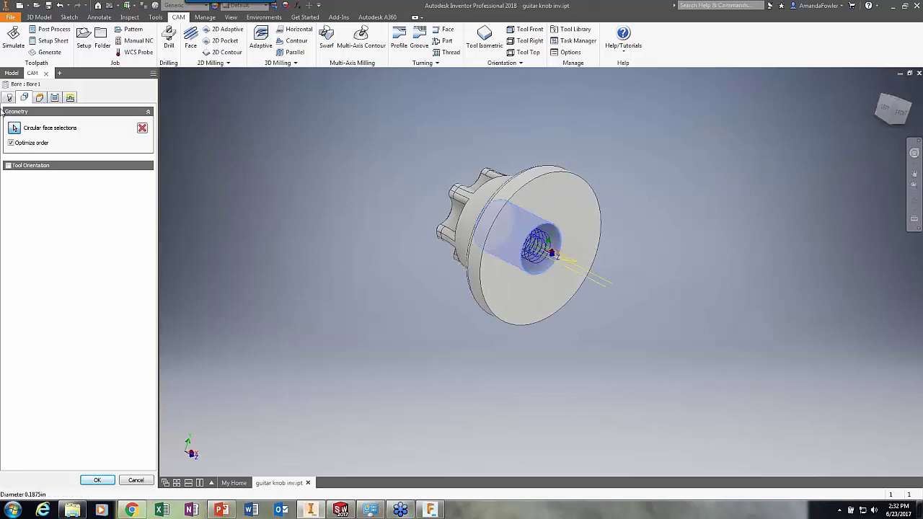
left_click(94, 481)
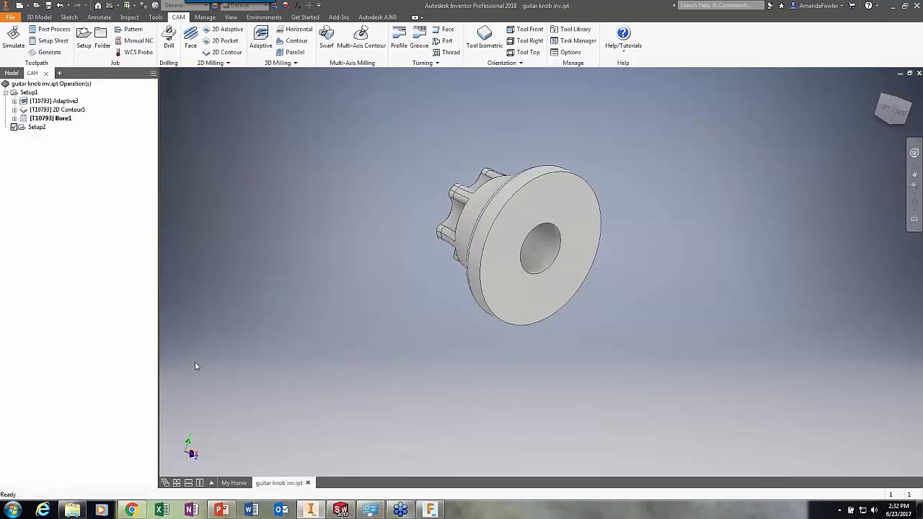
- Compare the Adaptive3 and 2D Contour5 toolpaths on the knob within Setup1
left_click(33, 93)
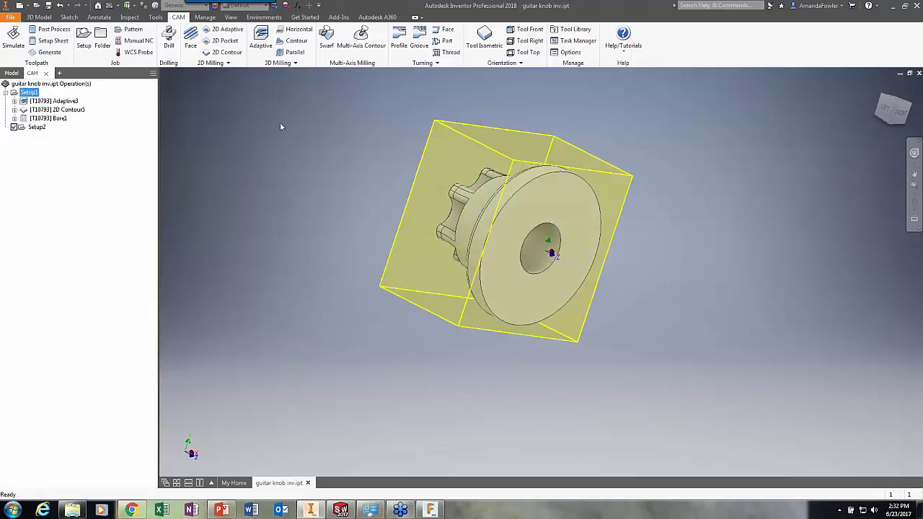
left_click(72, 101)
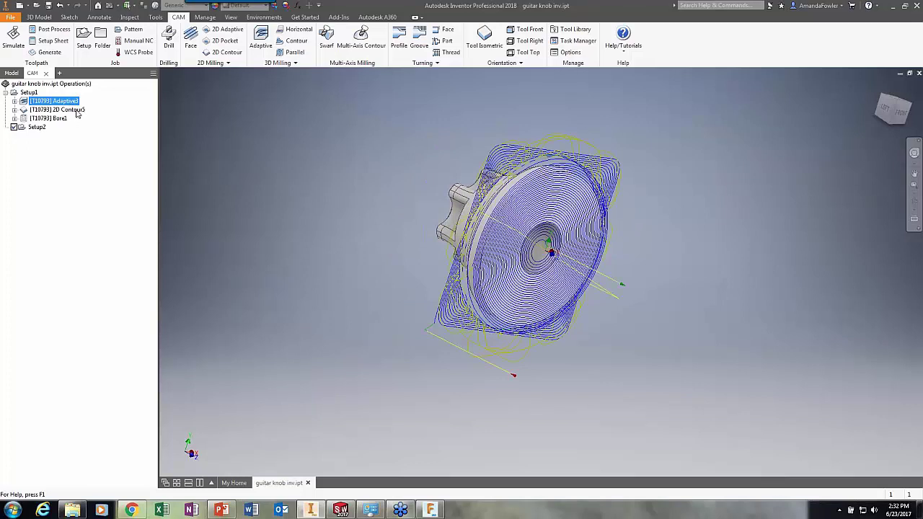
left_click(75, 110)
left_click(65, 101)
- In Fusion 360, orbit the knob to view its toolpaths from behind and an oblique side
left_click(431, 510)
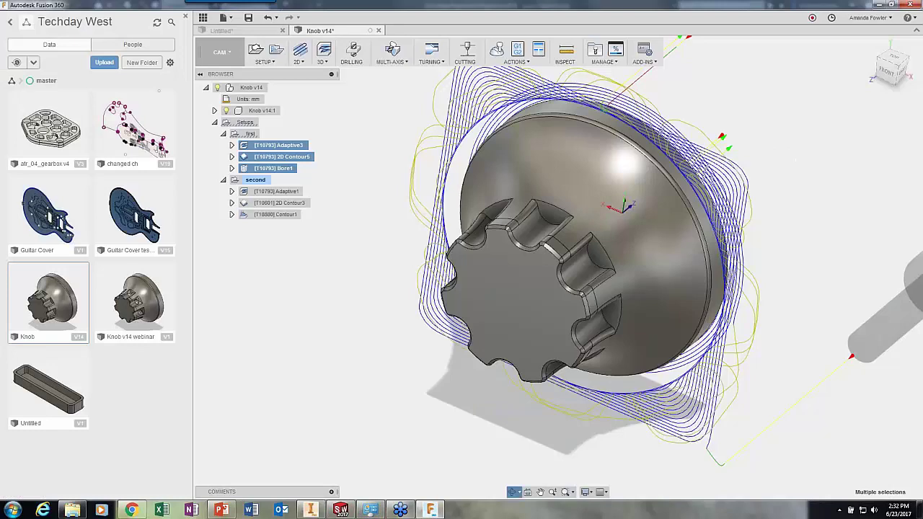
left_click_drag(774, 155, 697, 130)
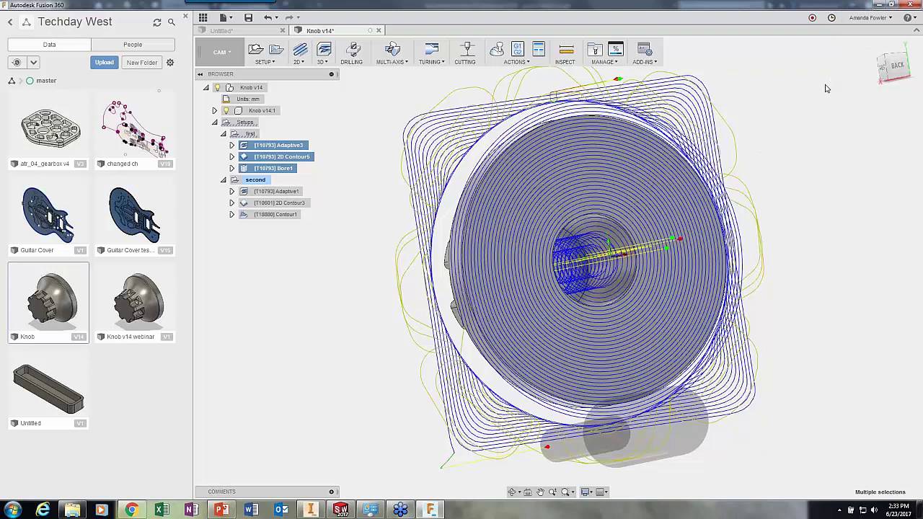
middle_click_drag(827, 85, 540, 126, "shift")
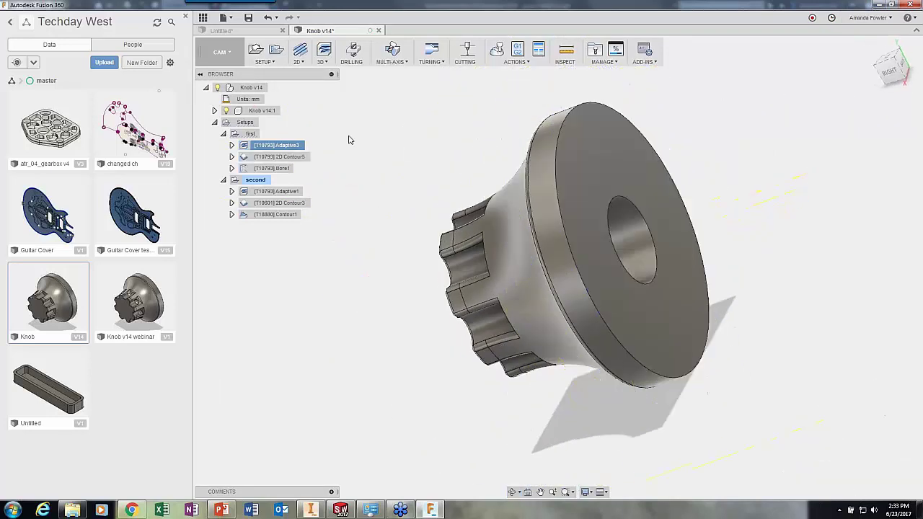
- Clear the operation selection so the toolpaths hide and only the bare knob shows
left_click(346, 140)
right_click(271, 258)
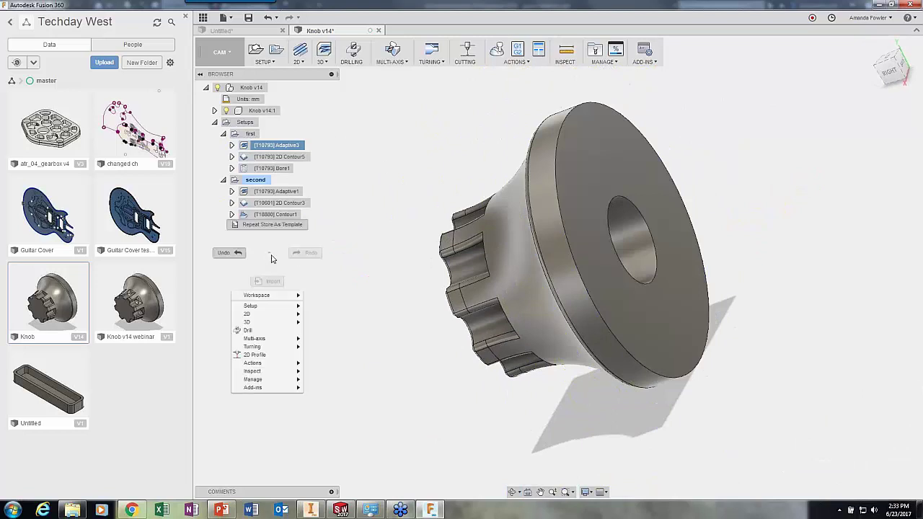
left_click(383, 246)
left_click(320, 189)
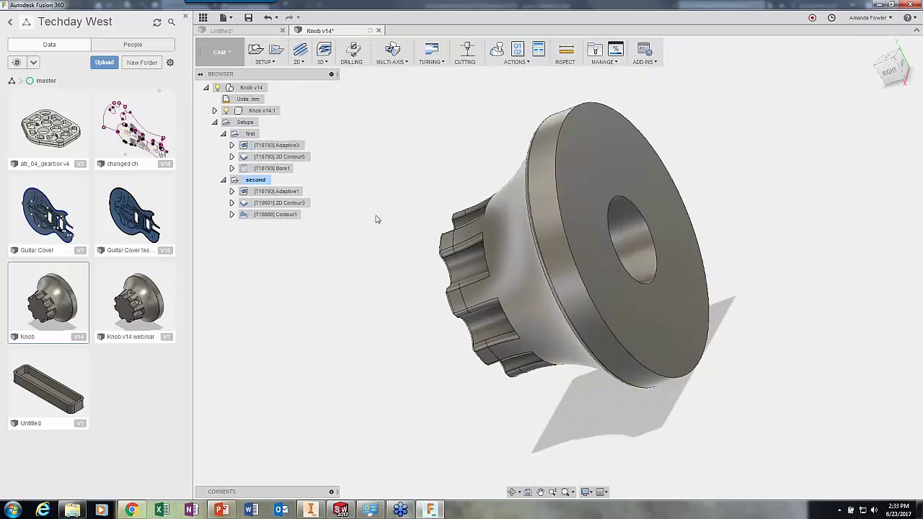
right_click(274, 243)
left_click(325, 227)
- Create Setup3 with box stock around the knob and program number 1001
left_click(255, 51)
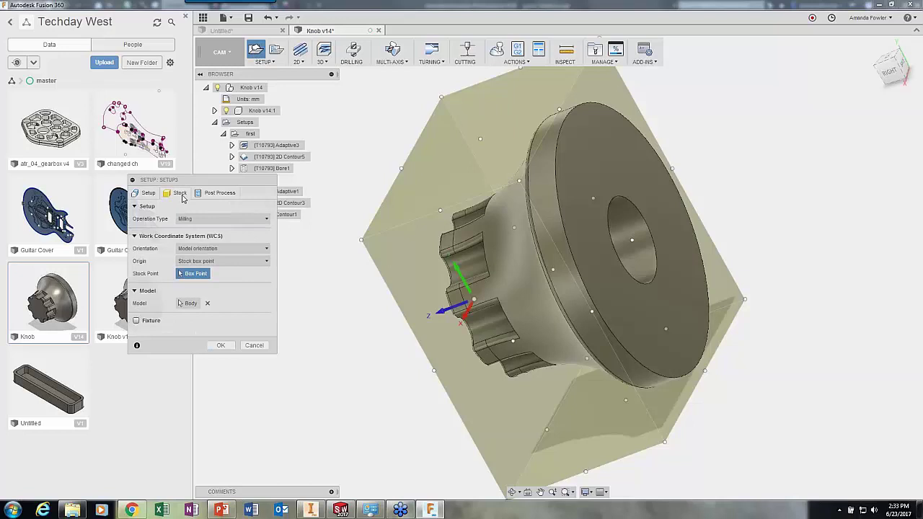
left_click(179, 193)
left_click(227, 230)
left_click(227, 230)
left_click(227, 219)
left_click(216, 192)
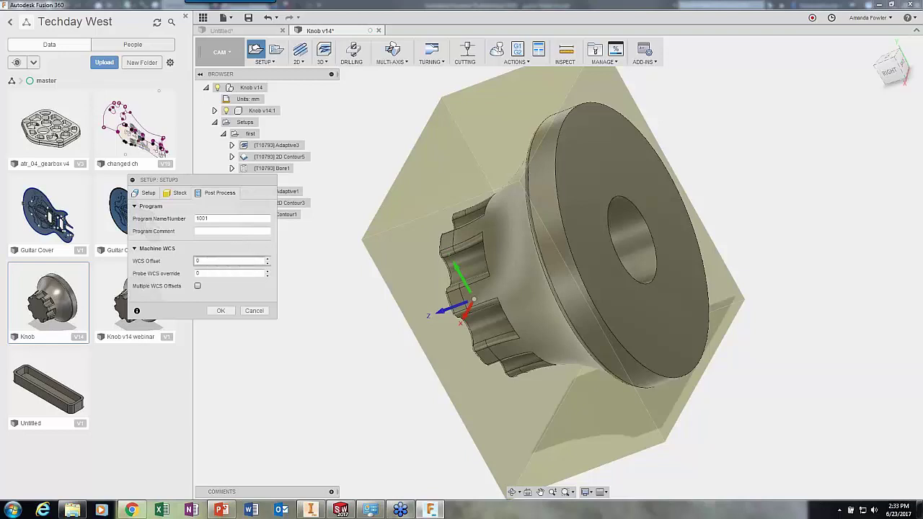
left_click(224, 311)
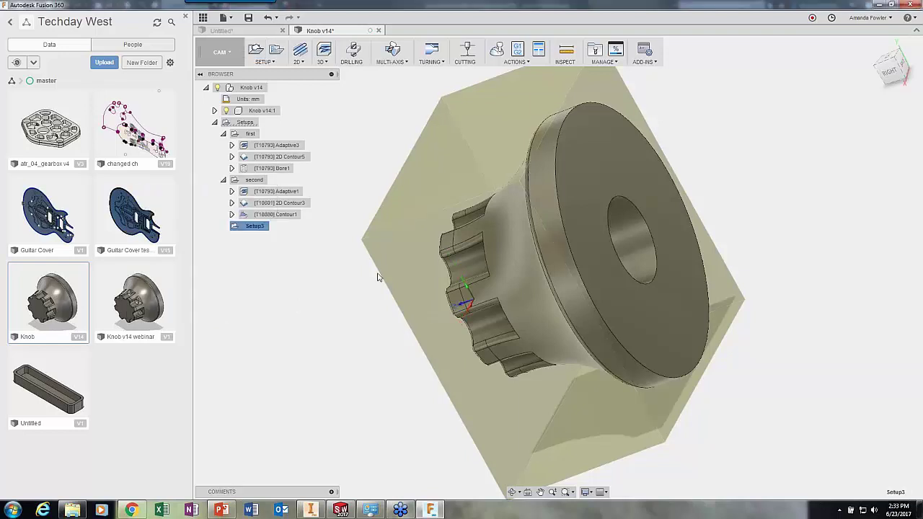
middle_click_drag(378, 274, 220, 235, "shift")
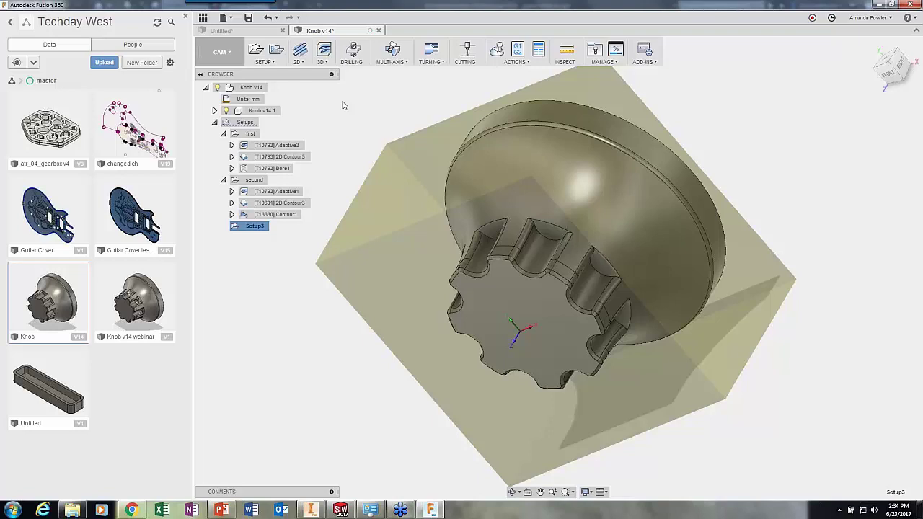
- Add 3D adaptive clearing Adaptive4 with the 3 mm ball tool and generate its toolpath
left_click(326, 63)
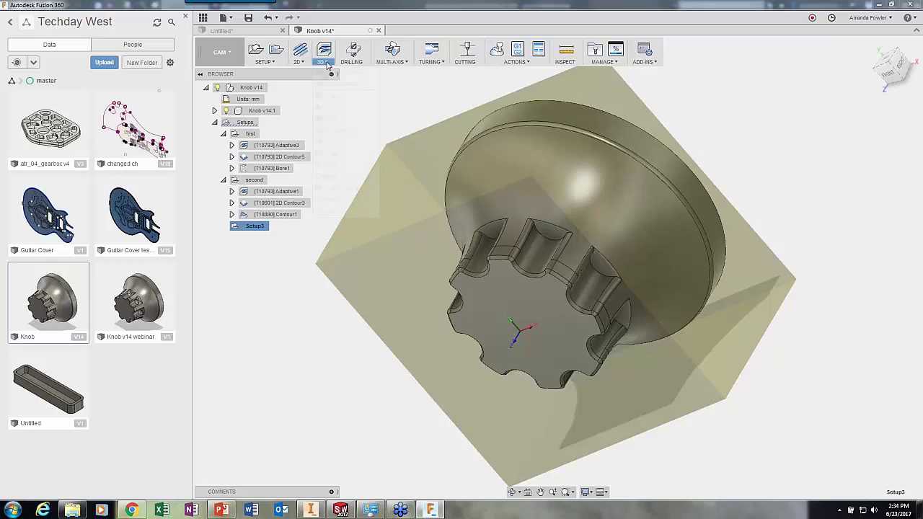
left_click(333, 72)
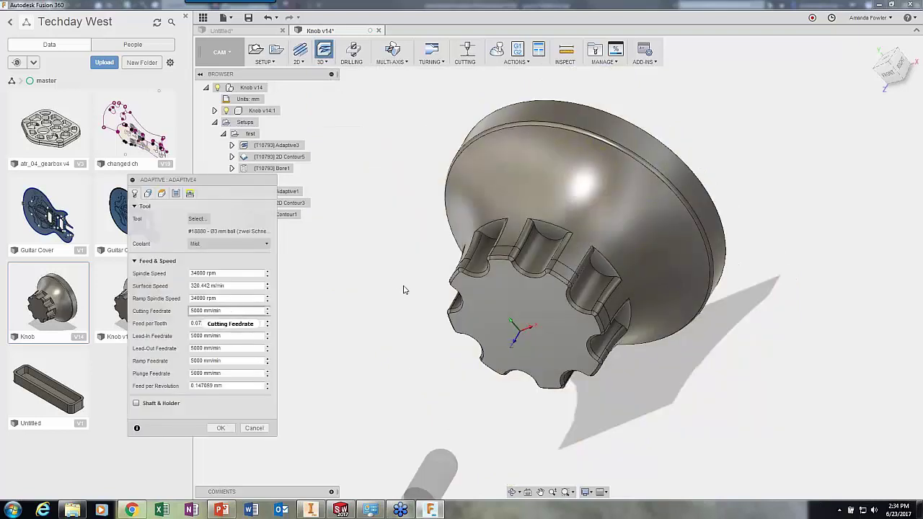
middle_click_drag(404, 288, 443, 202, "shift")
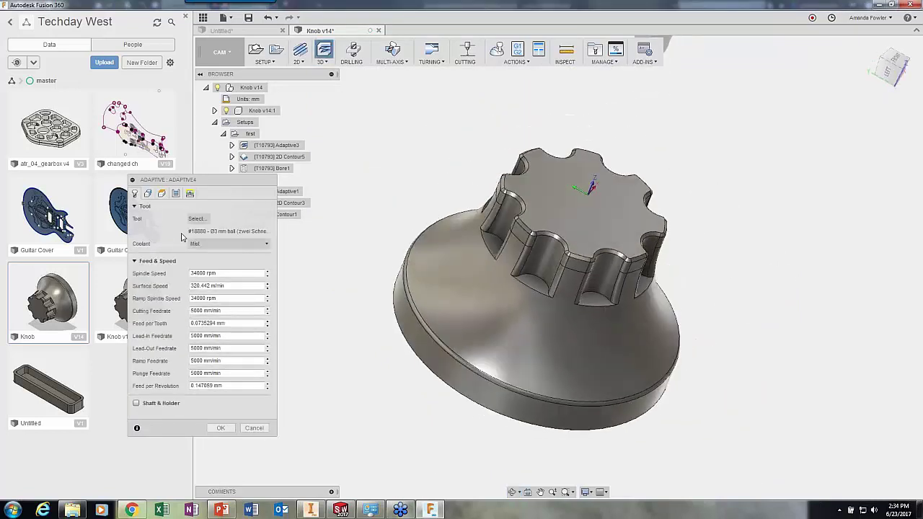
left_click(147, 193)
left_click(160, 194)
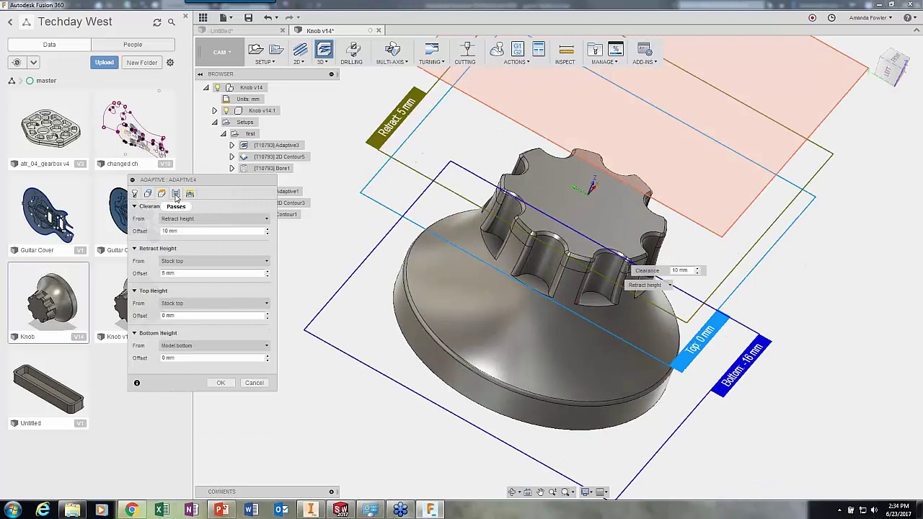
middle_click_drag(315, 250, 193, 203, "shift")
left_click(175, 193)
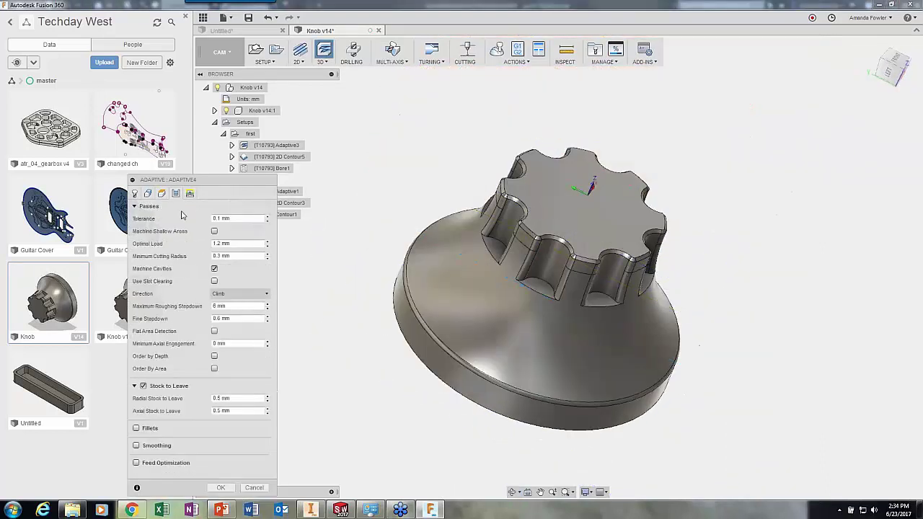
left_click(221, 487)
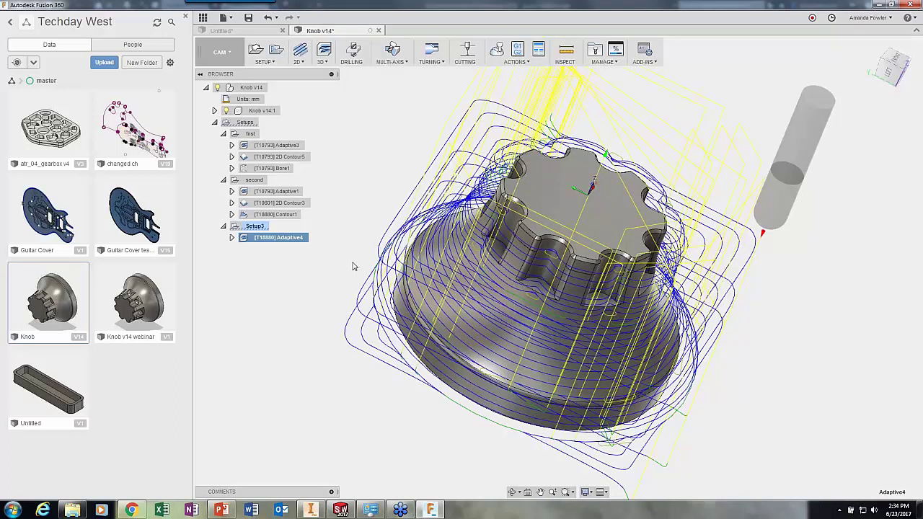
left_click(256, 179)
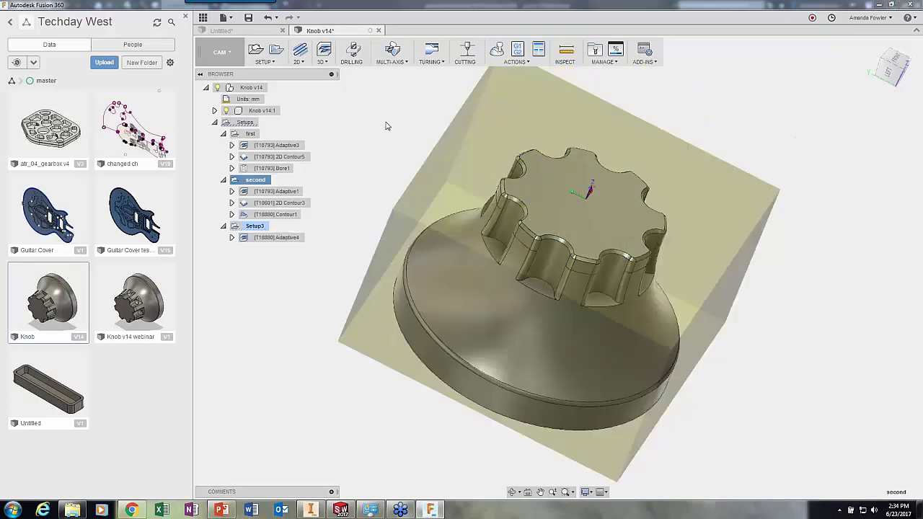
left_click(497, 49)
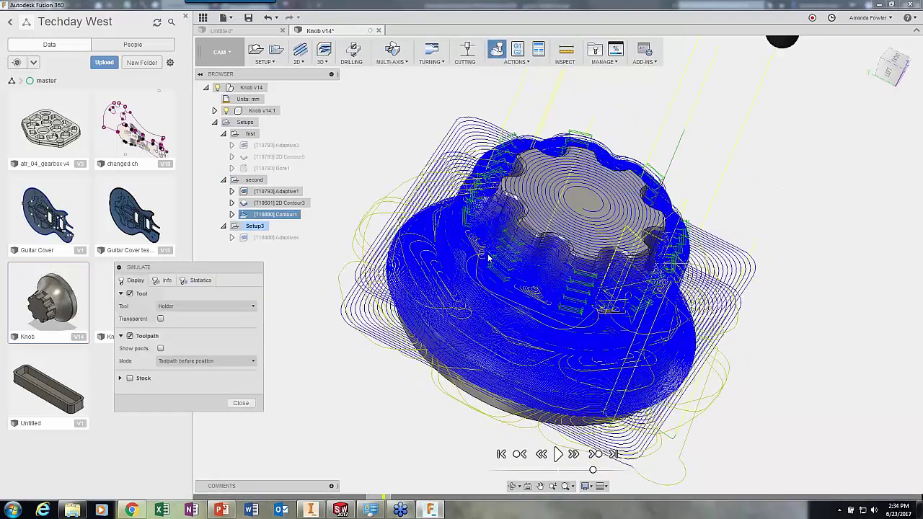
left_click(557, 454)
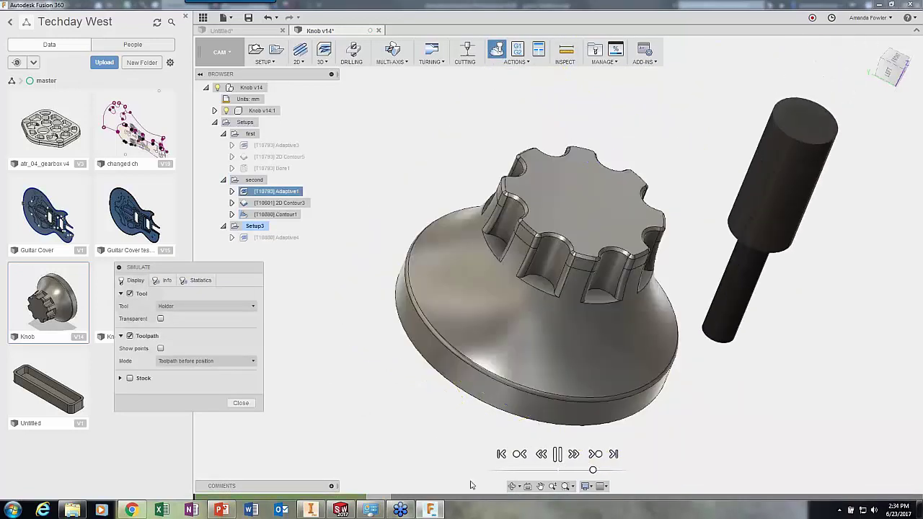
left_click(130, 378)
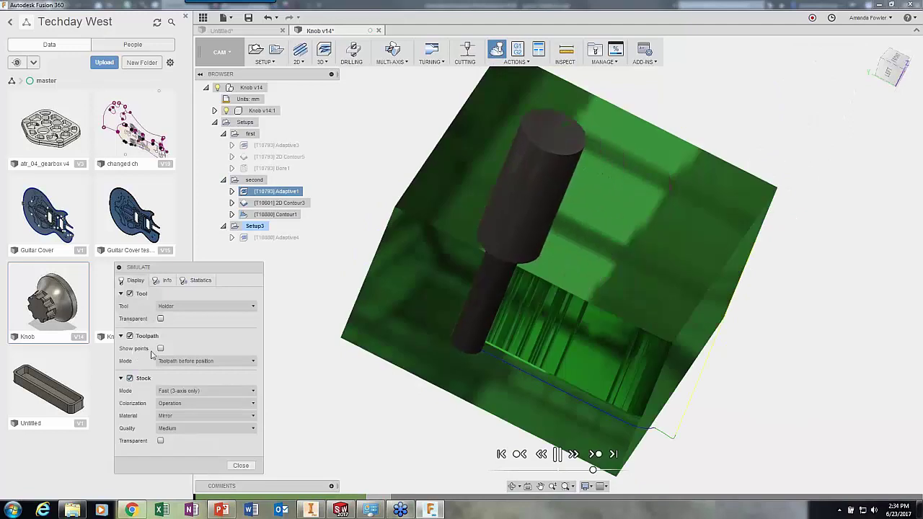
left_click(163, 361)
left_click(180, 372)
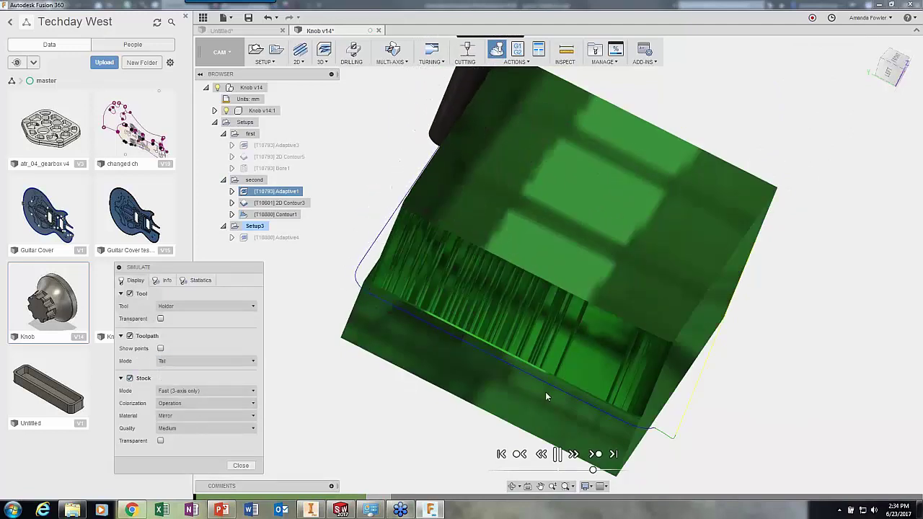
left_click_drag(593, 469, 604, 469)
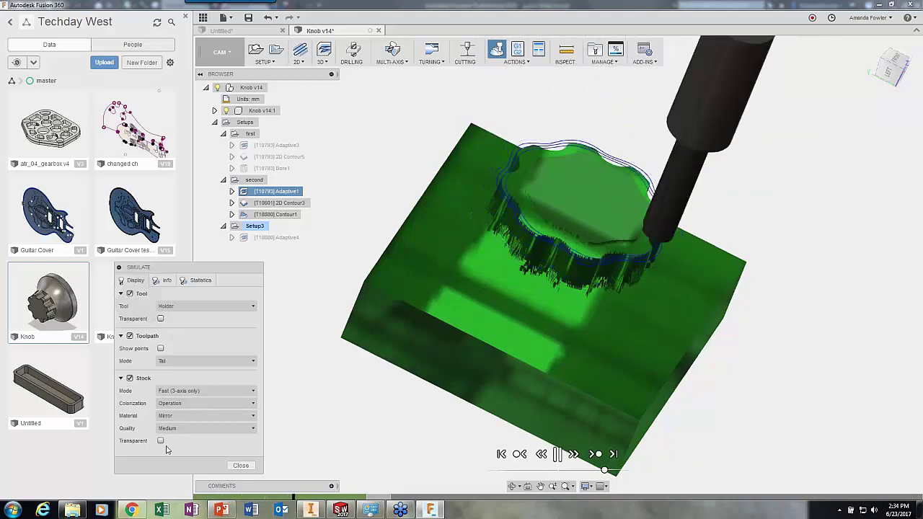
left_click(240, 465)
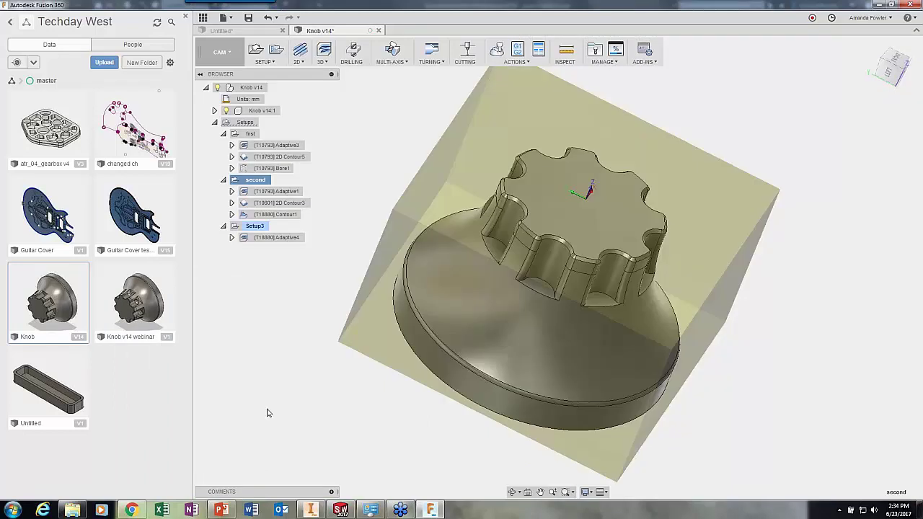
- Start post processing the first setup and change the post library source
left_click(253, 134)
right_click(256, 136)
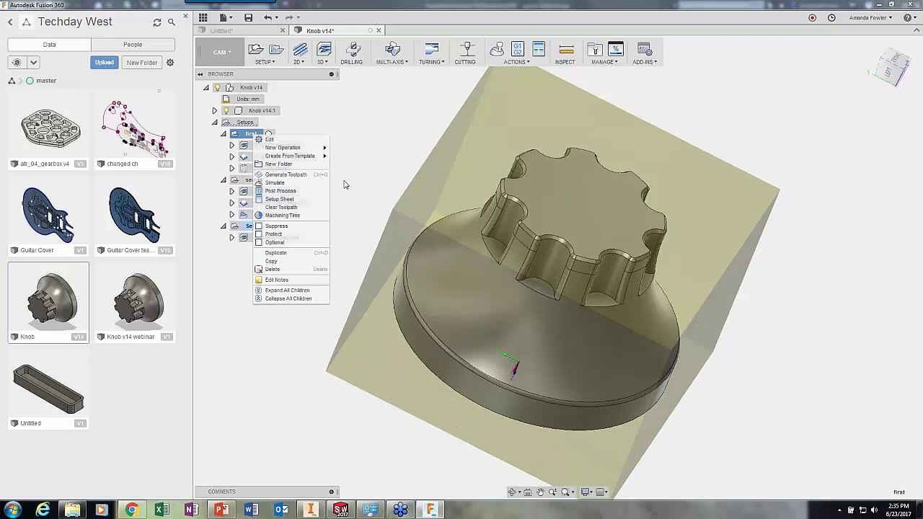
left_click(288, 192)
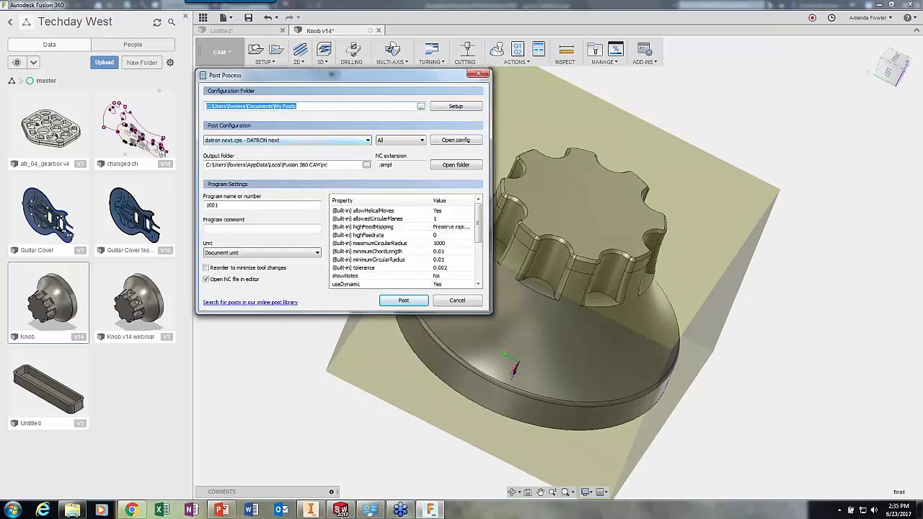
left_click(421, 106)
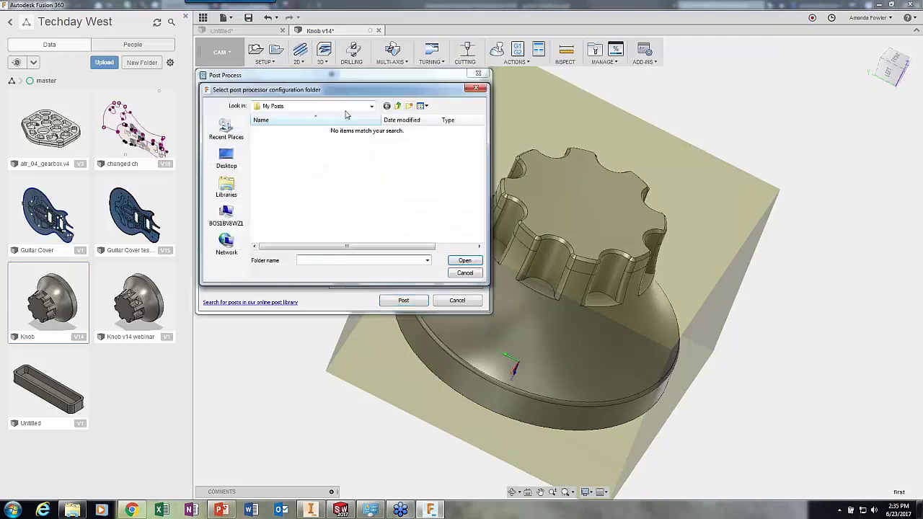
left_click(475, 88)
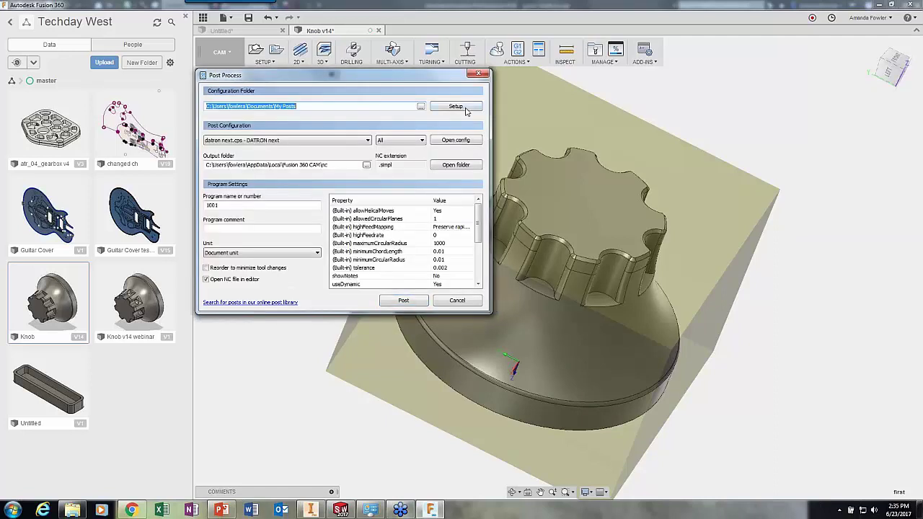
left_click(455, 106)
left_click(466, 129)
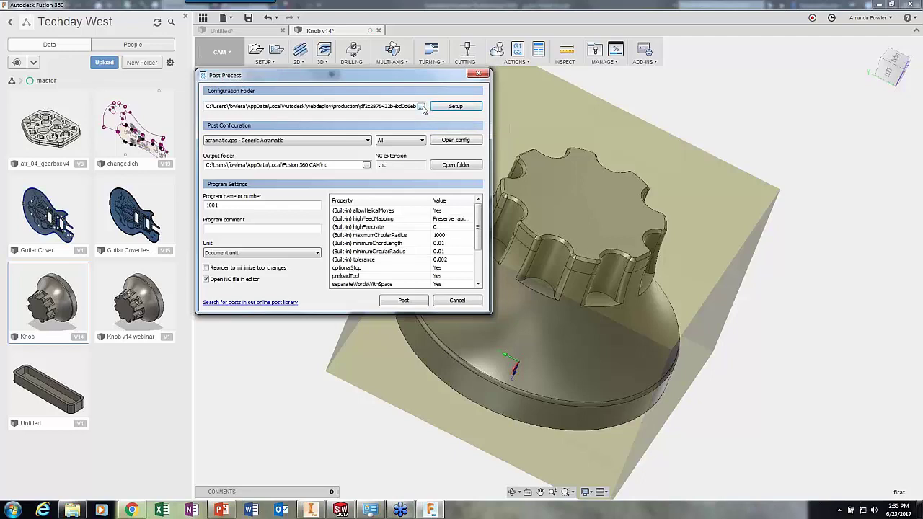
- Choose the DATRON next post processor configuration
left_click(423, 107)
left_click(476, 88)
left_click(344, 142)
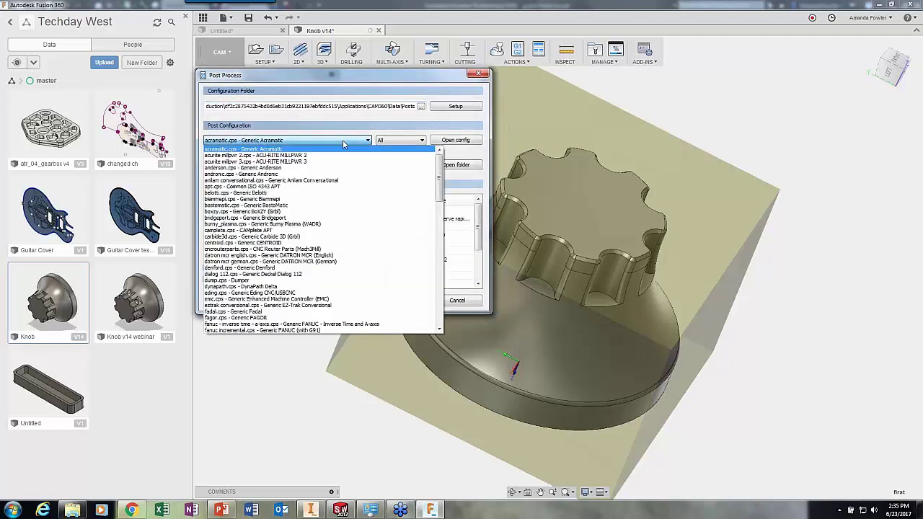
left_click_drag(439, 173, 426, 127)
left_click(426, 127)
left_click(421, 107)
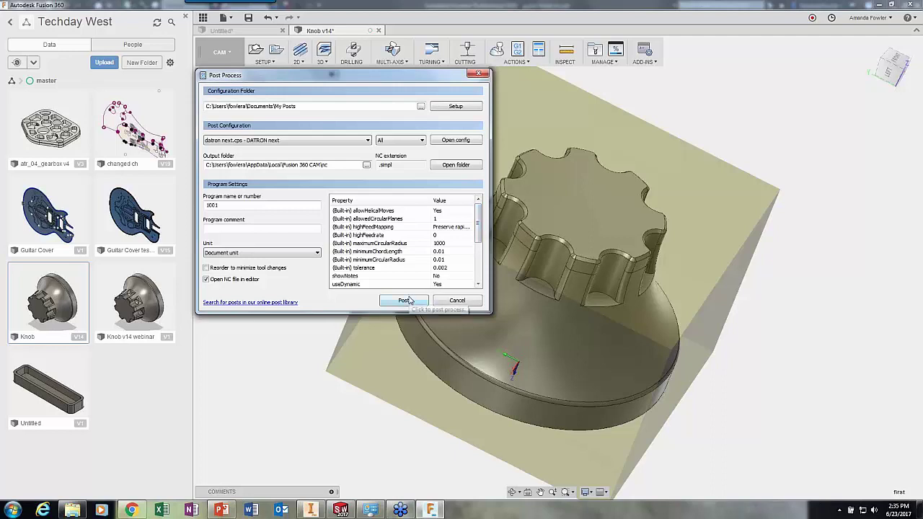
- Post the program as 1001.simpl, replacing the existing file, and maximize the editor
left_click(402, 300)
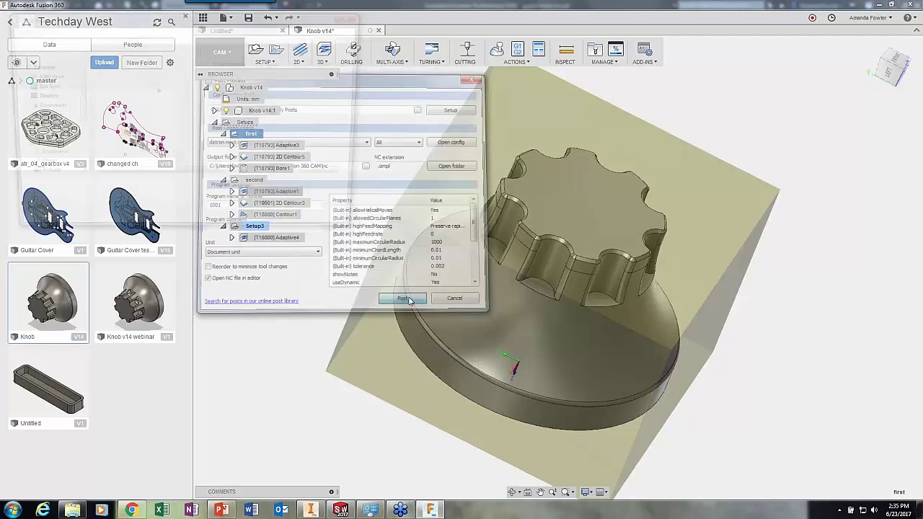
left_click(297, 227)
left_click(476, 256)
left_click(696, 33)
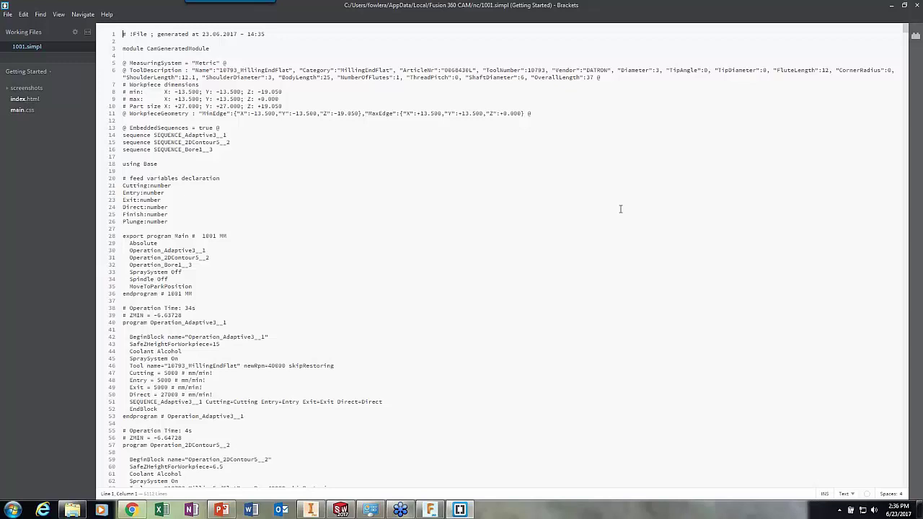
- Scroll through the 1001.simpl NC program in Brackets, then minimize the editor
scroll(549, 174, "down", 8)
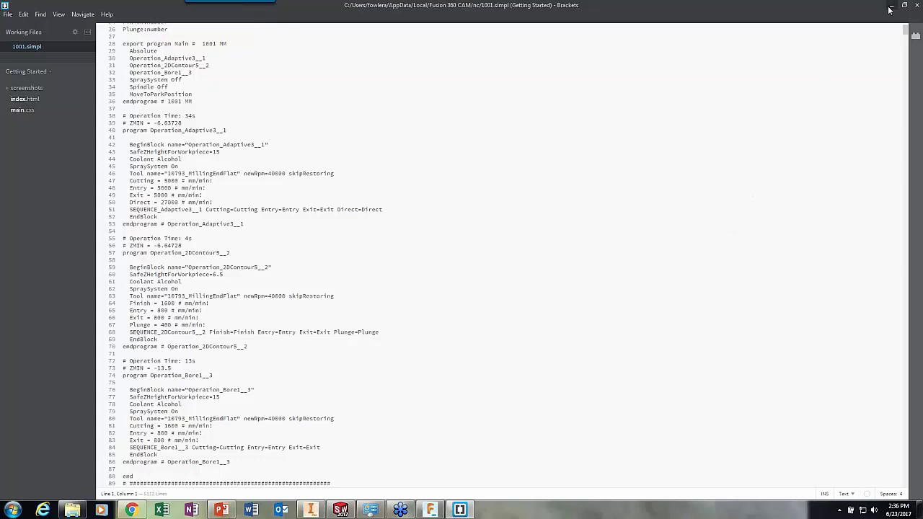
left_click(889, 6)
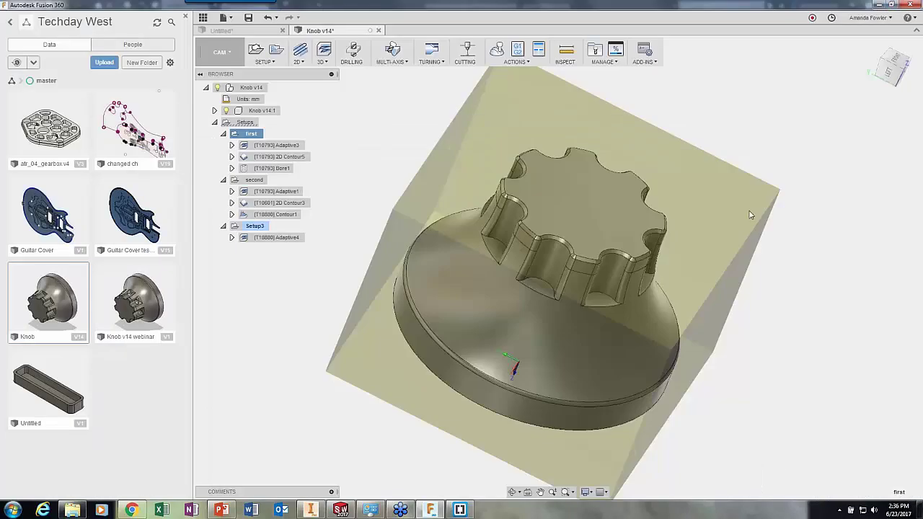
- Minimize Fusion 360 and Inventor to reveal the Explorer CAM templates folder
left_click(878, 6)
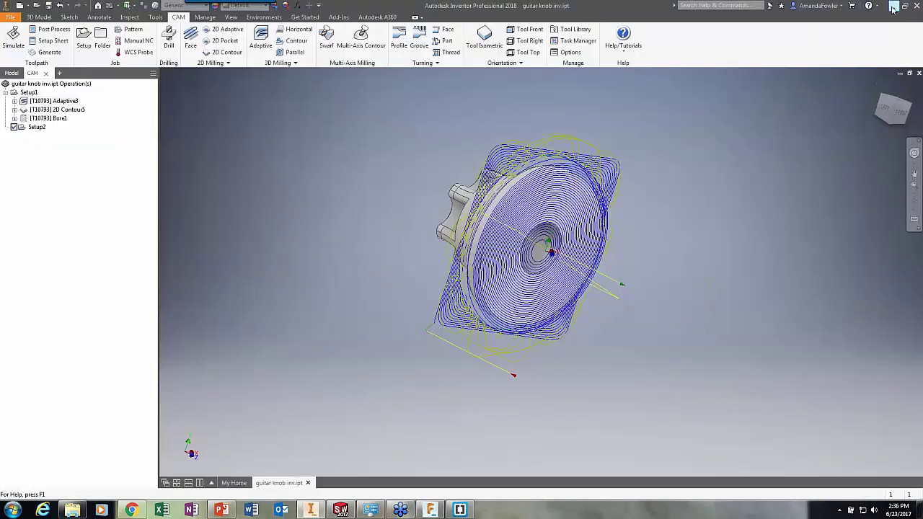
left_click(892, 7)
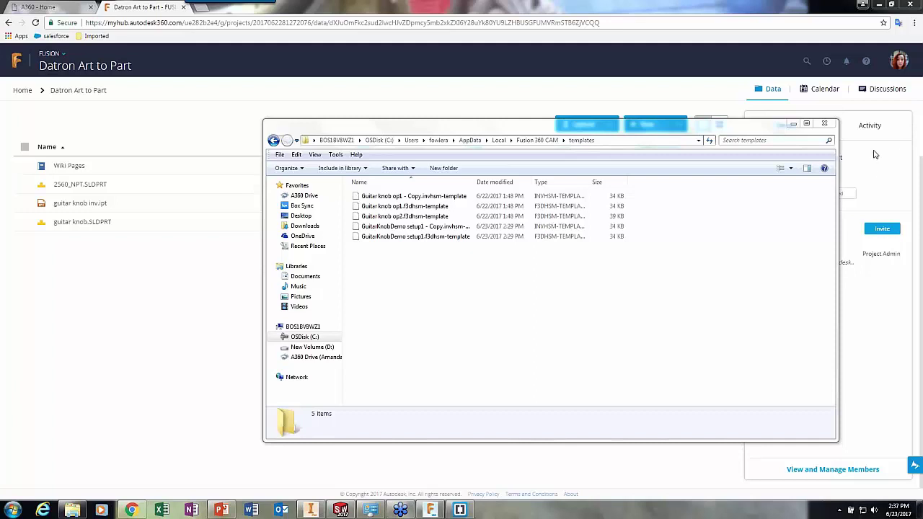
- Switch from the Explorer templates folder to the DATRON neo Workflow tutorial on YouTube
key("Return")
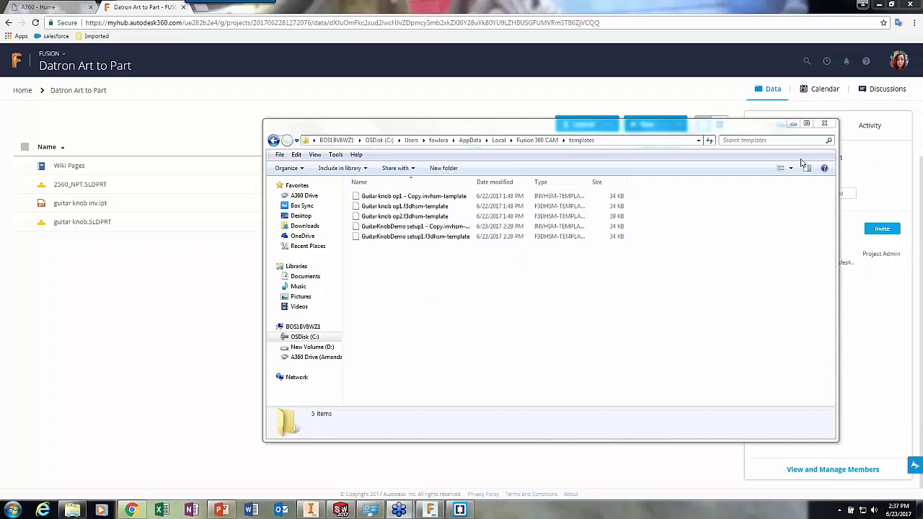
left_click(487, 283)
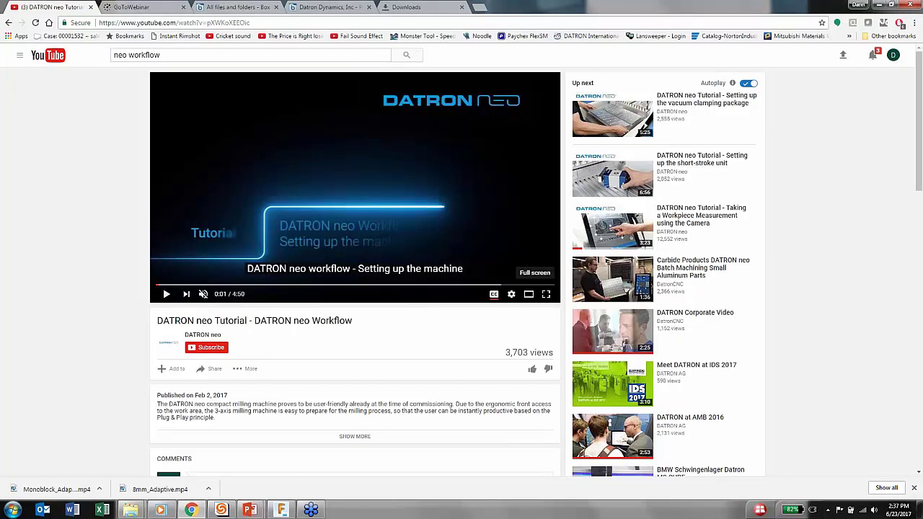
- Put the DATRON neo Workflow tutorial into full-screen playback
left_click(546, 295)
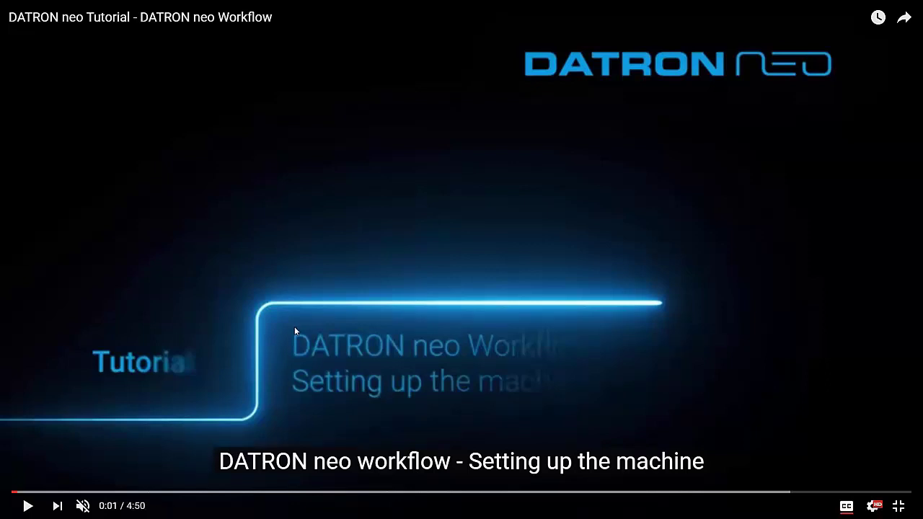
- Play the DATRON neo tutorial to 1:10, where the vacuum plate connections appear
left_click(27, 507)
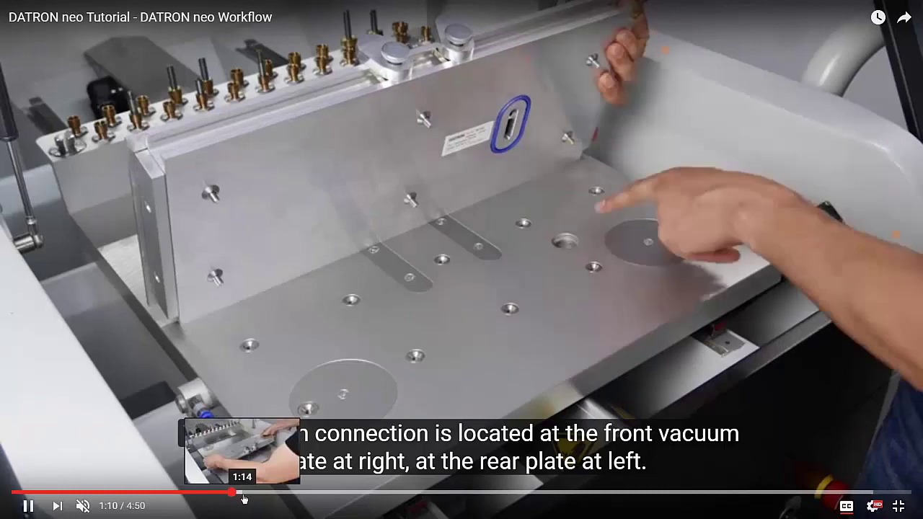
- Skip ahead to the touchscreen section, then pause the DATRON neo tutorial
left_click(550, 494)
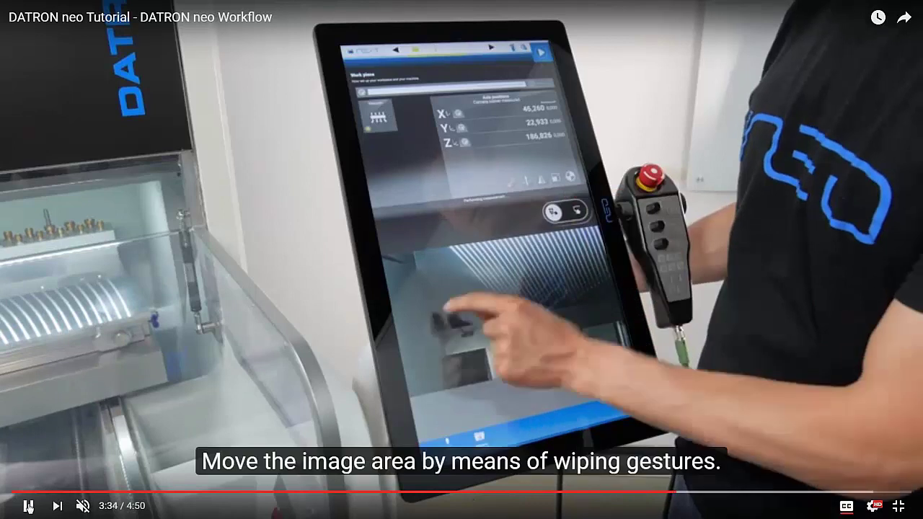
left_click(29, 507)
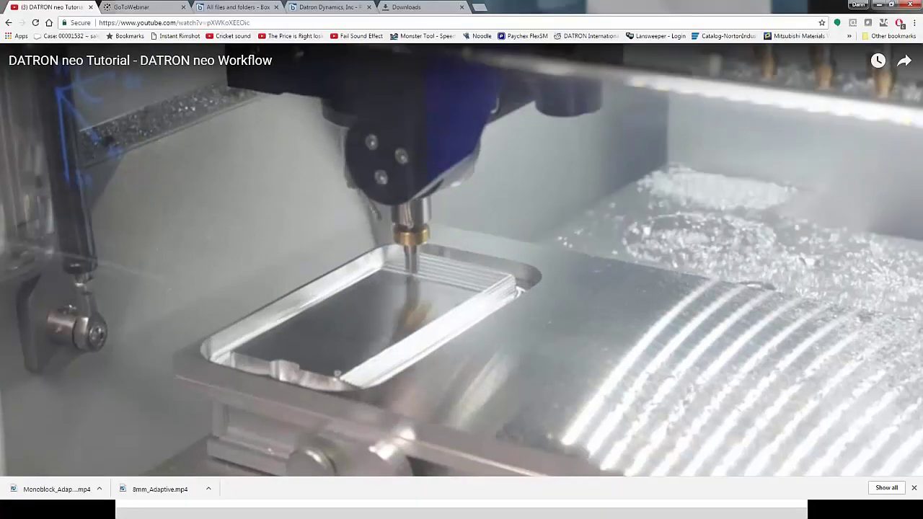
- Switch from YouTube to the paused 2:29 Adaptive_Clearing machining clip in Media Player
key("alt+Tab")
key("alt+Tab")
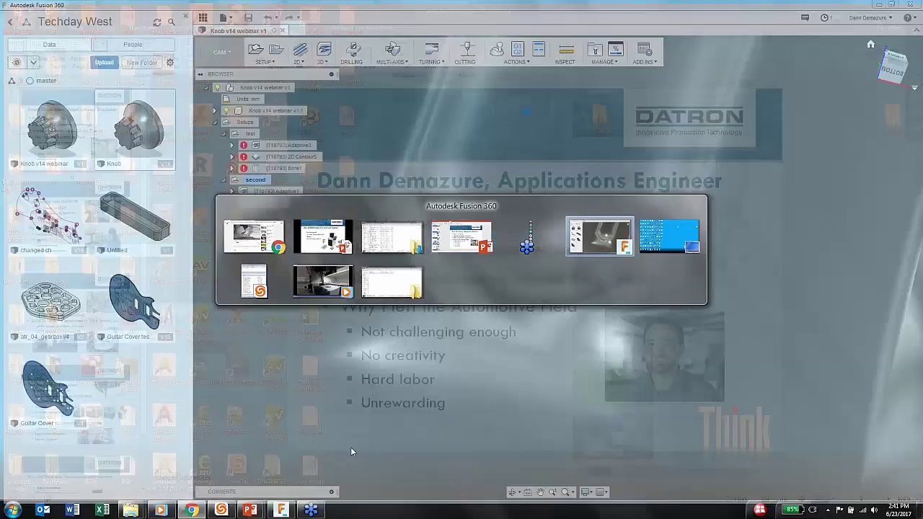
key("alt+Tab")
key("alt+Tab")
key("alt+Tab")
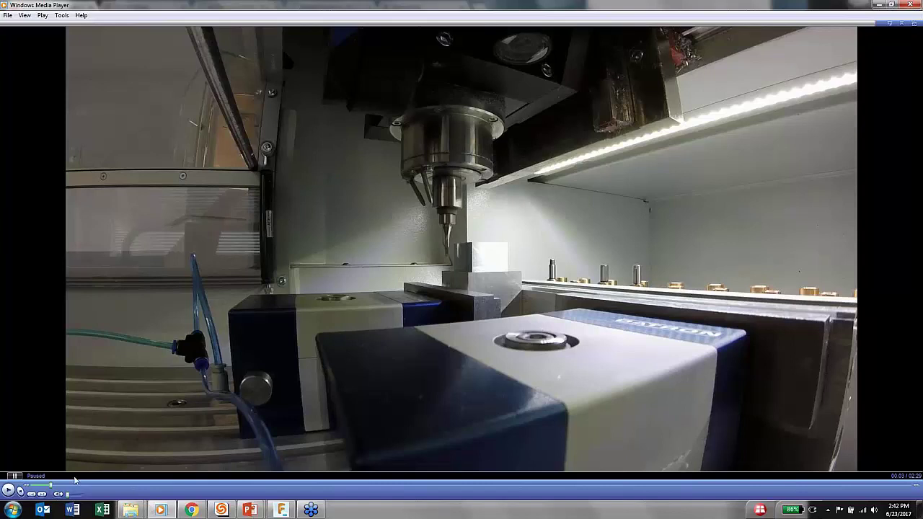
- Play the Adaptive_Clearing clip to 2:28, ending on the fully machined knob
left_click(8, 491)
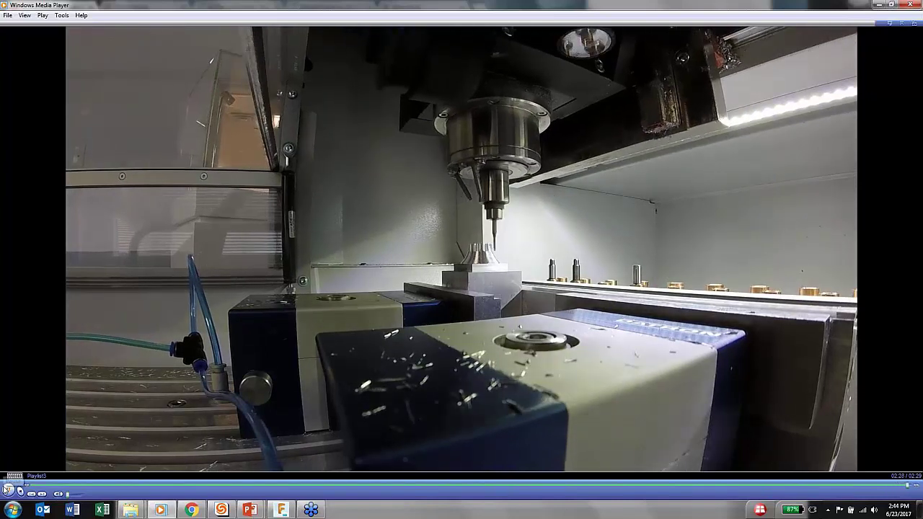
- Pause the machining clip and return to the Knob v14 webinar v1 design in Fusion 360
left_click(7, 491)
mouse_move(131, 510)
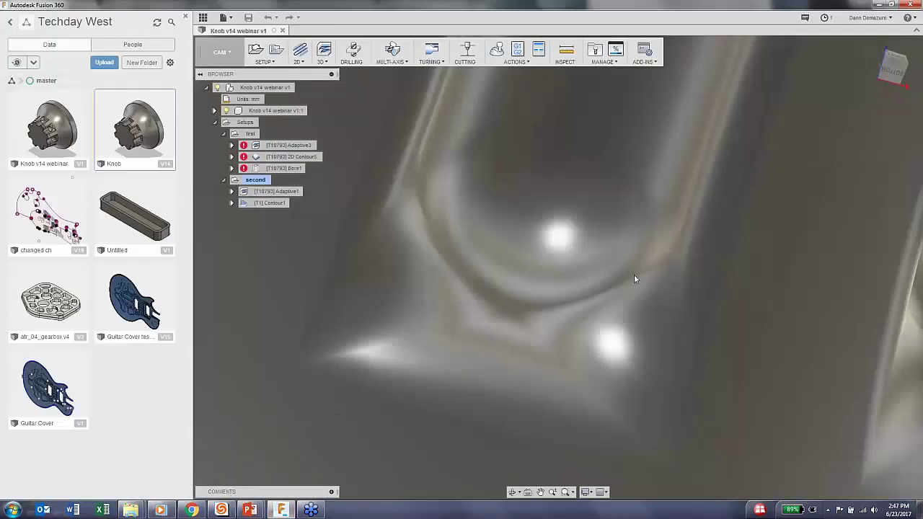
- Zoom out from the pockets and orbit to a top-down view of the whole knob
scroll(635, 278, "down", 10)
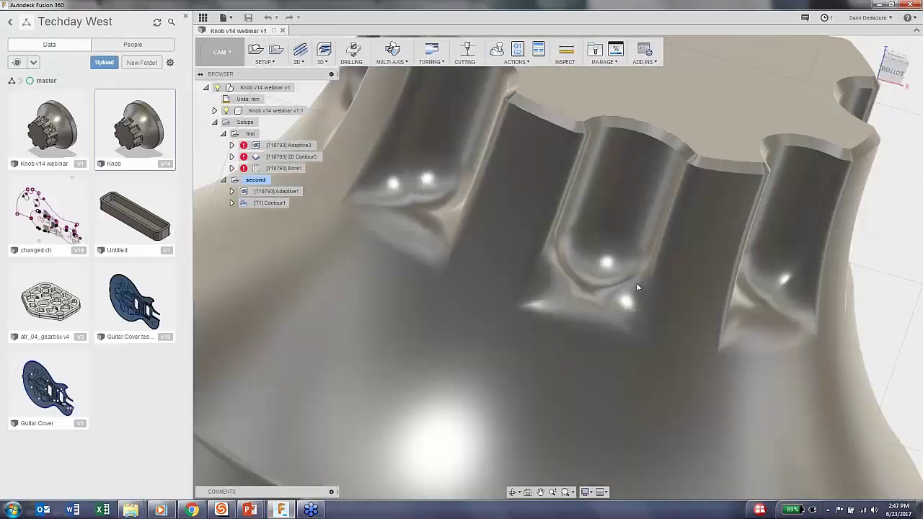
scroll(635, 287, "down", 5)
middle_click_drag(704, 295, 728, 393, "shift")
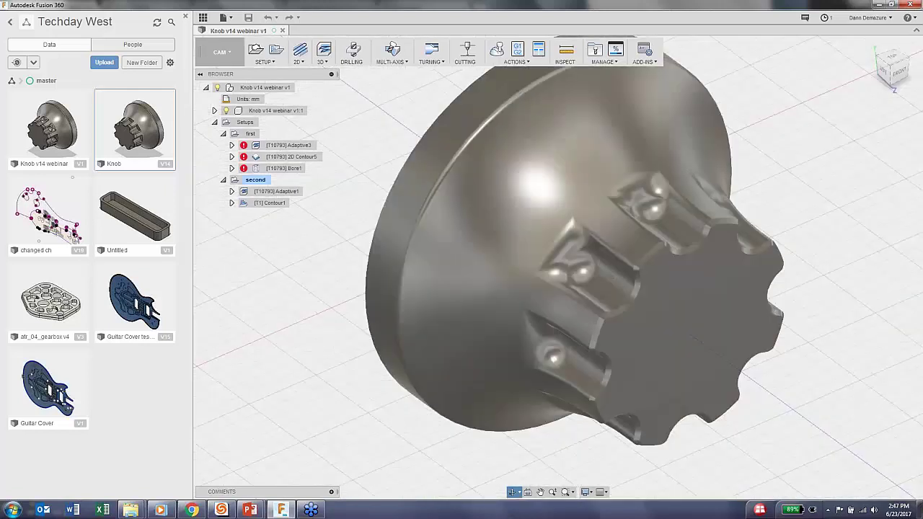
scroll(796, 209, "down", 3)
scroll(796, 209, "up", 4)
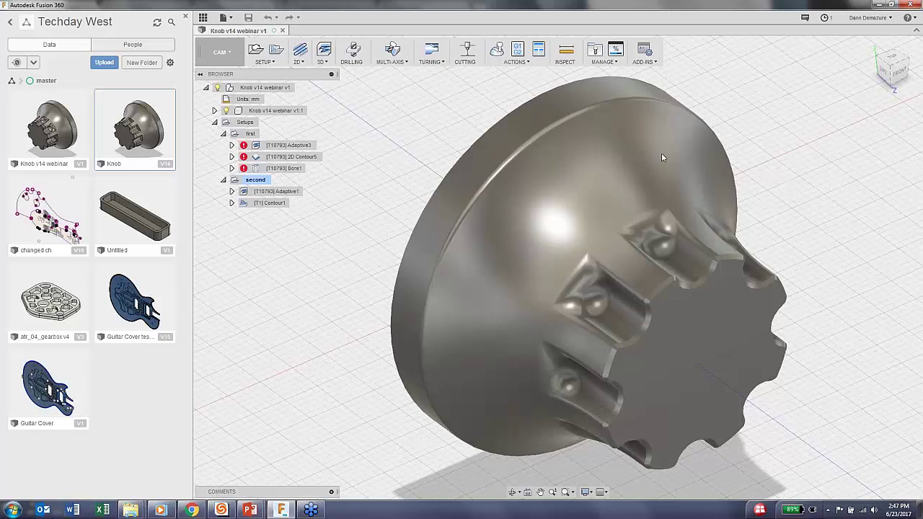
middle_click_drag(716, 166, 770, 278, "shift")
scroll(770, 278, "up", 2)
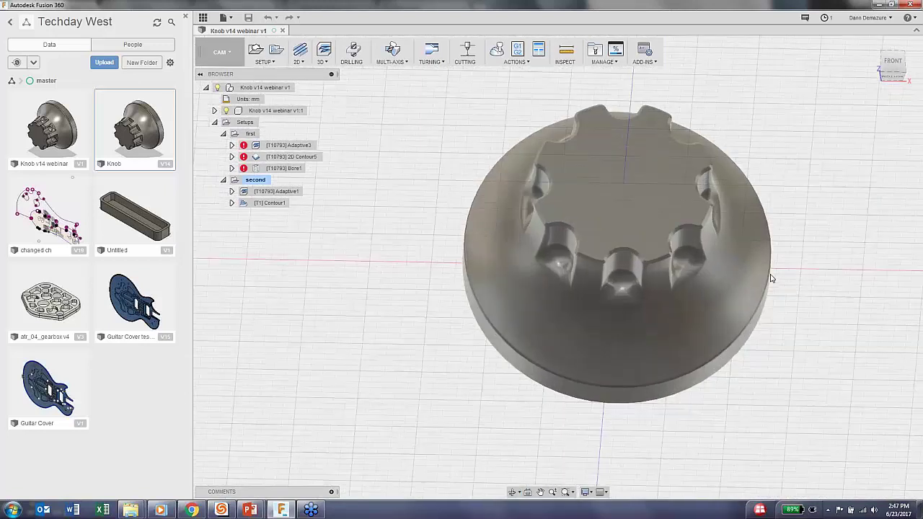